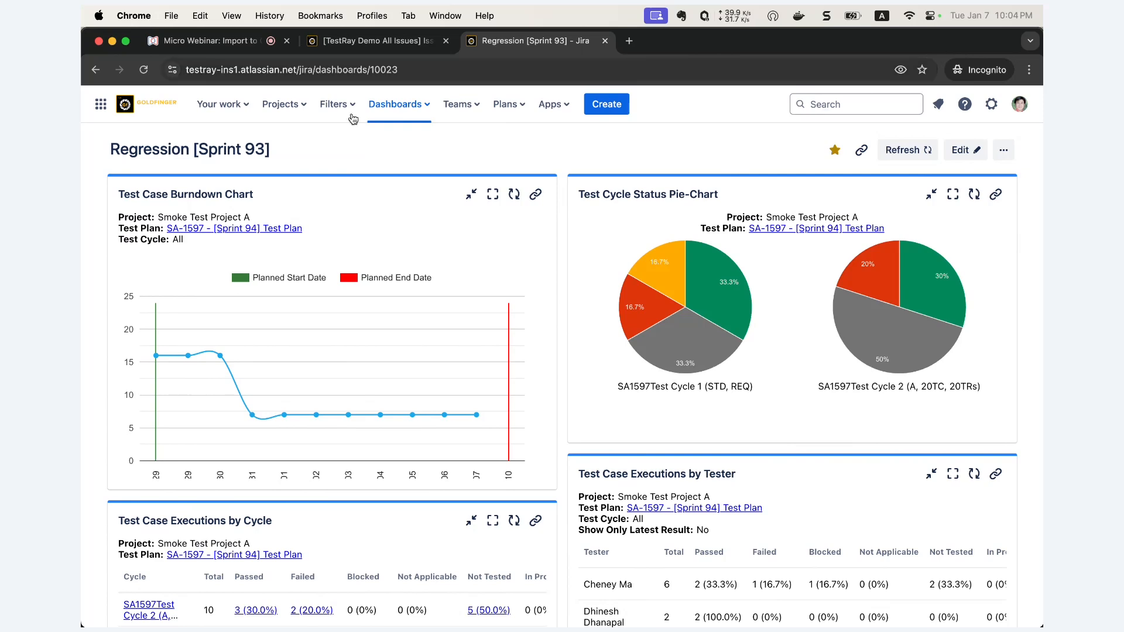
- Switch from the Regression [Sprint 93] dashboard to the TestRay Demo (TD) project
left_click(300, 111)
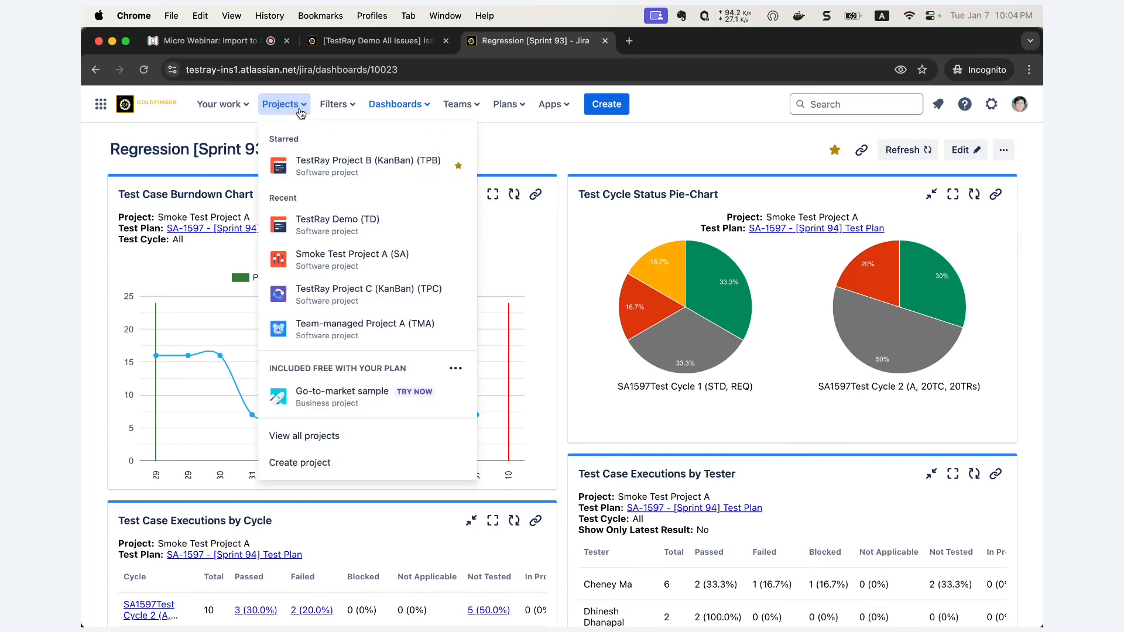
left_click(315, 229)
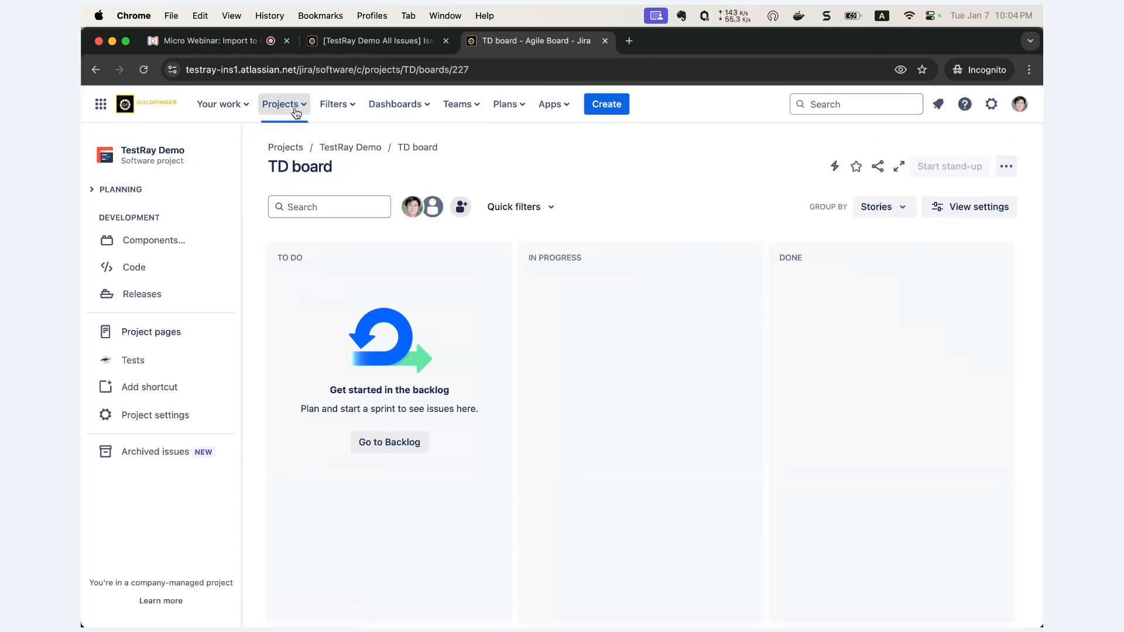
- From the Tests page, create Test Case TD-749 summarised 'It is a brand new test case'
left_click(142, 363)
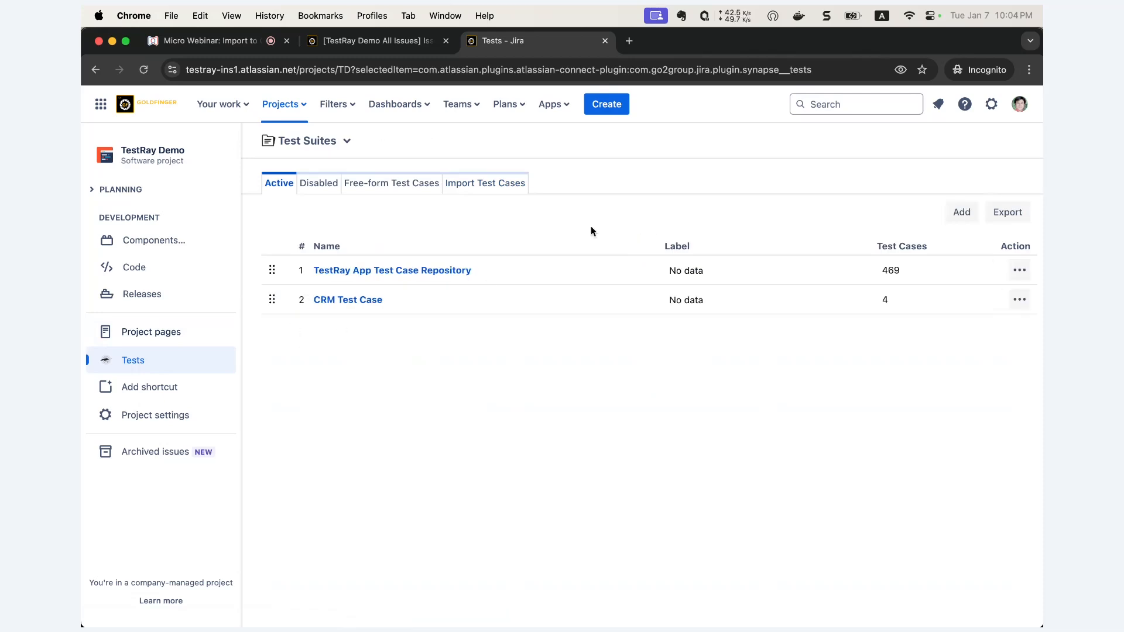
left_click(610, 109)
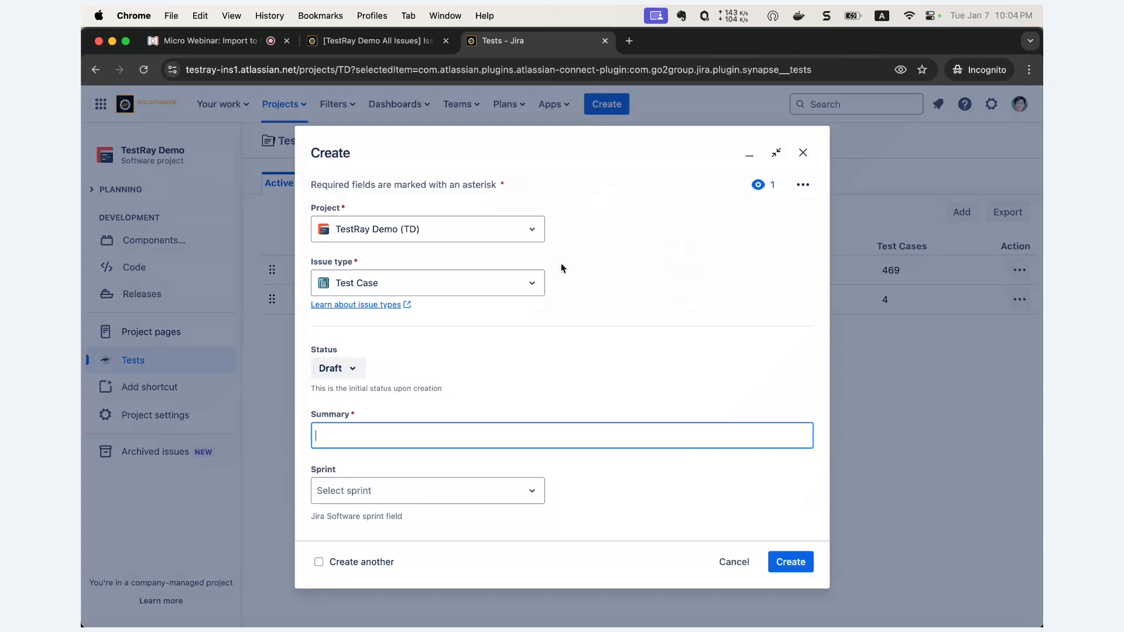
left_click(465, 431)
type("It is a brand new test case")
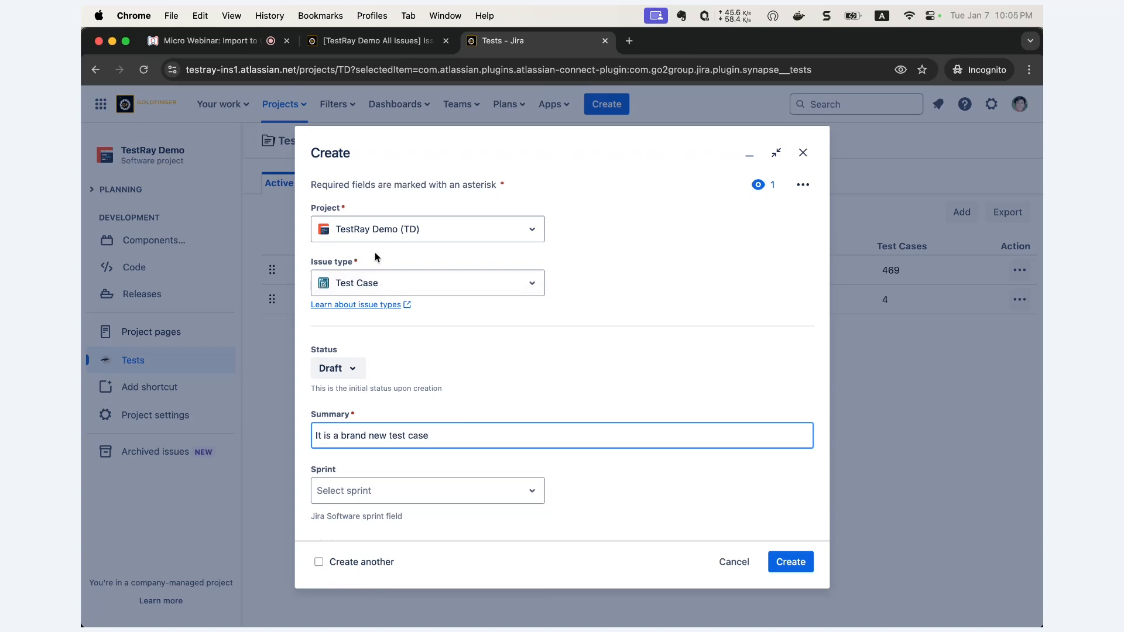
left_click(791, 562)
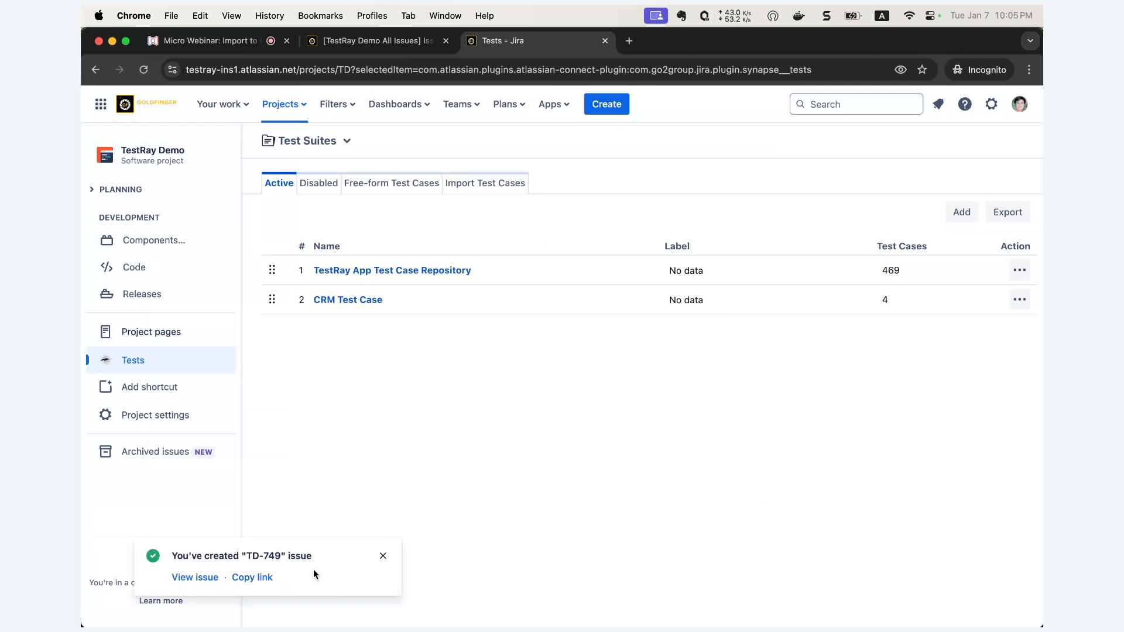
- Copy the TD-749 issue link and load it in a new browser tab
left_click(258, 578)
left_click(630, 41)
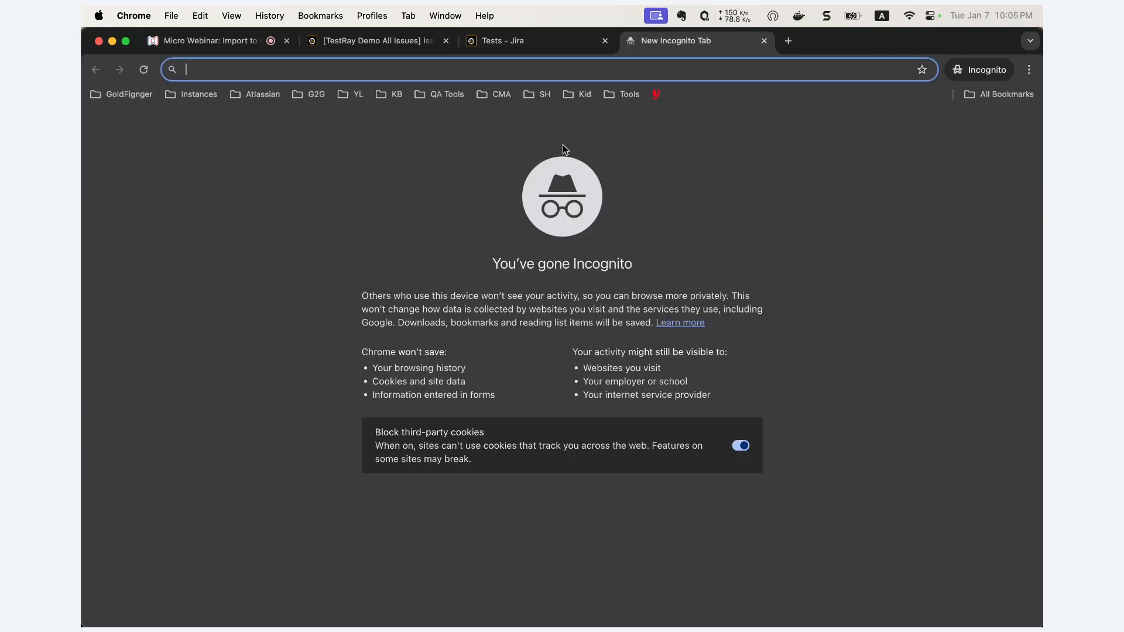
key("super+v")
key("Return")
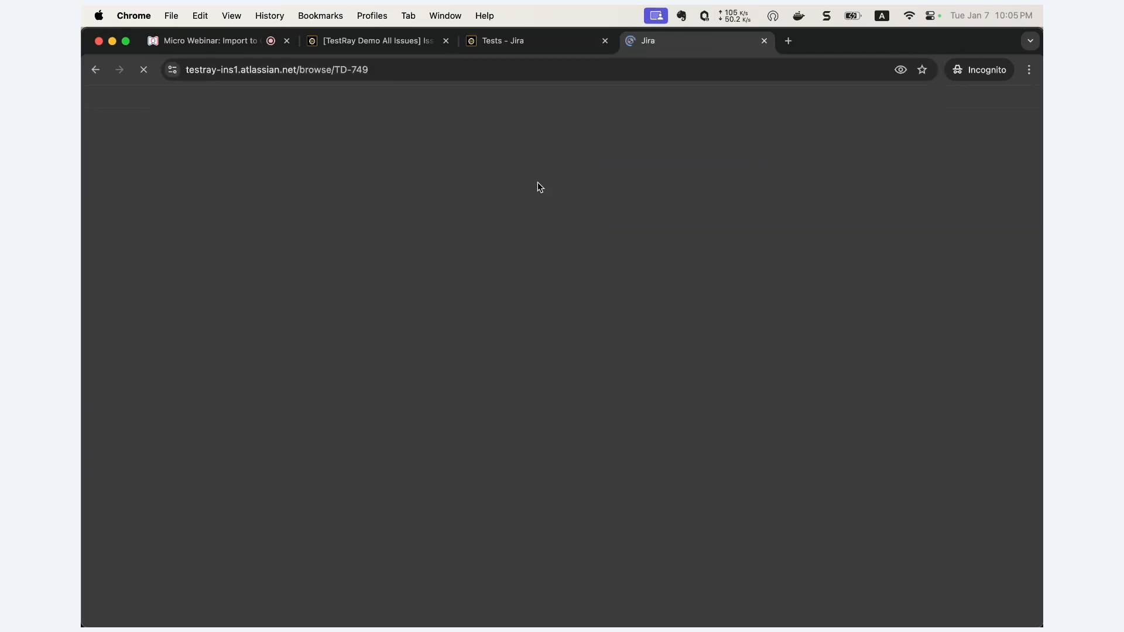
- Scroll to TD-749's empty Test Step table and bring up its gear options menu
scroll(311, 441, "down", 1)
scroll(310, 445, "down", 1)
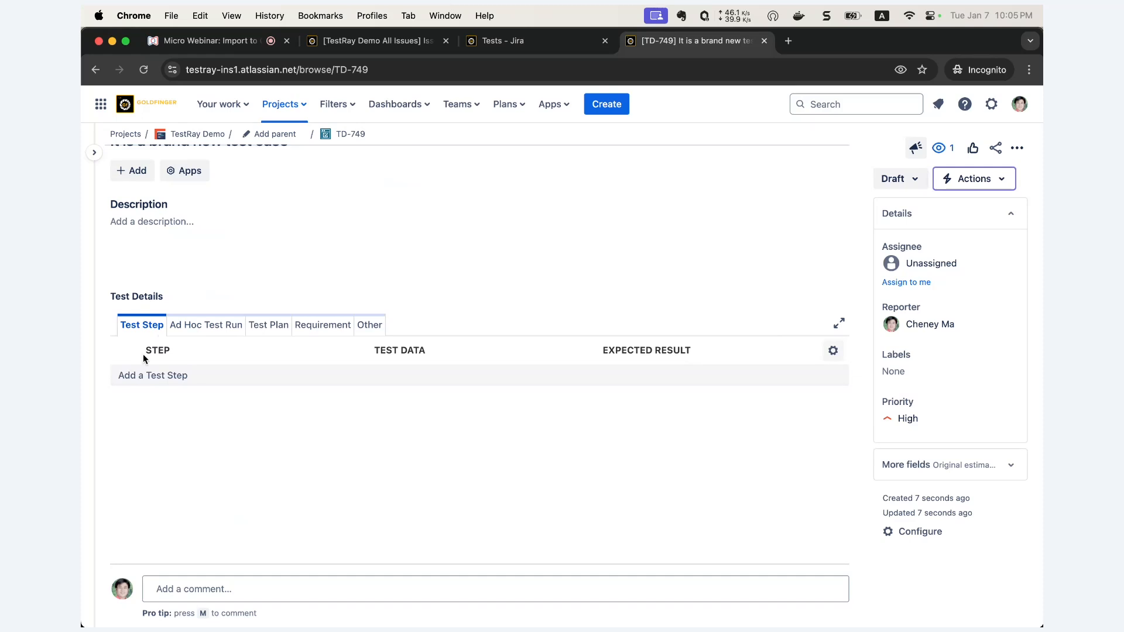
left_click(326, 381)
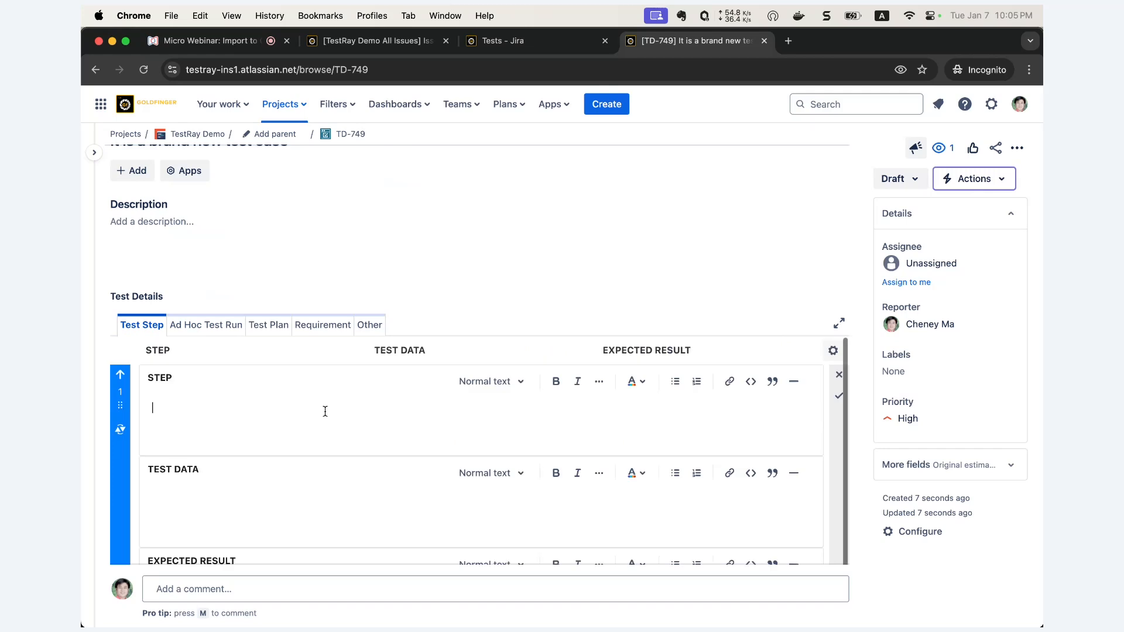
left_click(839, 376)
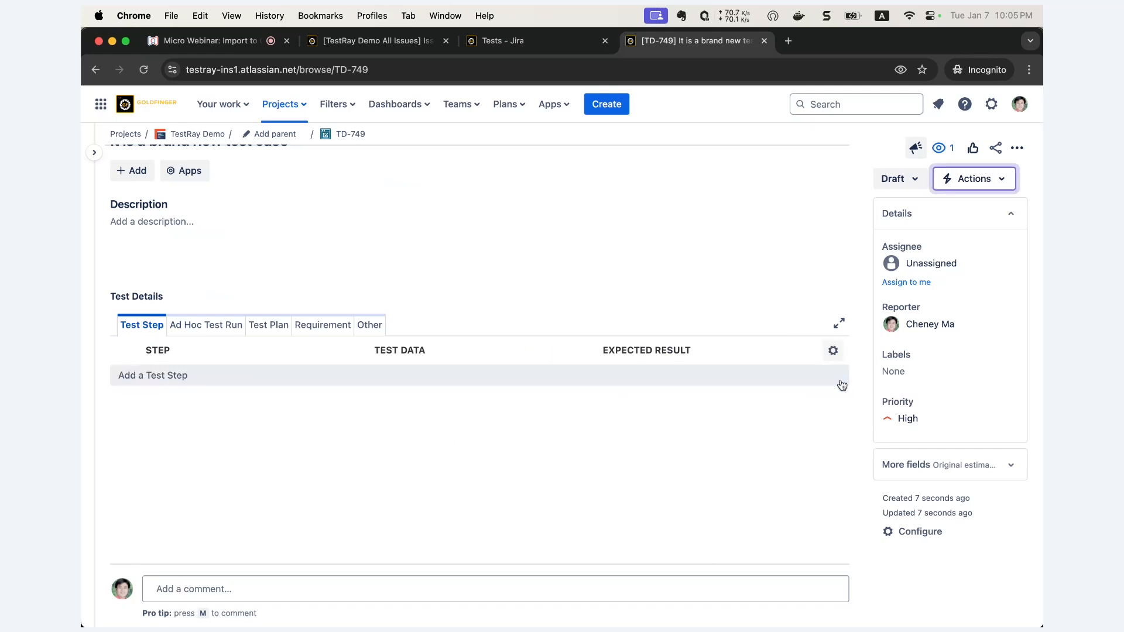
left_click(833, 351)
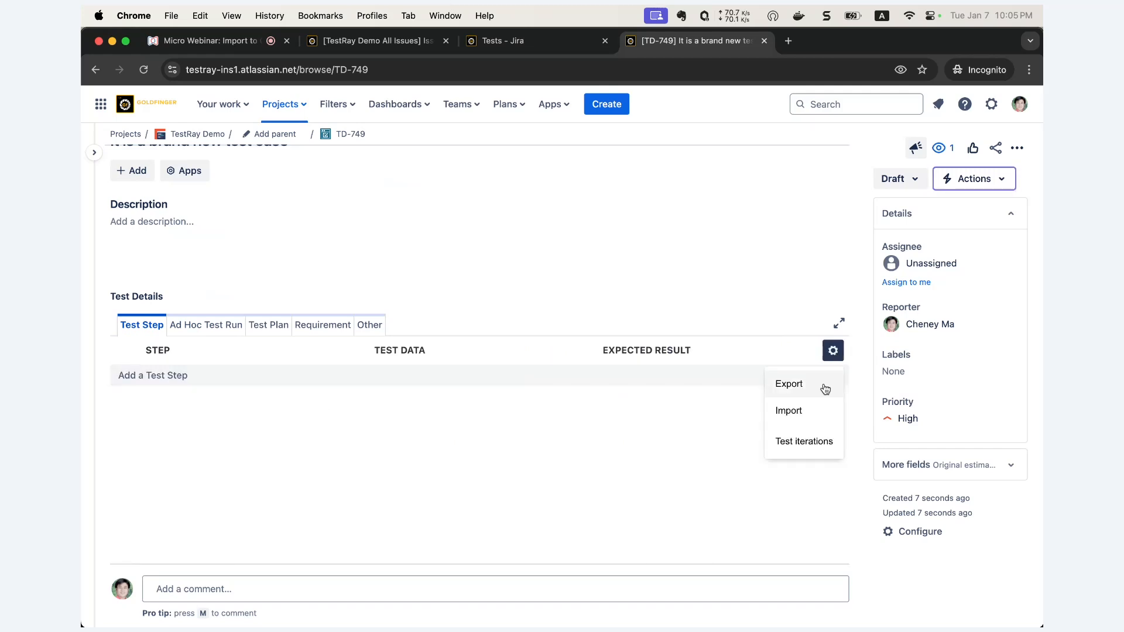
- Import three test steps into TD-749 from the 3Steps sample CSV file
left_click(783, 419)
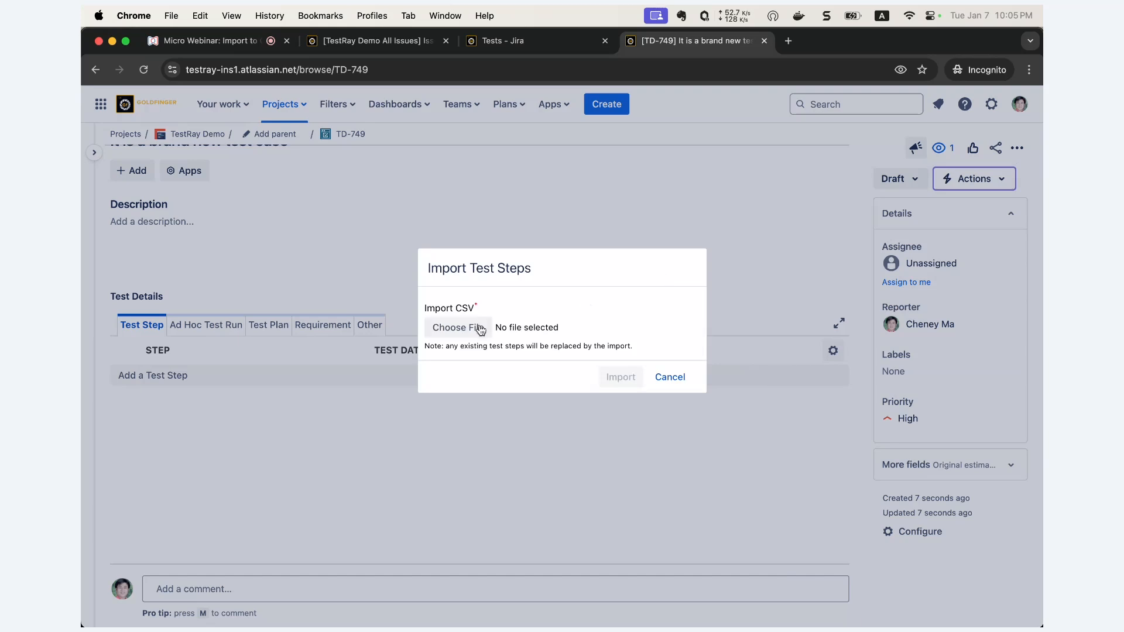
left_click(480, 329)
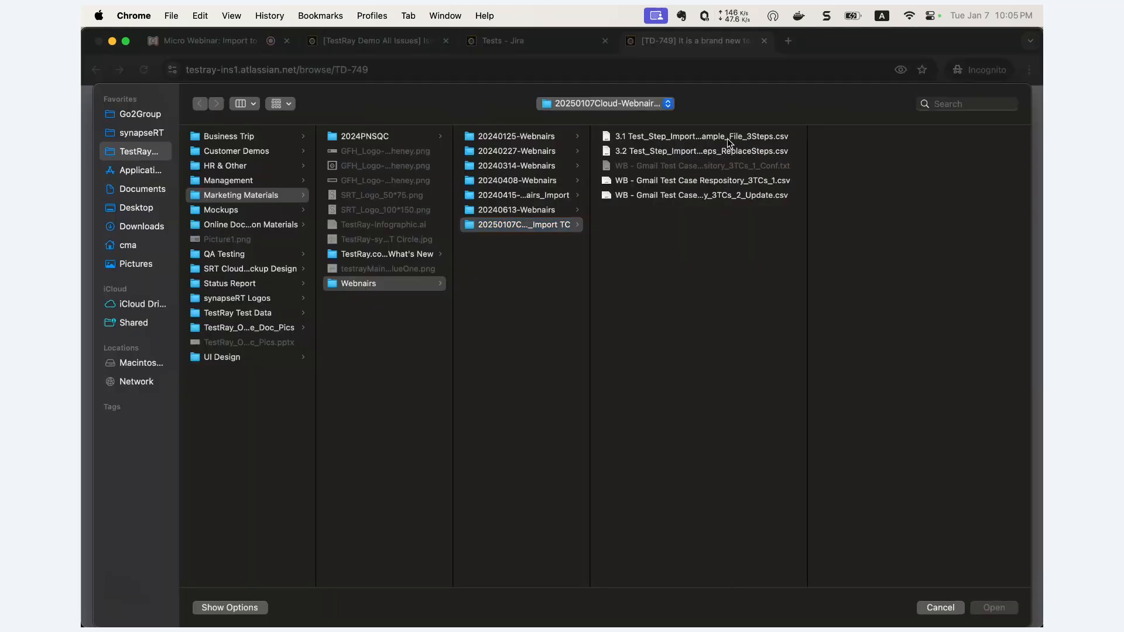
left_click(727, 138)
left_click(990, 609)
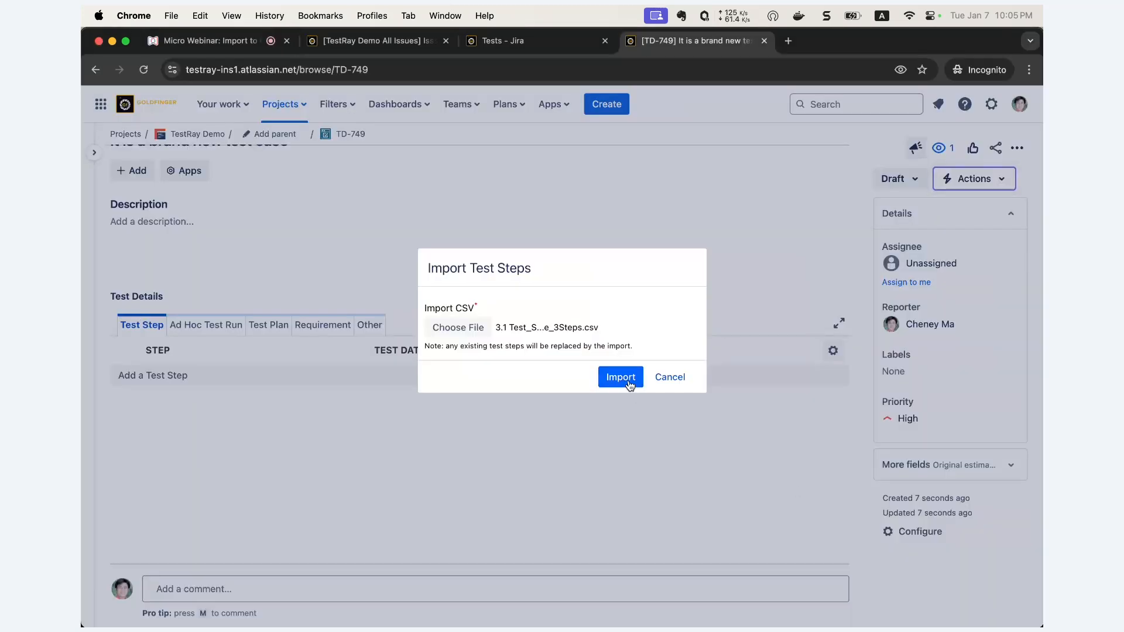
left_click(621, 377)
scroll(627, 380, "down", 1)
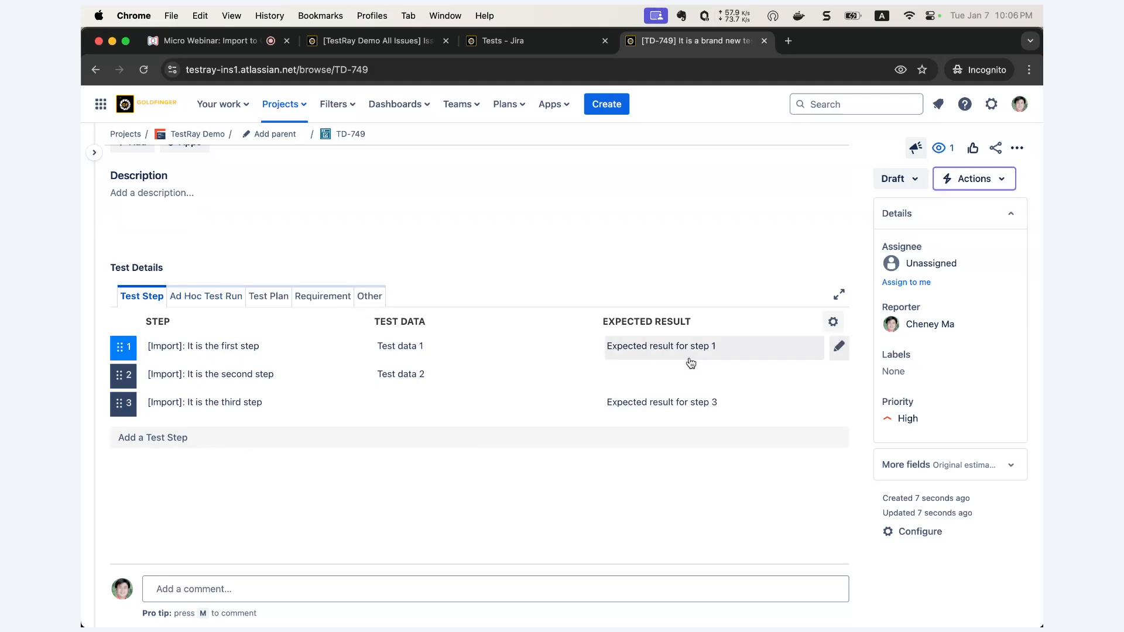
left_click(833, 321)
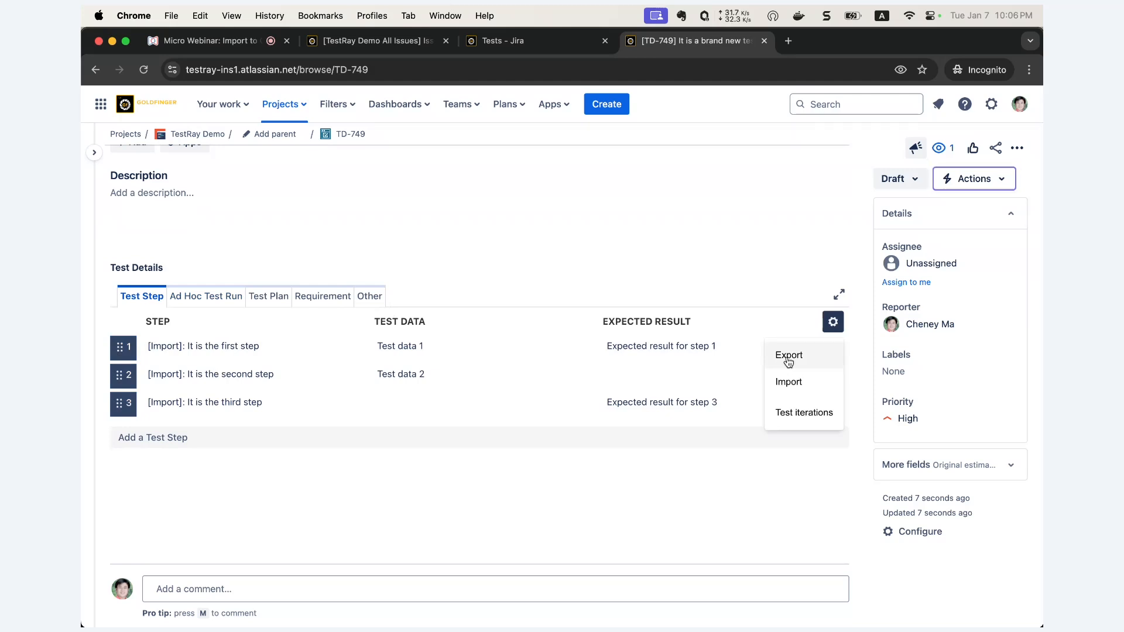
left_click(588, 303)
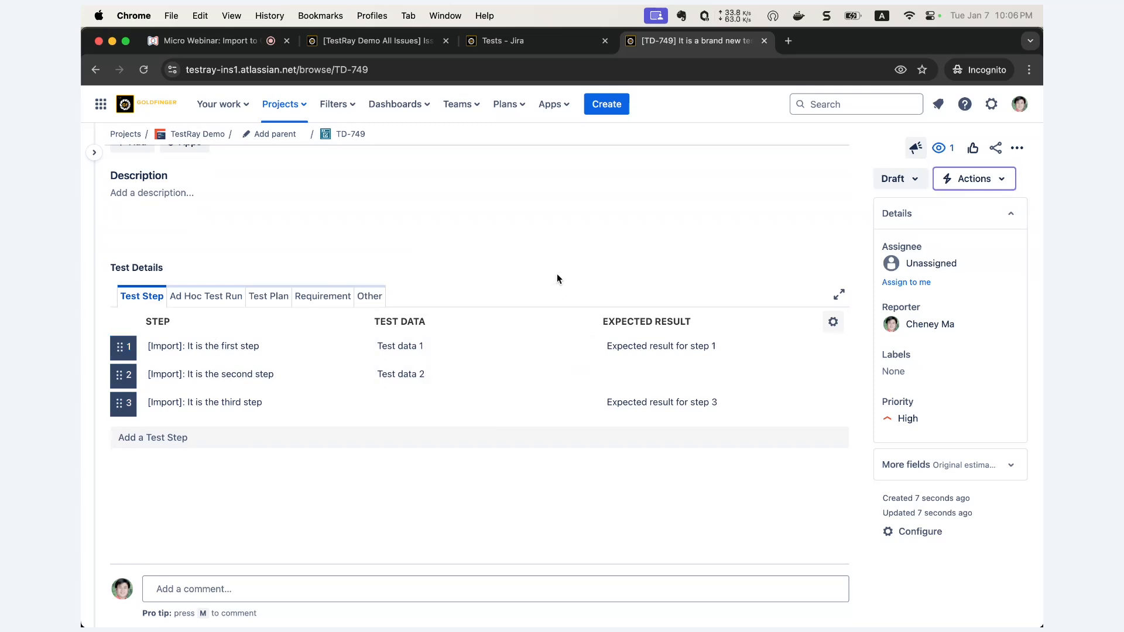
left_click(833, 322)
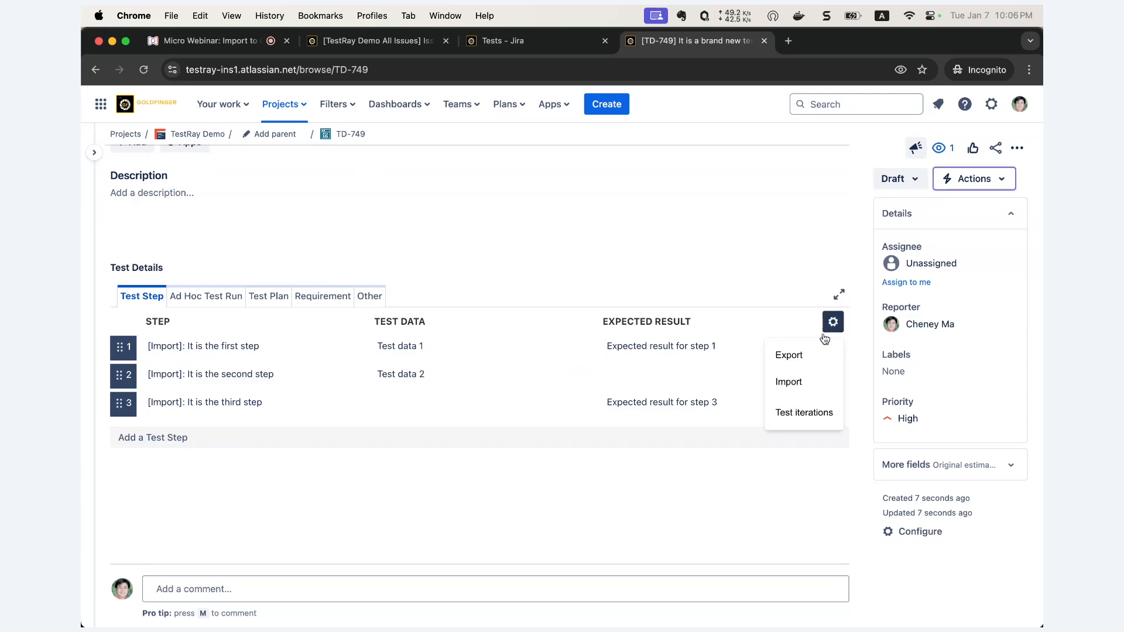
left_click(753, 302)
key("super+Tab")
left_click(102, 140)
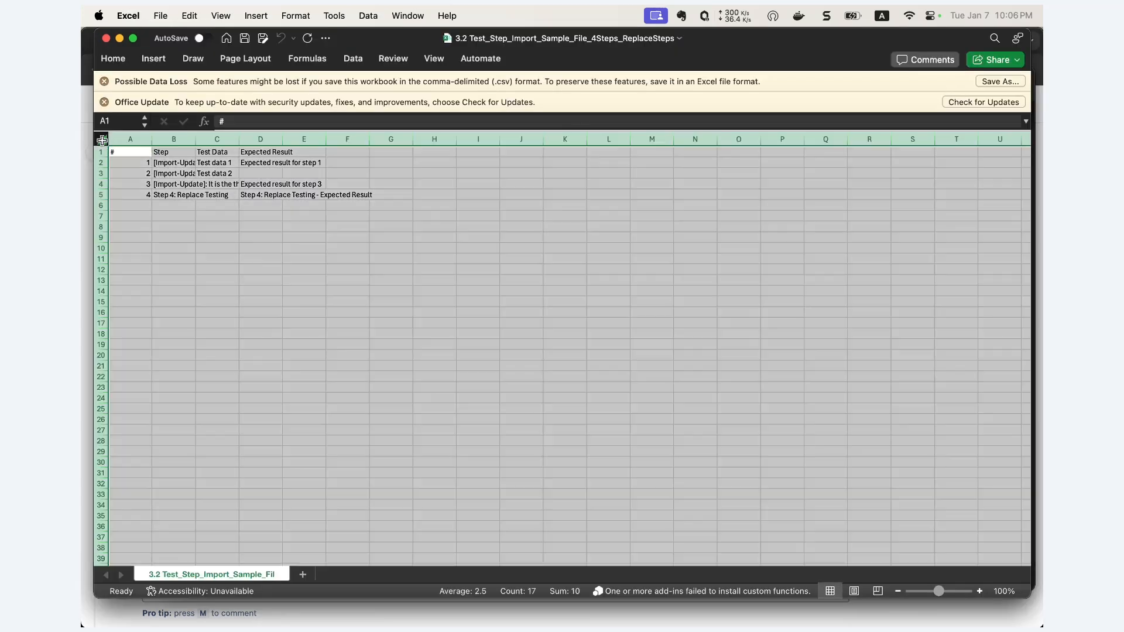
- Autofit all columns of the ReplaceSteps sheet and select the updated steps in B2:B4
double_click(151, 140)
left_click_drag(174, 164, 166, 192)
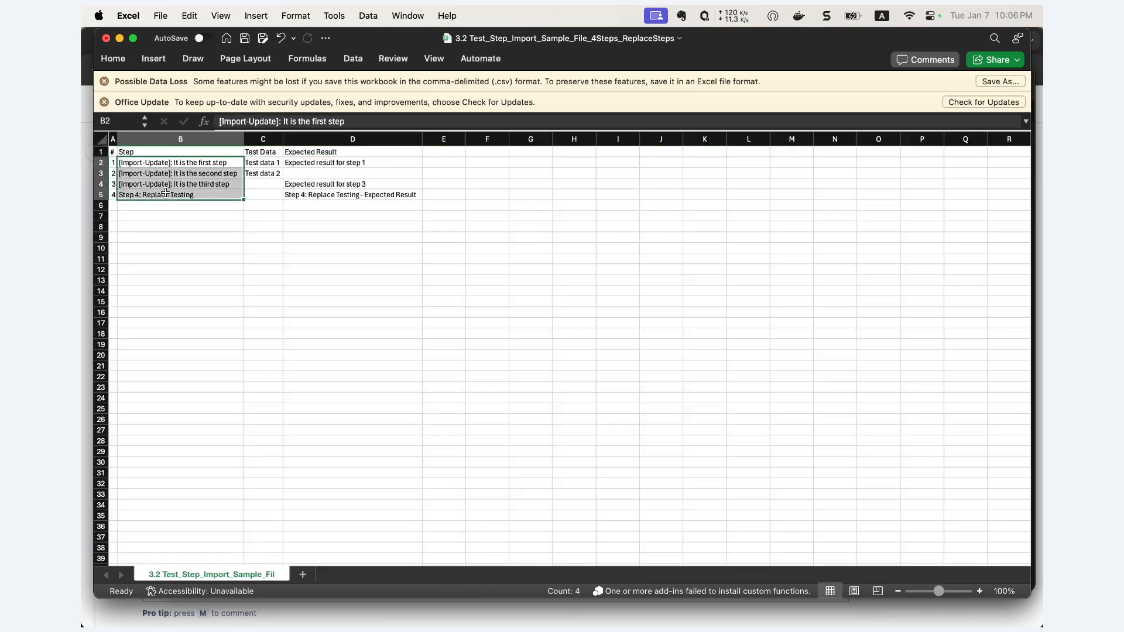
left_click(162, 159)
left_click_drag(161, 159, 159, 182)
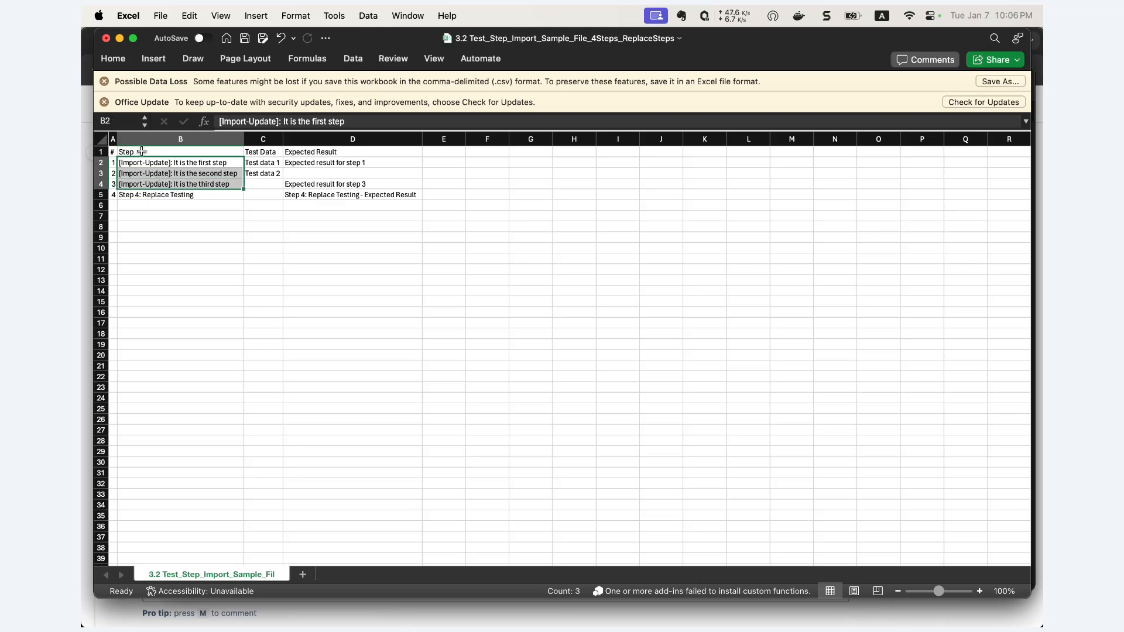
- Return to TD-749 in Chrome and bring up its test step options menu
mouse_move(82, 298)
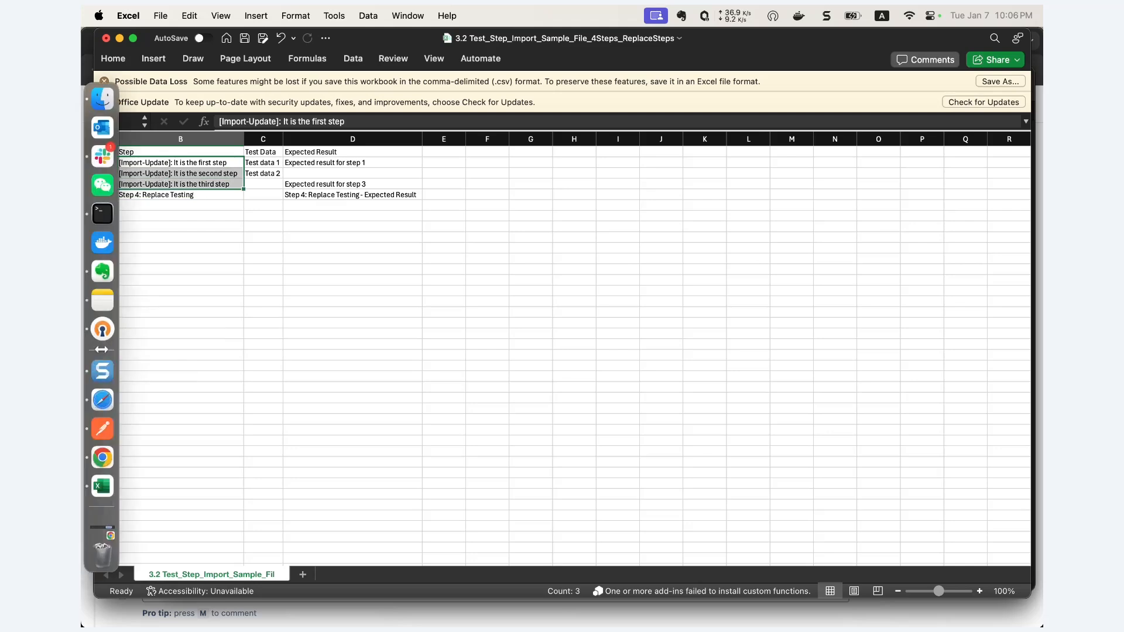
left_click(102, 457)
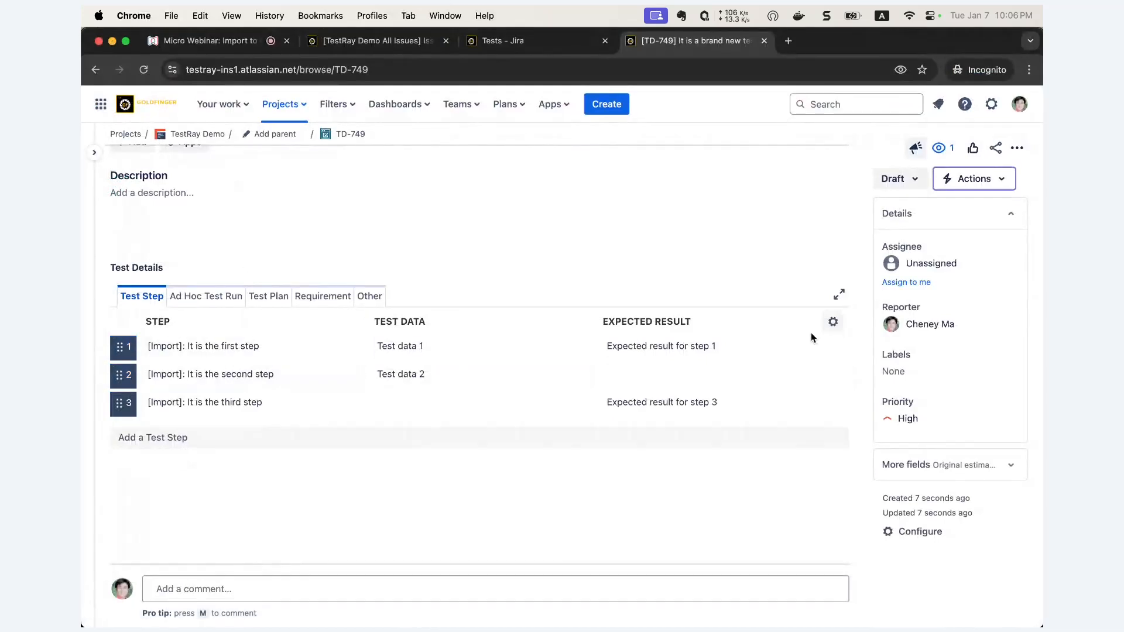
left_click(833, 321)
- Import 3.2 Test_Step_Import_Sample_File_4Steps_ReplaceSteps.csv to replace TD-749's test steps
left_click(819, 381)
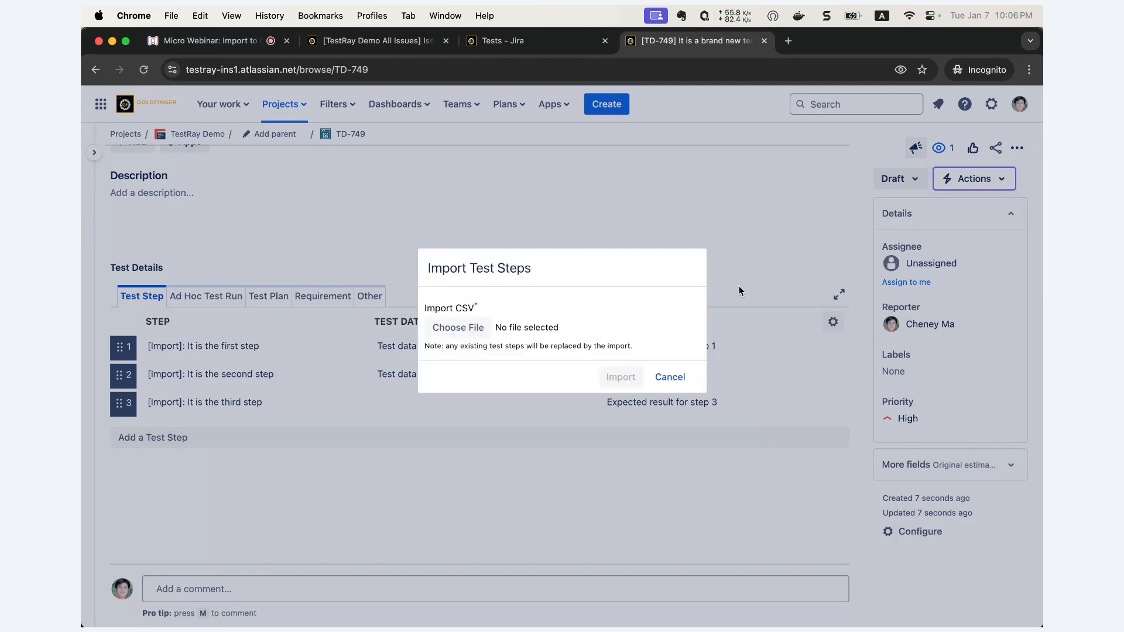
left_click(483, 329)
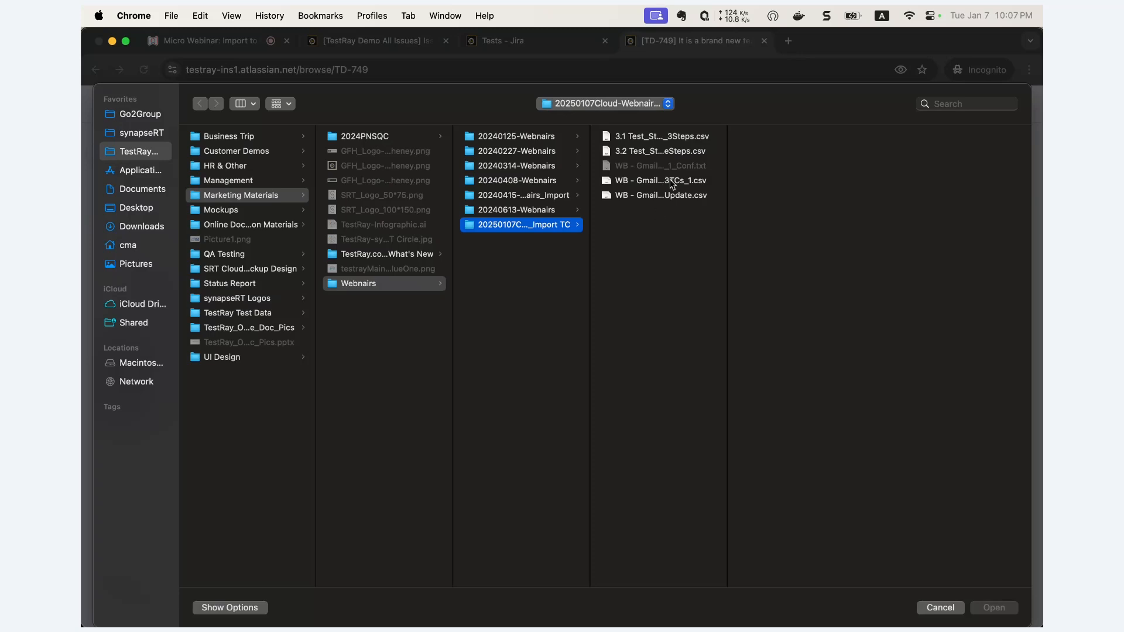
left_click(655, 152)
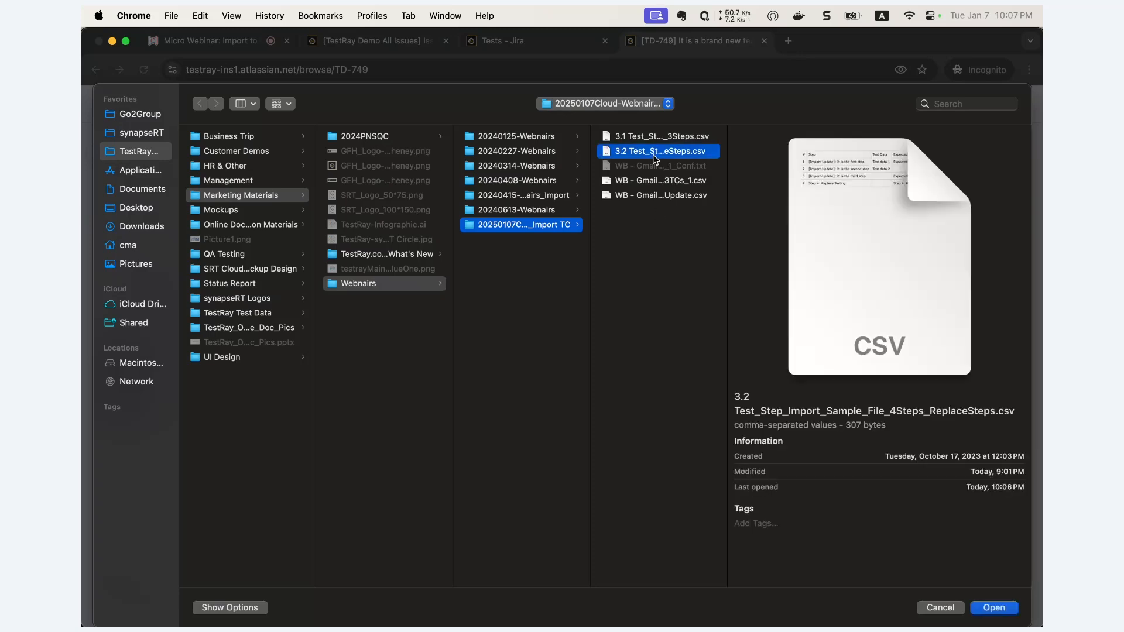
left_click(996, 609)
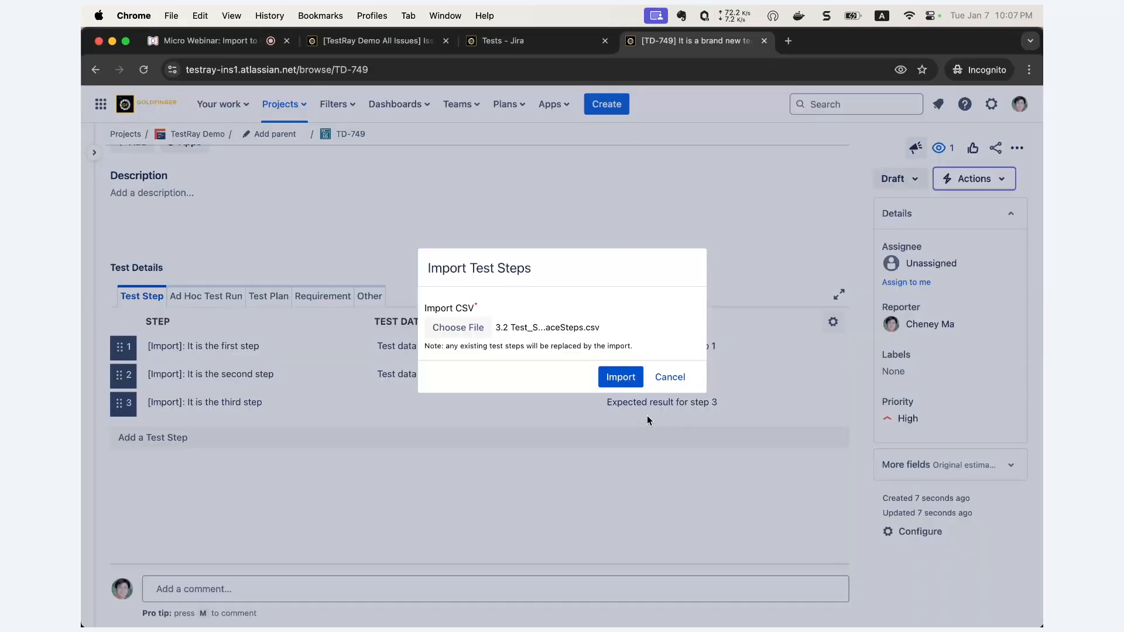
left_click(618, 380)
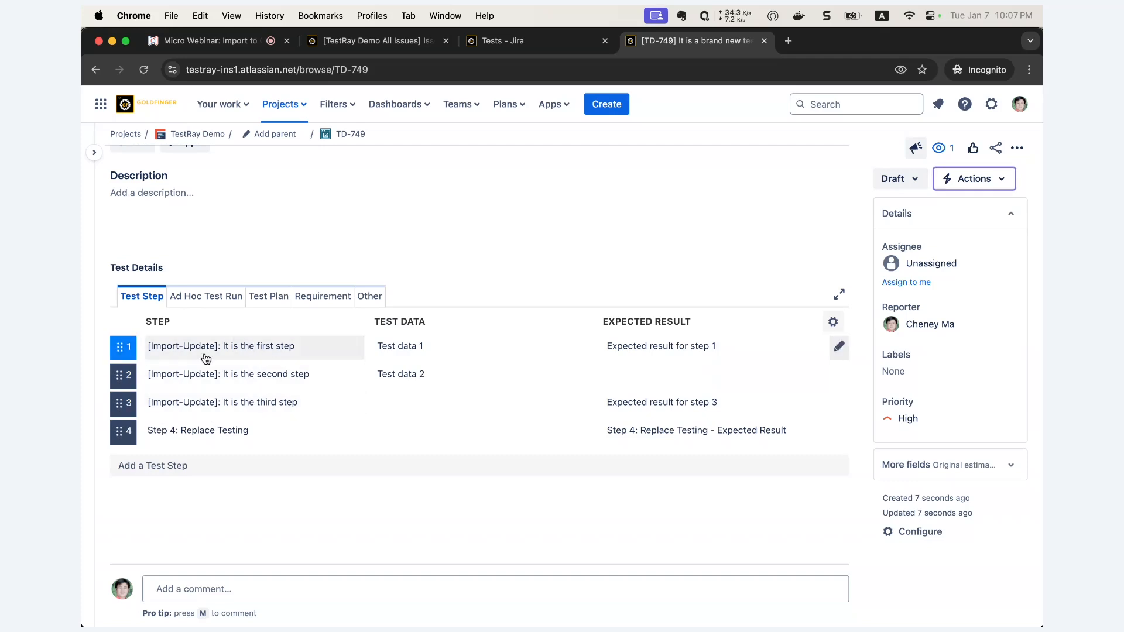
- Scroll TD-749 back to the top and switch to the 'Tests - Jira' tab
scroll(204, 402, "down", 1)
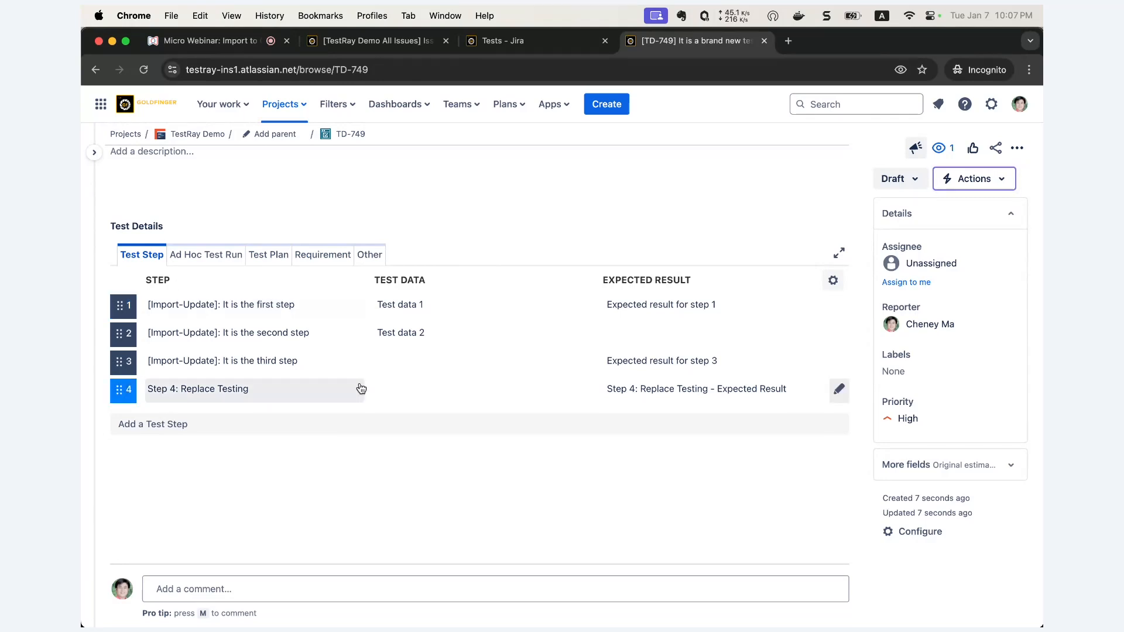
scroll(495, 253, "up", 1)
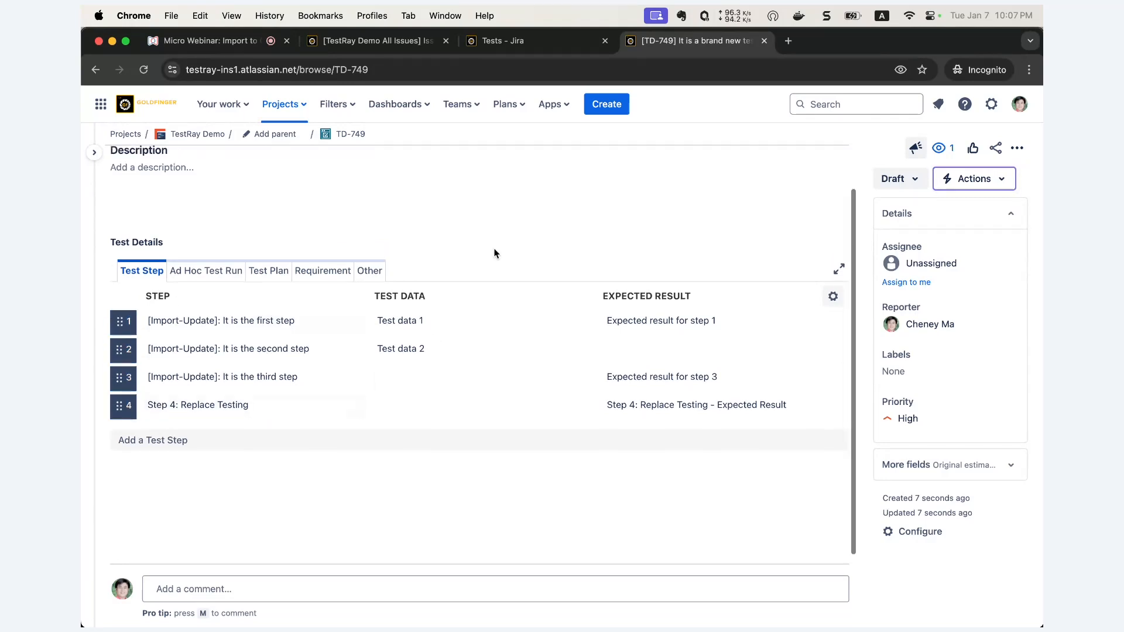
scroll(495, 253, "up", 3)
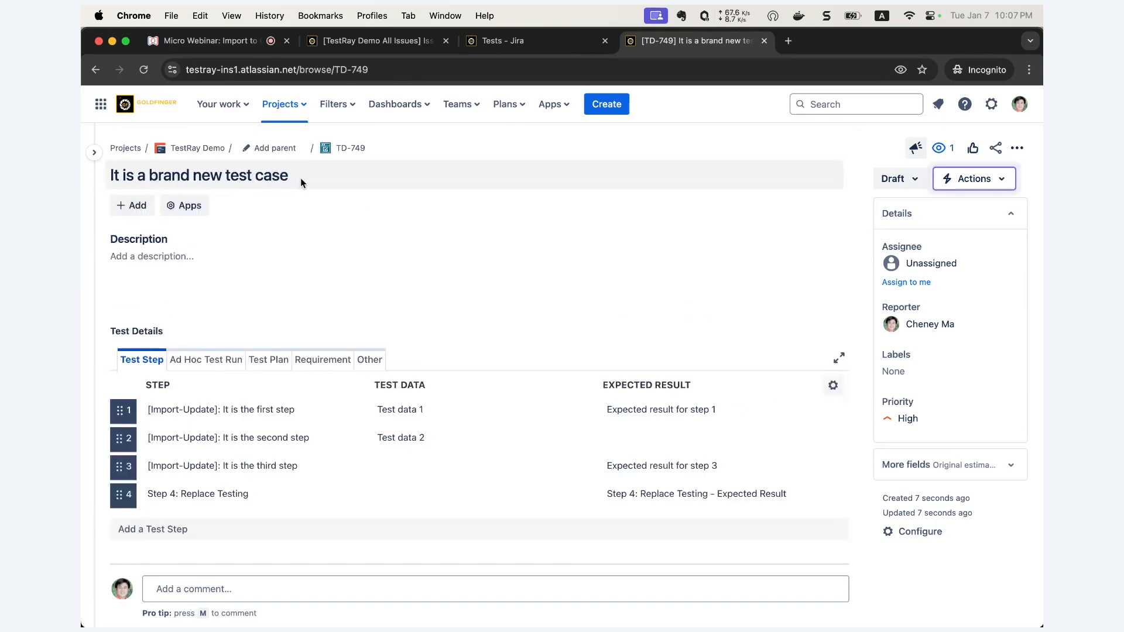
left_click(551, 46)
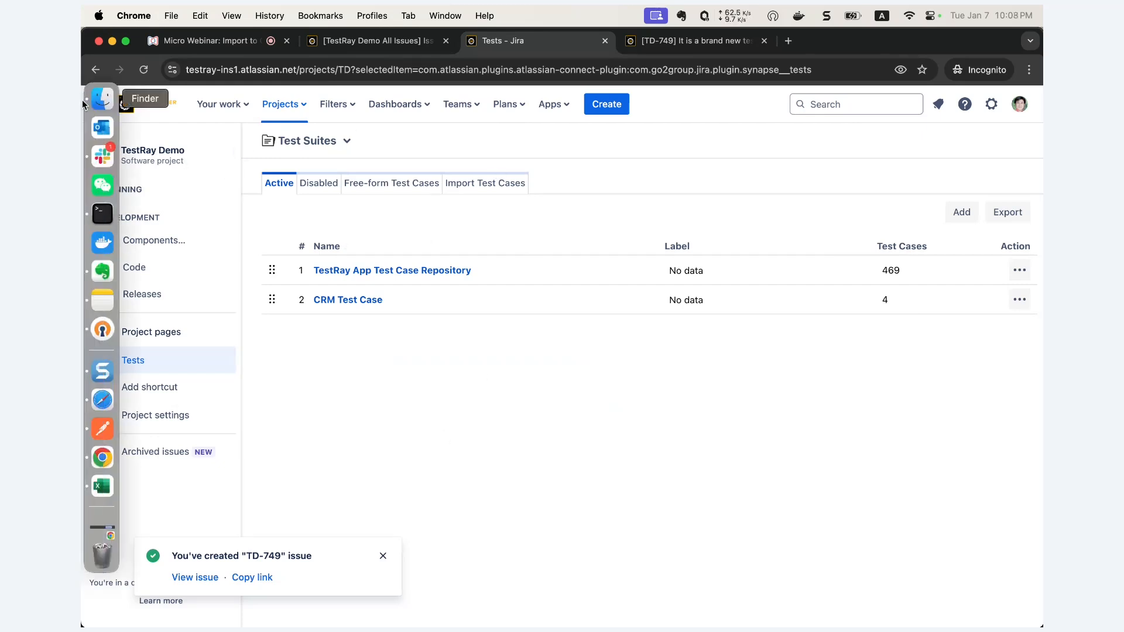
- Open the WB - Gmail Test Case Respository_3TCs_1 CSV in Excel and autofit every column
left_click(102, 100)
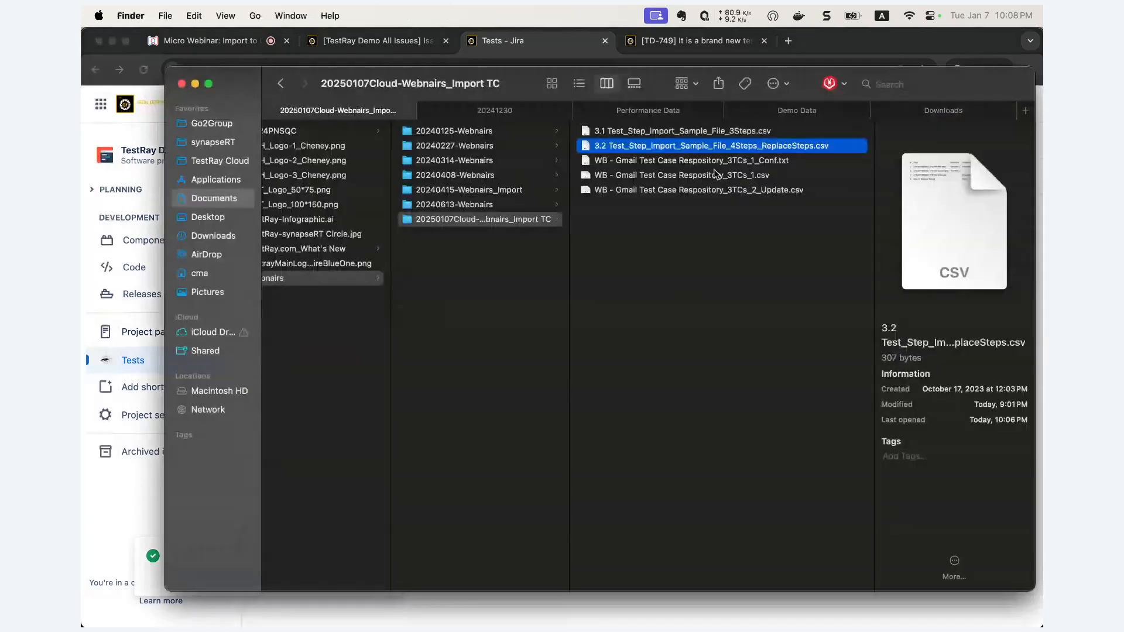
key("Down")
key("Down")
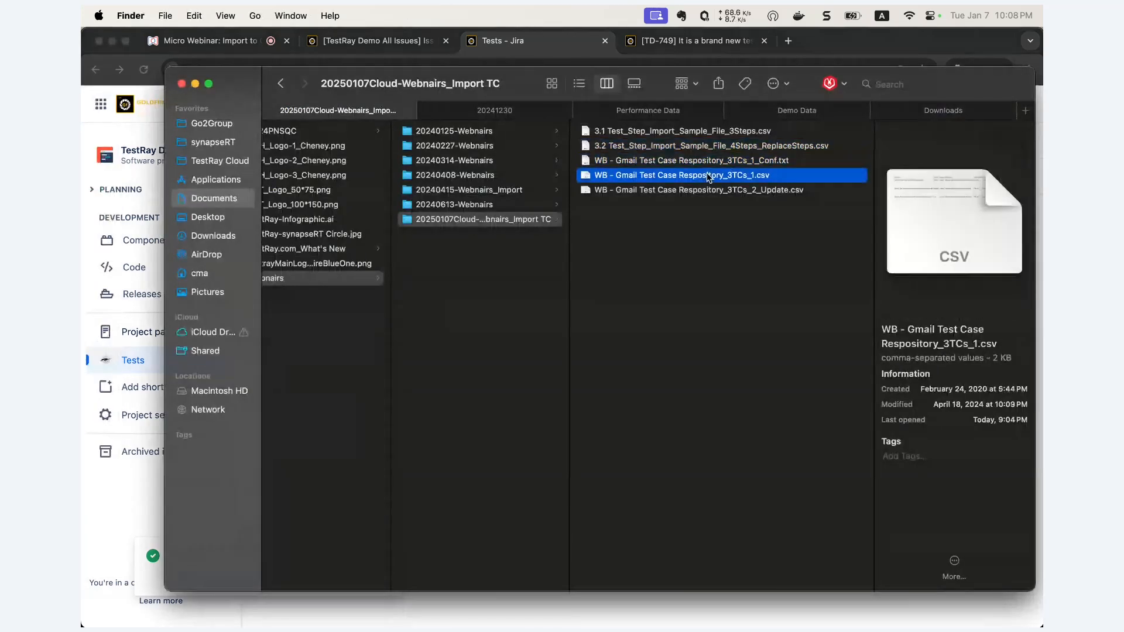
key("super+Tab")
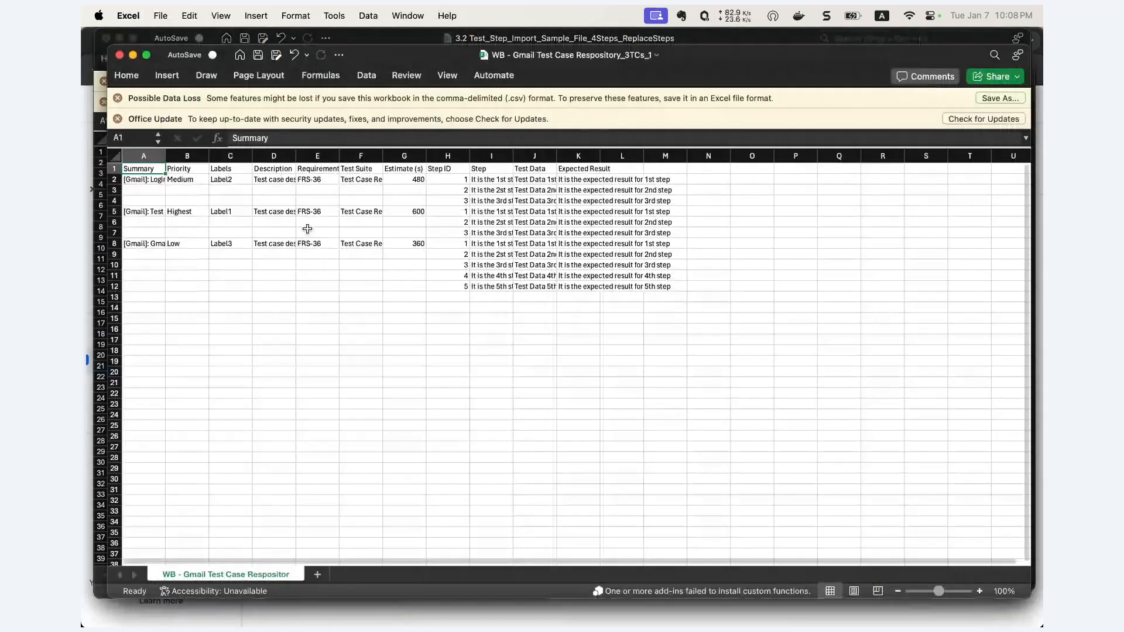
key("super+a")
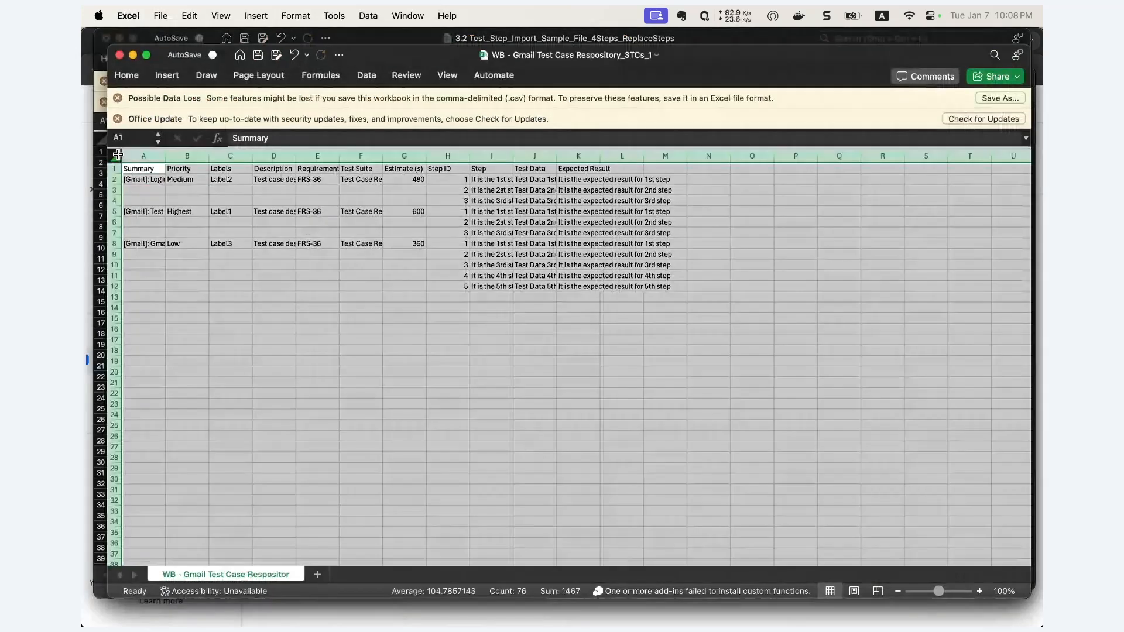
double_click(166, 156)
- Review the Summary, Priority, Labels and Description values of the three test cases
left_click_drag(243, 180, 239, 243)
left_click_drag(343, 179, 341, 241)
left_click_drag(373, 180, 372, 243)
left_click(460, 182)
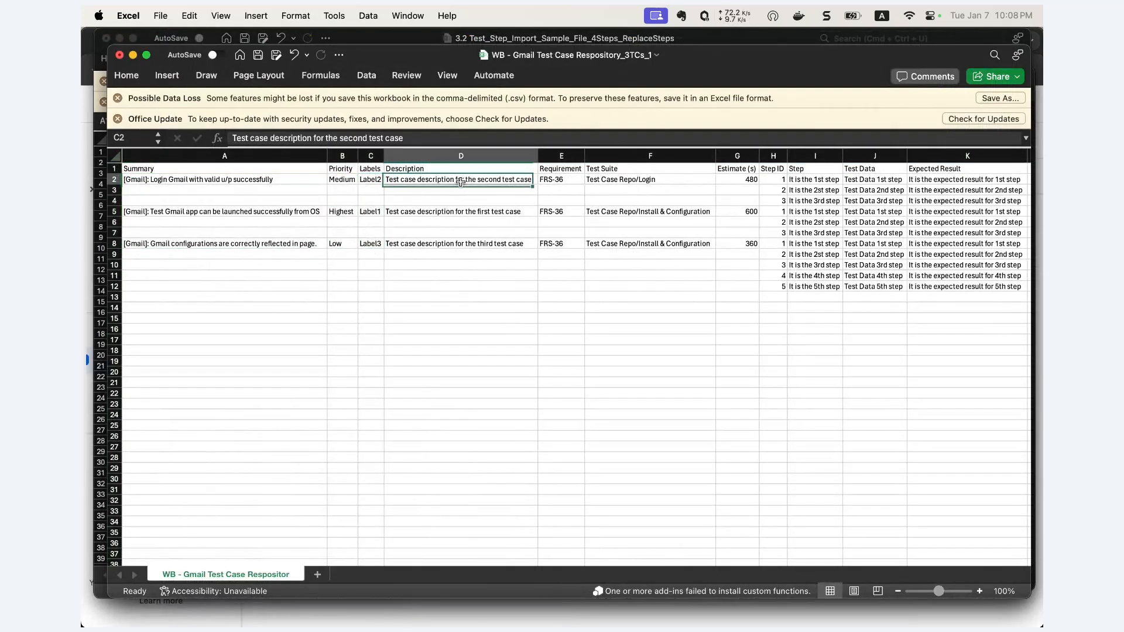
left_click_drag(460, 181, 462, 232)
scroll(607, 239, "right", 2)
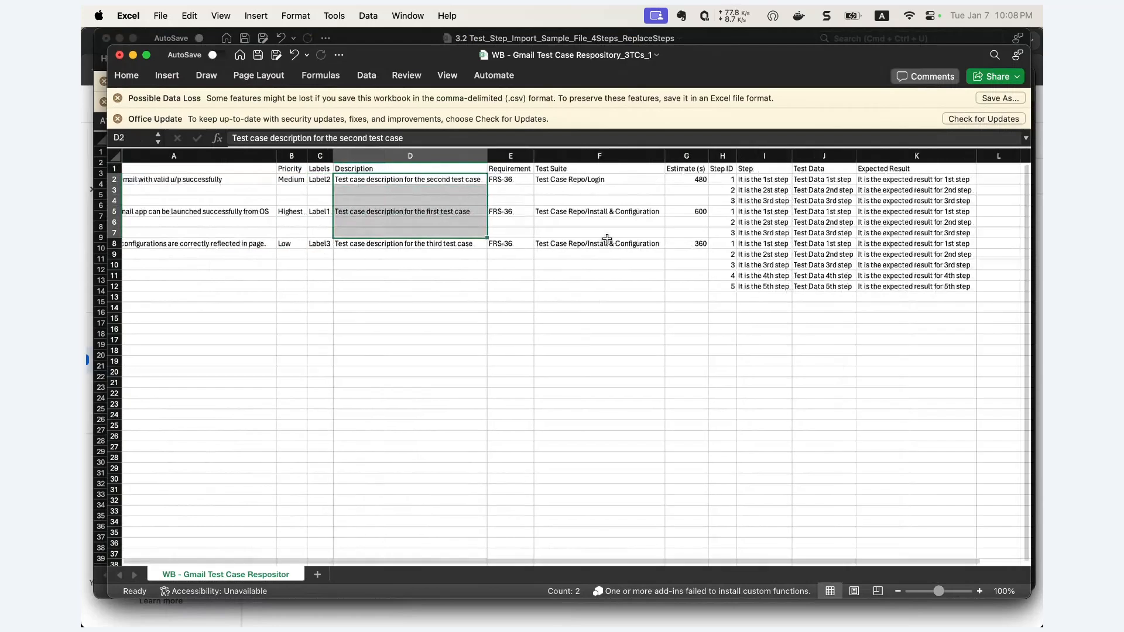
scroll(607, 238, "right", 2)
left_click_drag(515, 180, 515, 247)
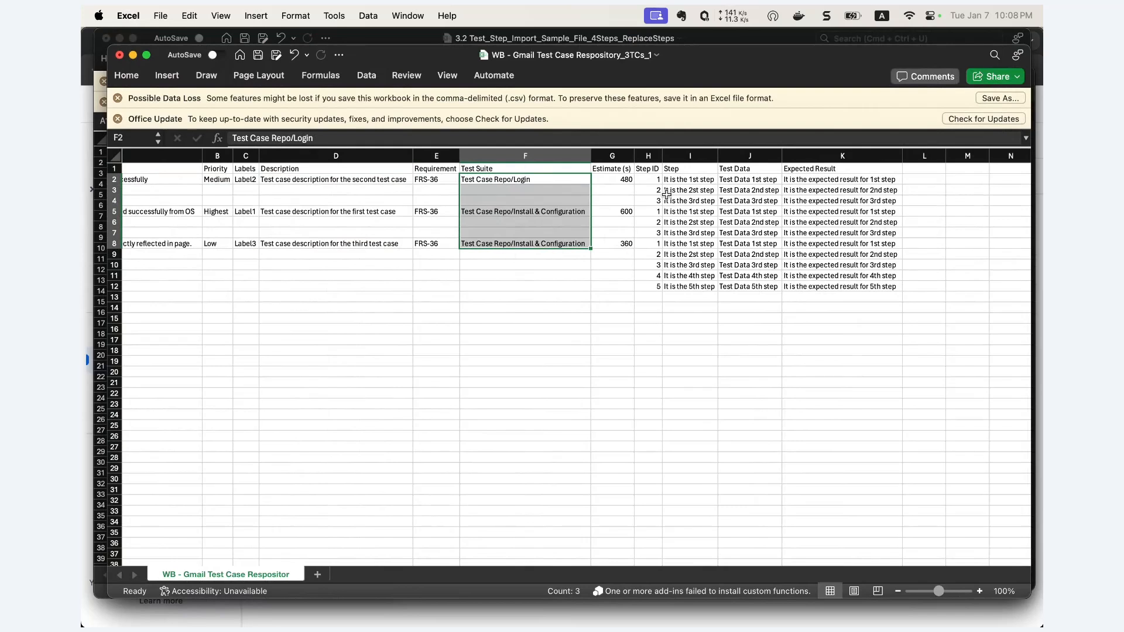
- Inspect the Step ID to Expected Result block and Test Suite column, then return to Chrome
left_click_drag(657, 184, 806, 283)
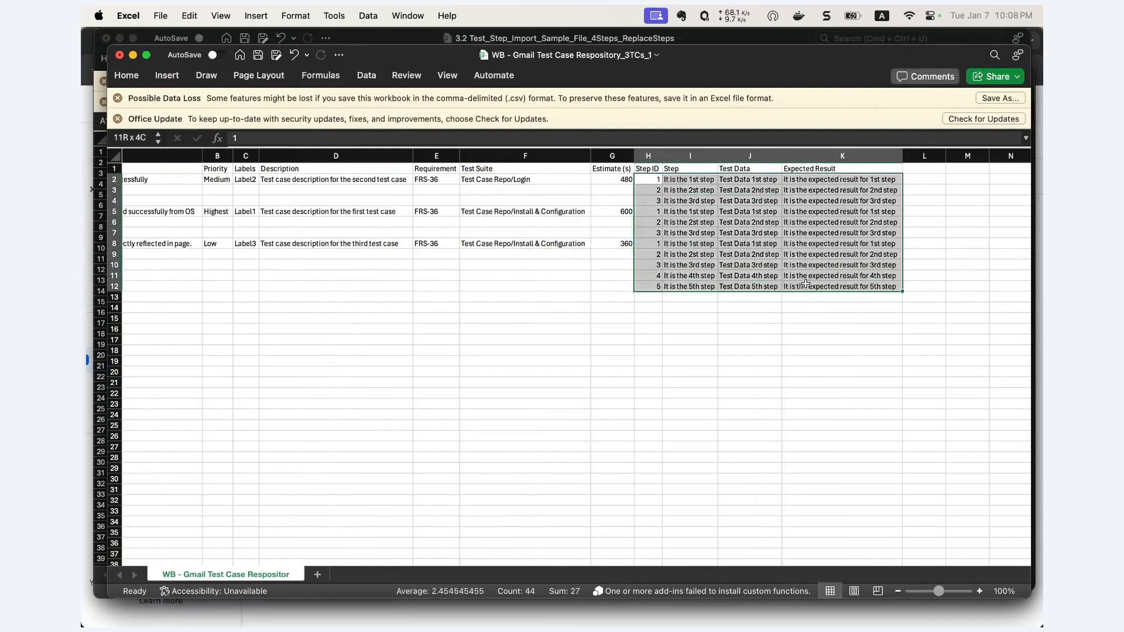
mouse_move(94, 243)
scroll(169, 224, "left", 3)
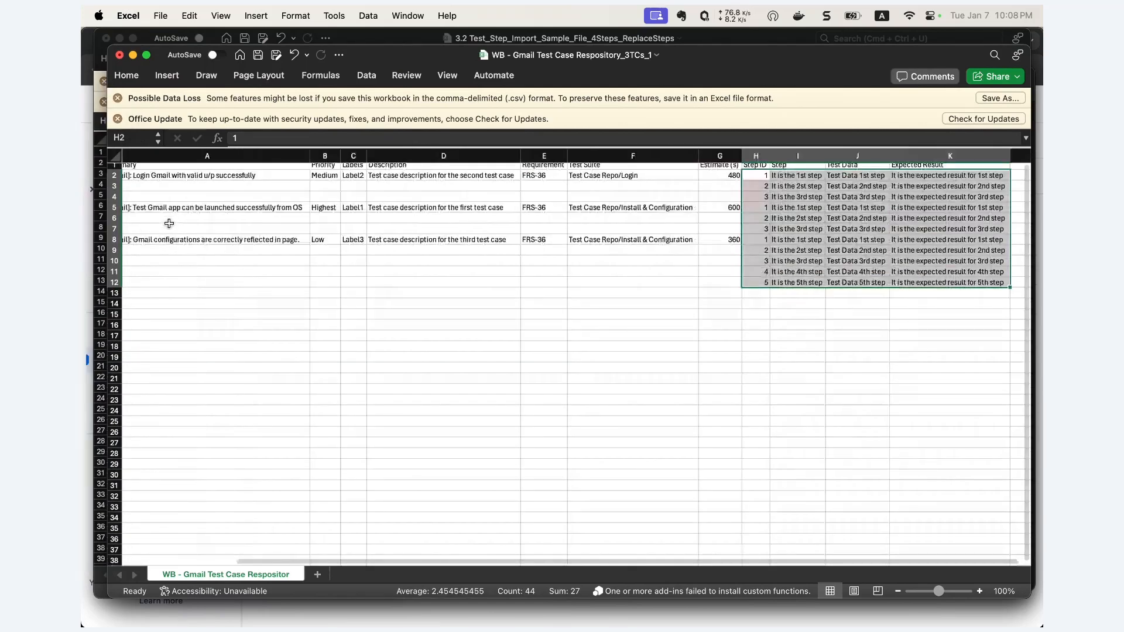
scroll(169, 223, "left", 1)
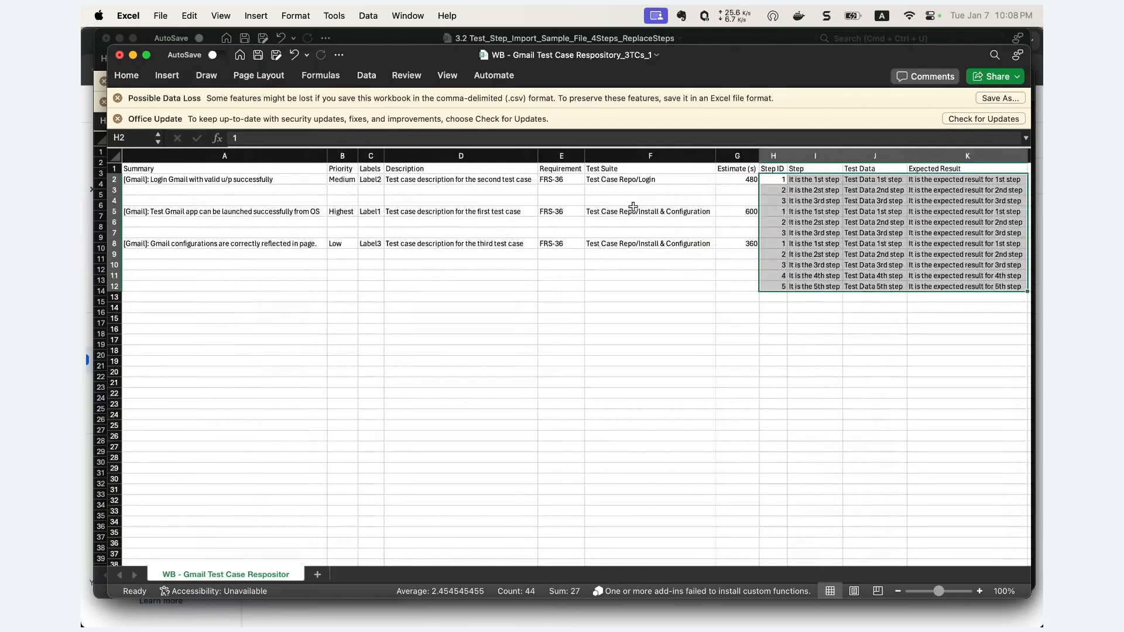
left_click_drag(648, 178, 648, 244)
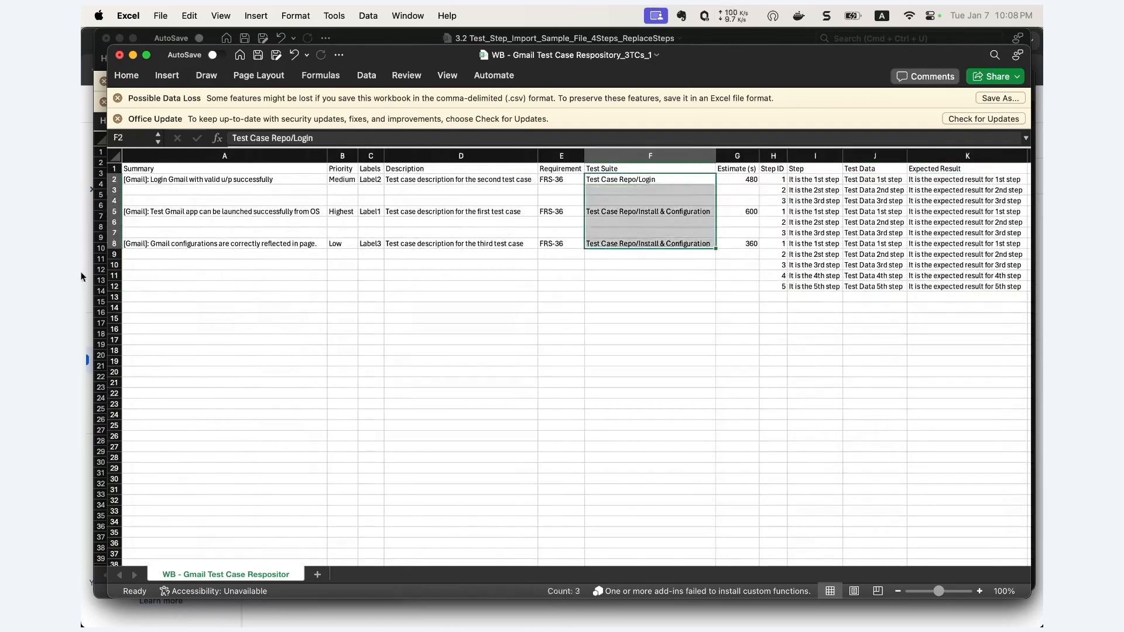
mouse_move(82, 382)
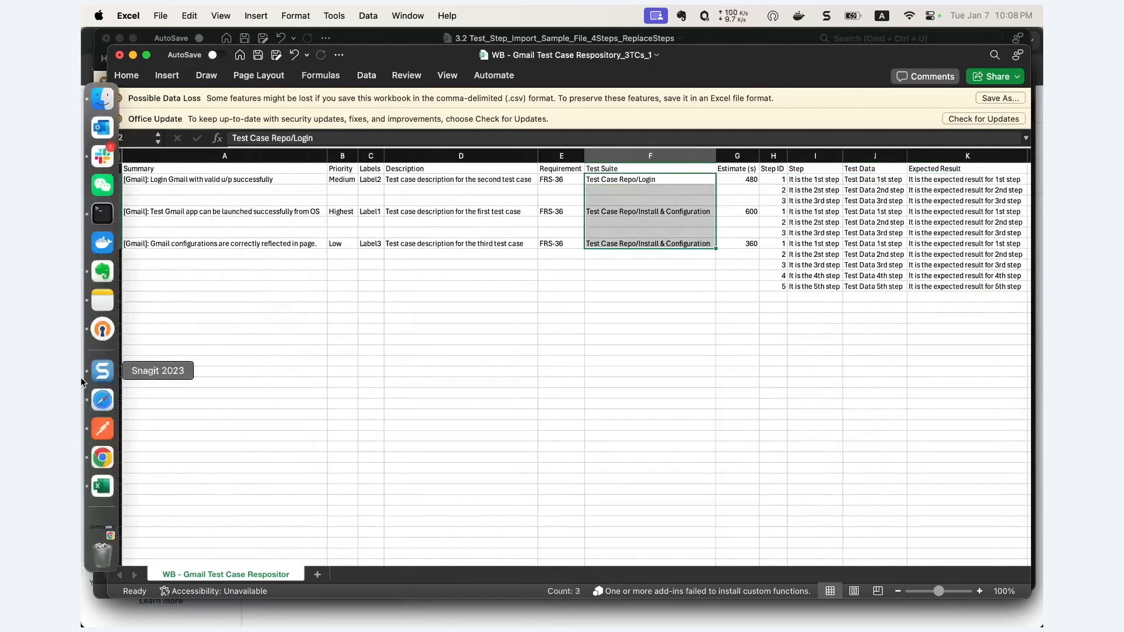
left_click(103, 458)
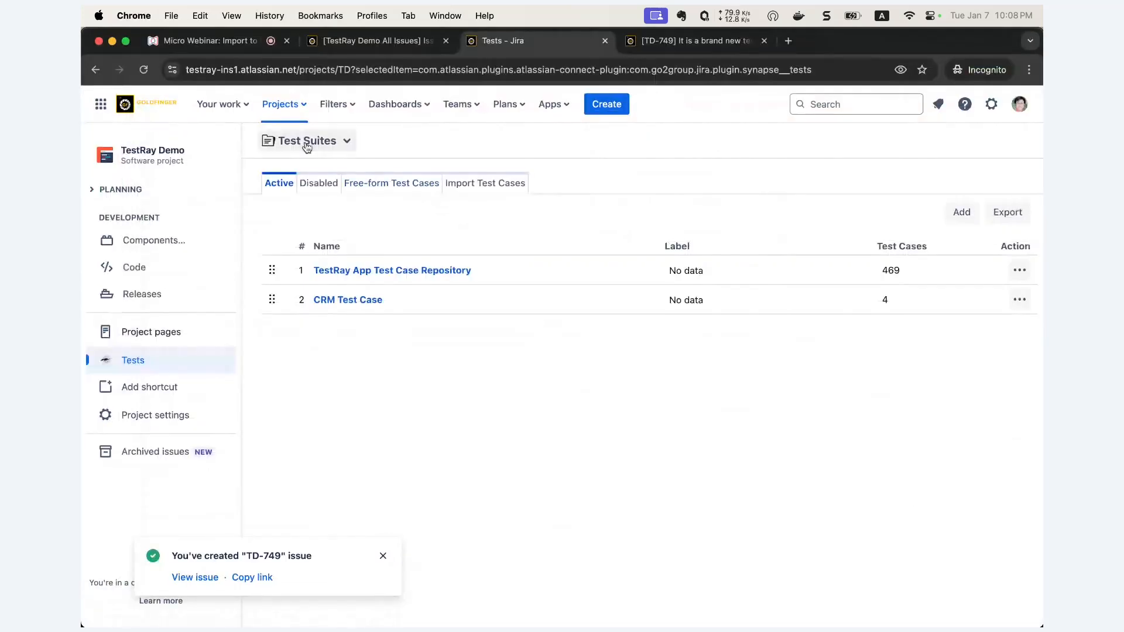
- Launch the importer from Import Test Cases and choose WB - Gmail Test Case Respository_3TCs_1.csv
left_click(474, 186)
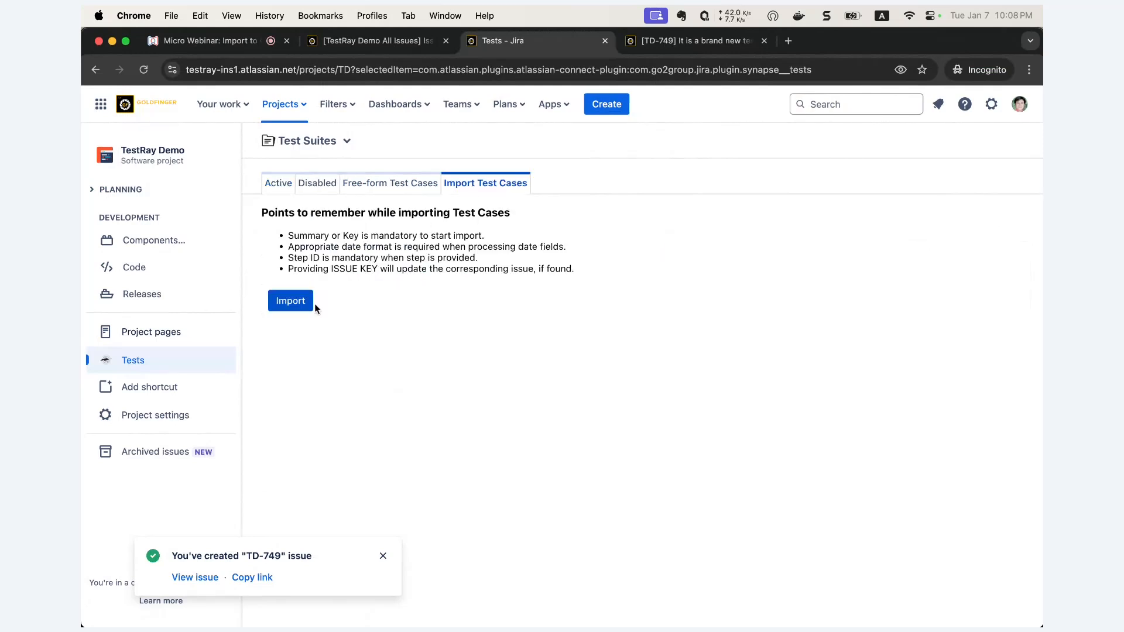
left_click(292, 311)
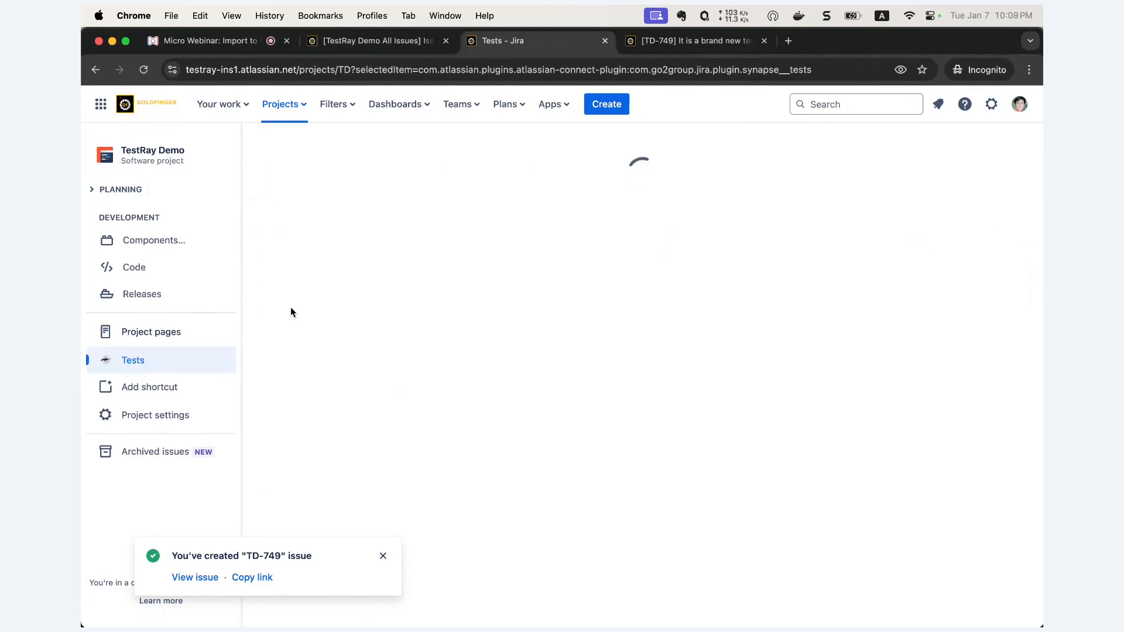
left_click(387, 261)
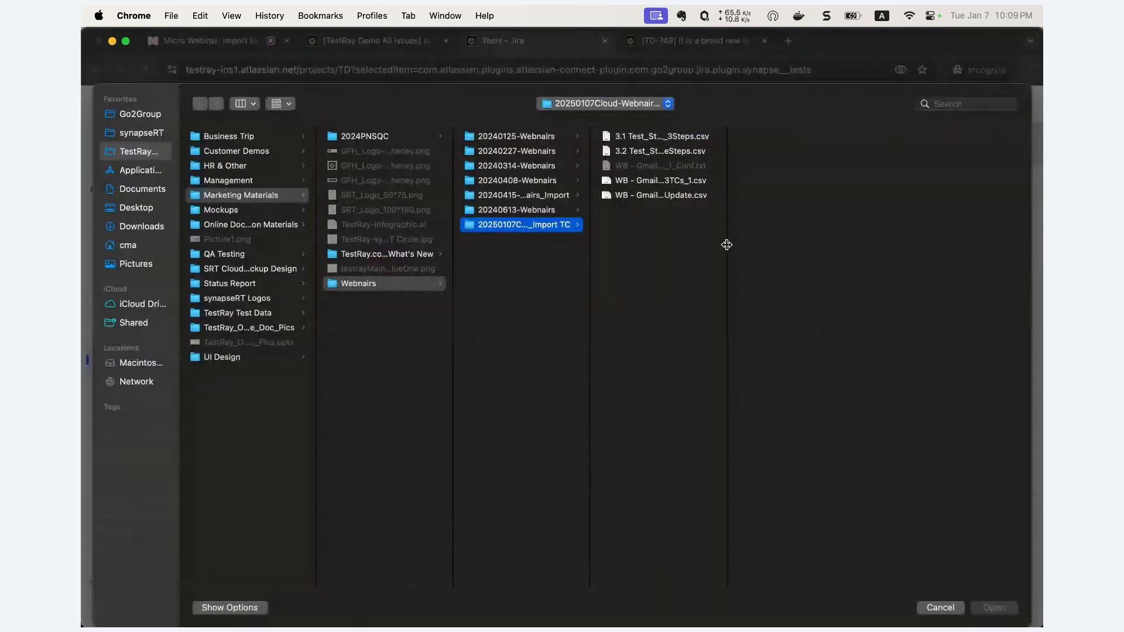
left_click_drag(844, 244, 847, 245)
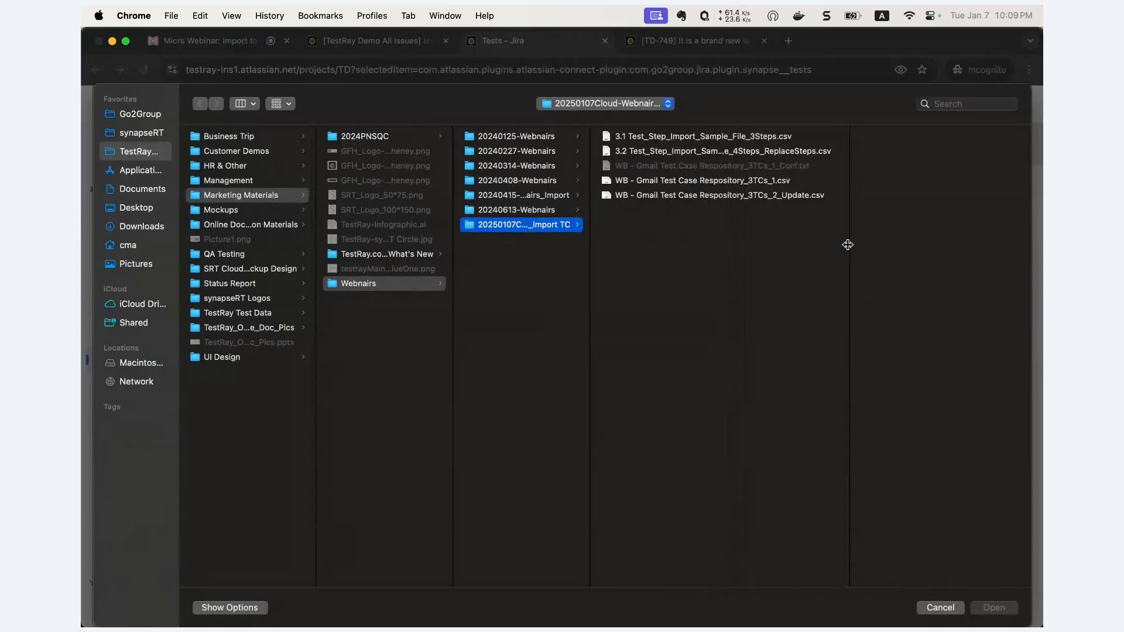
left_click(714, 181)
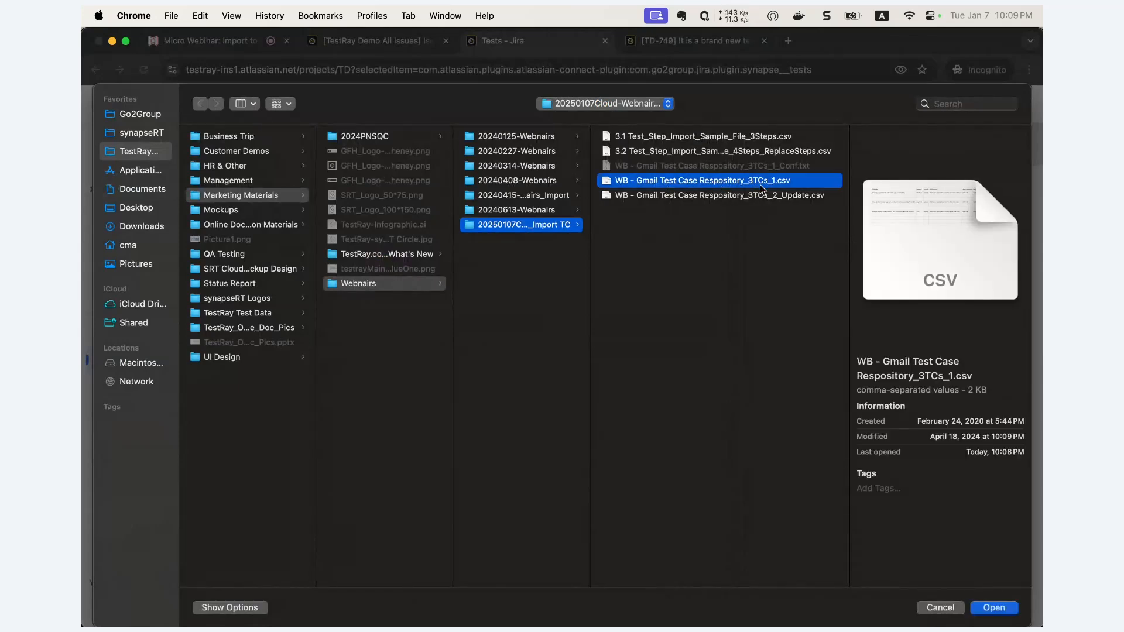
left_click(985, 612)
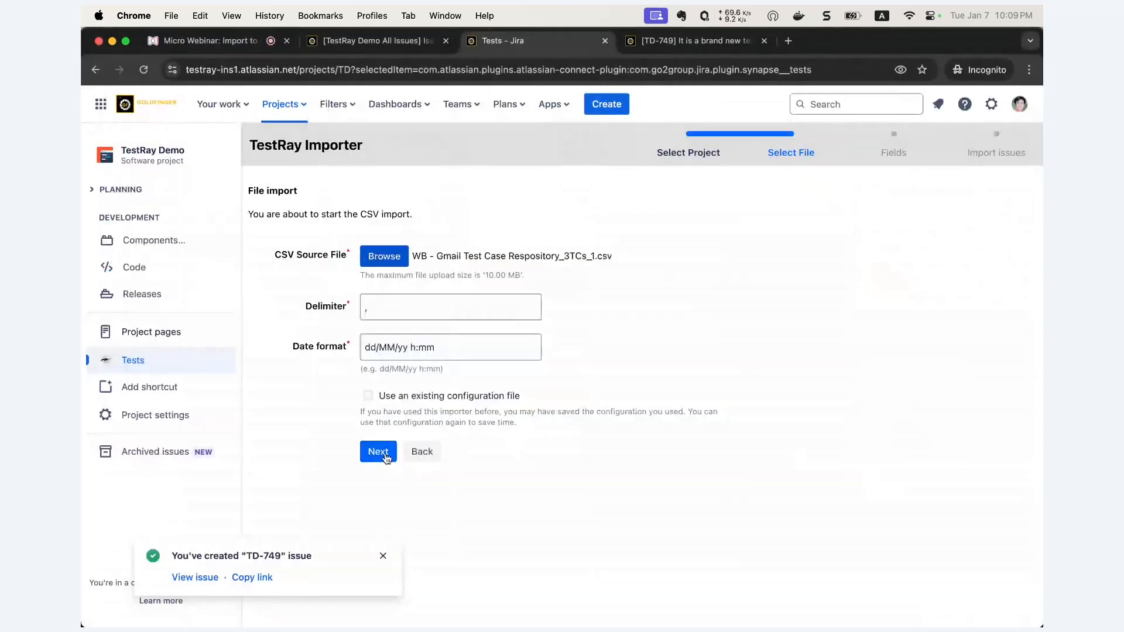
- Advance to the importer's Fields step and scan the list of CSV fields
left_click(379, 452)
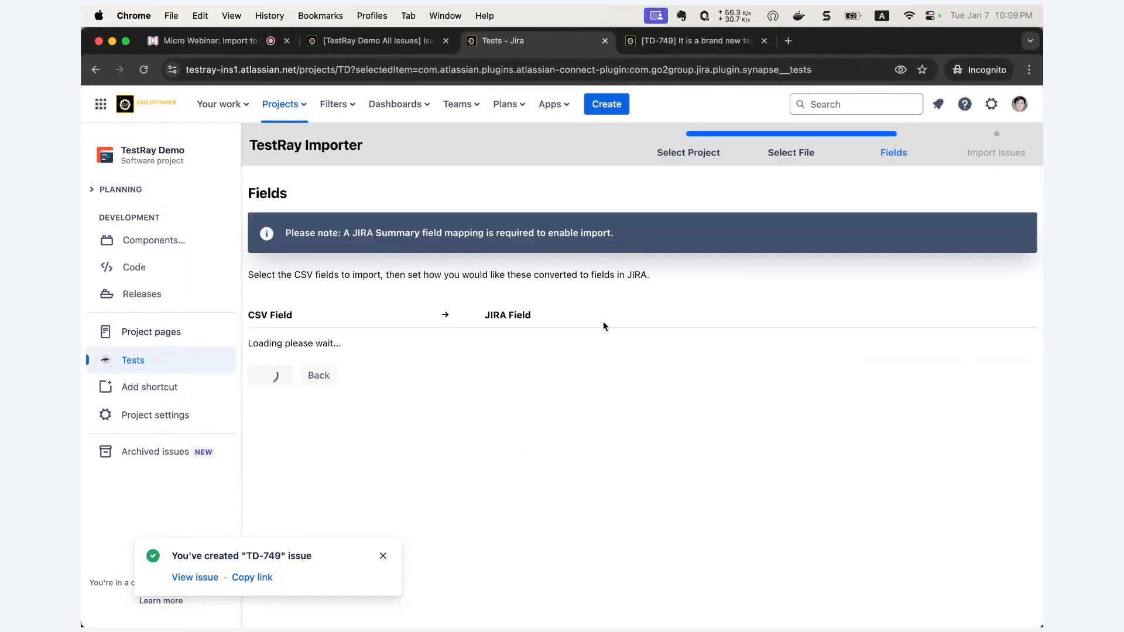
scroll(404, 310, "down", 1)
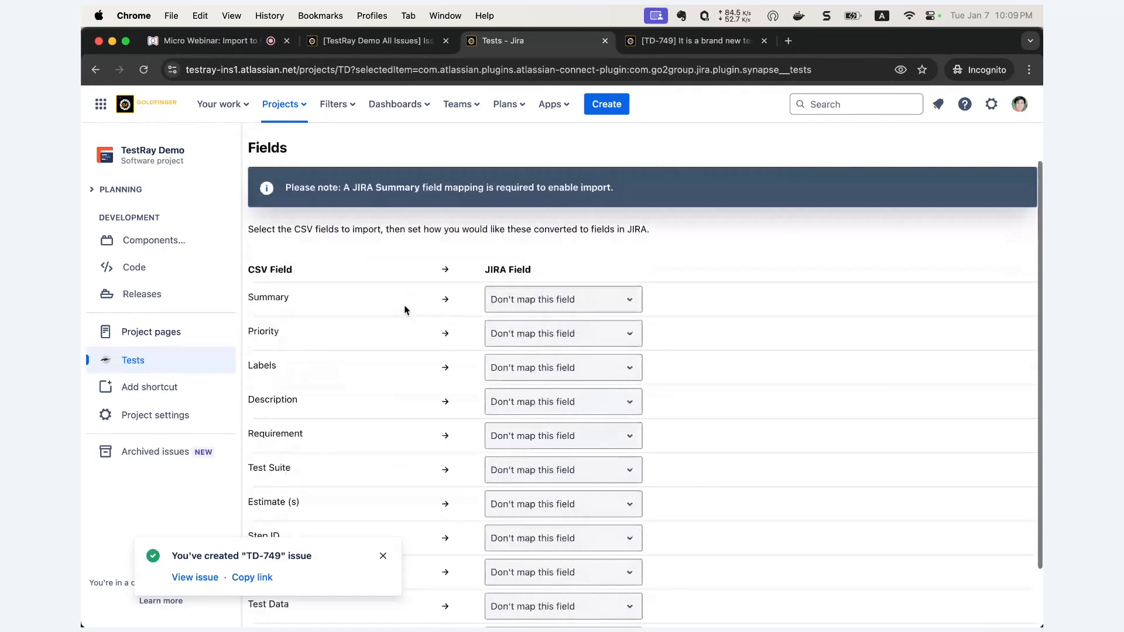
scroll(404, 309, "down", 1)
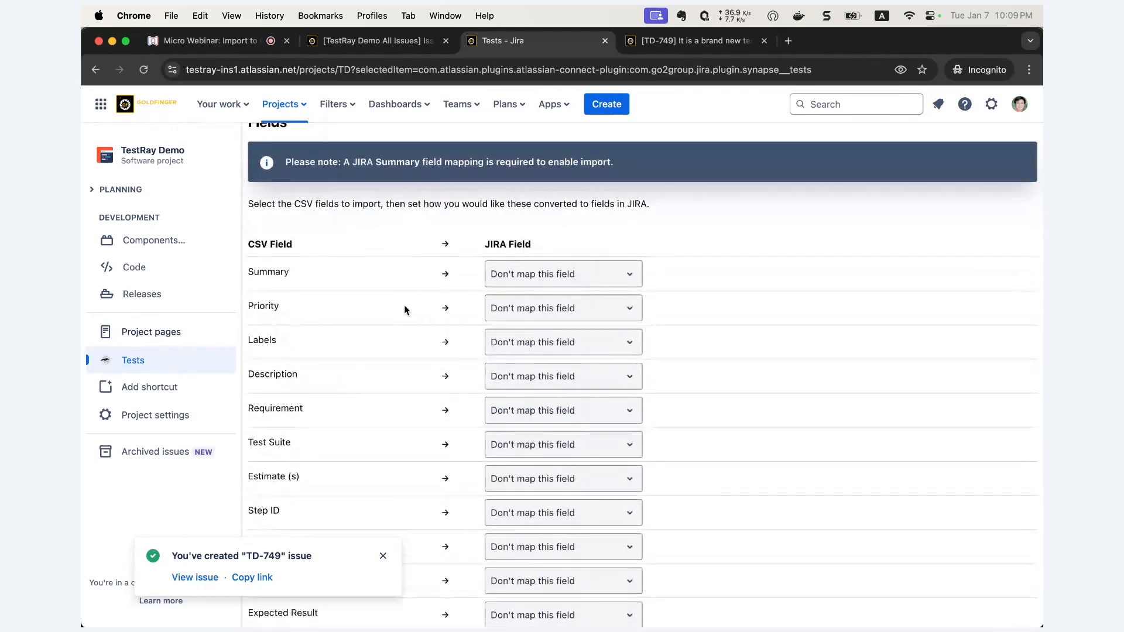
scroll(404, 311, "up", 1)
scroll(404, 310, "up", 1)
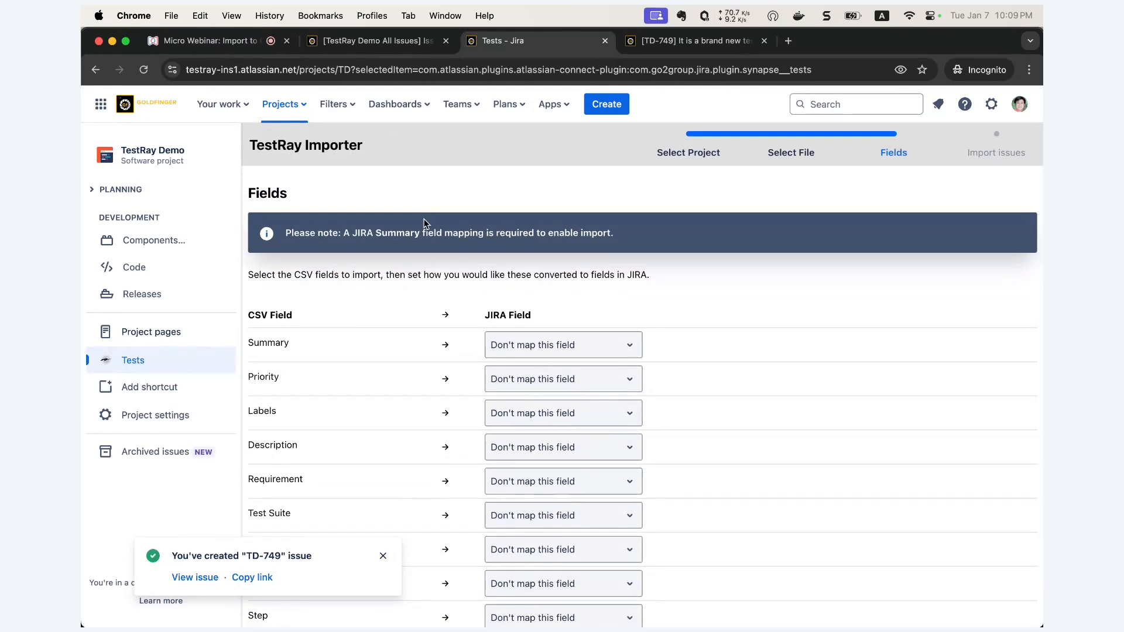
scroll(408, 310, "down", 1)
- Map the CSV Summary and Priority columns to Jira's Summary and Priority fields
left_click(558, 313)
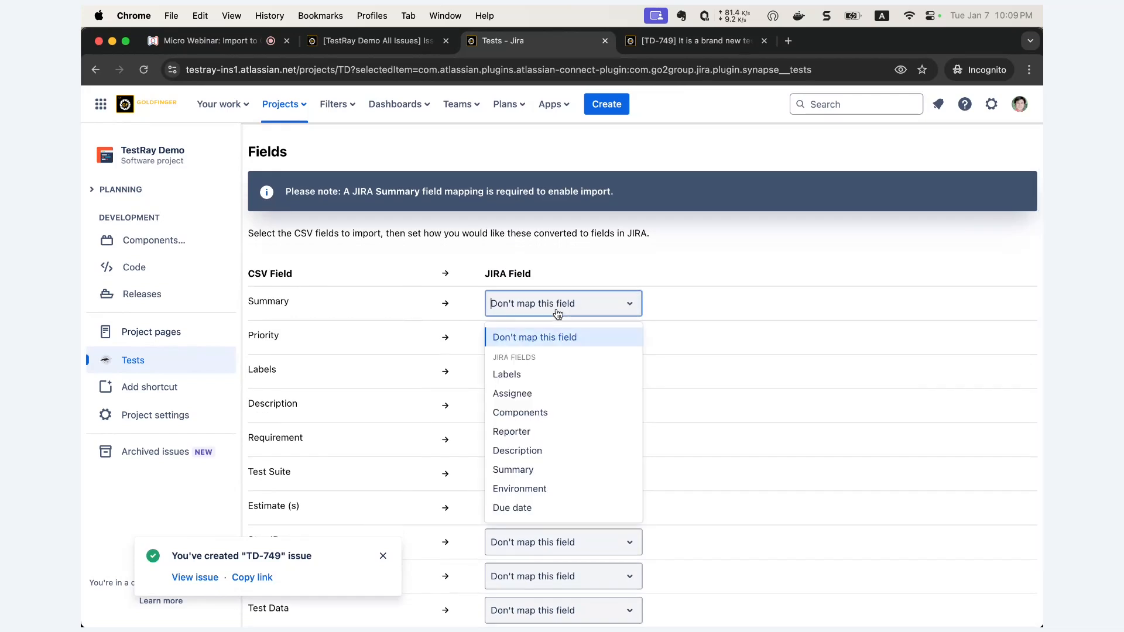
type("Summary")
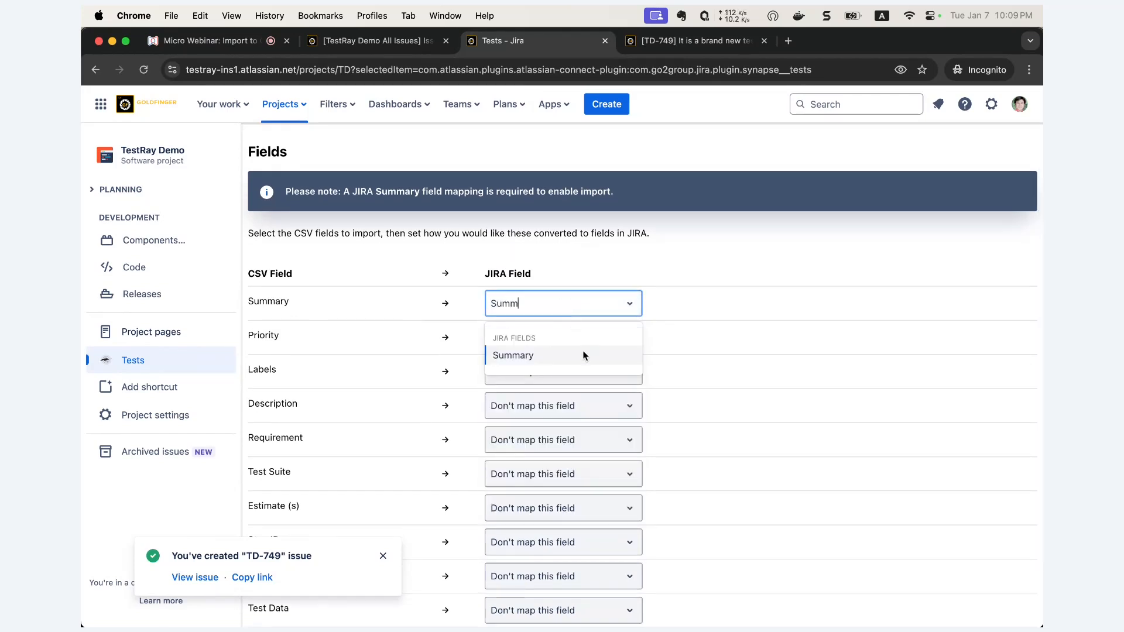
left_click(585, 354)
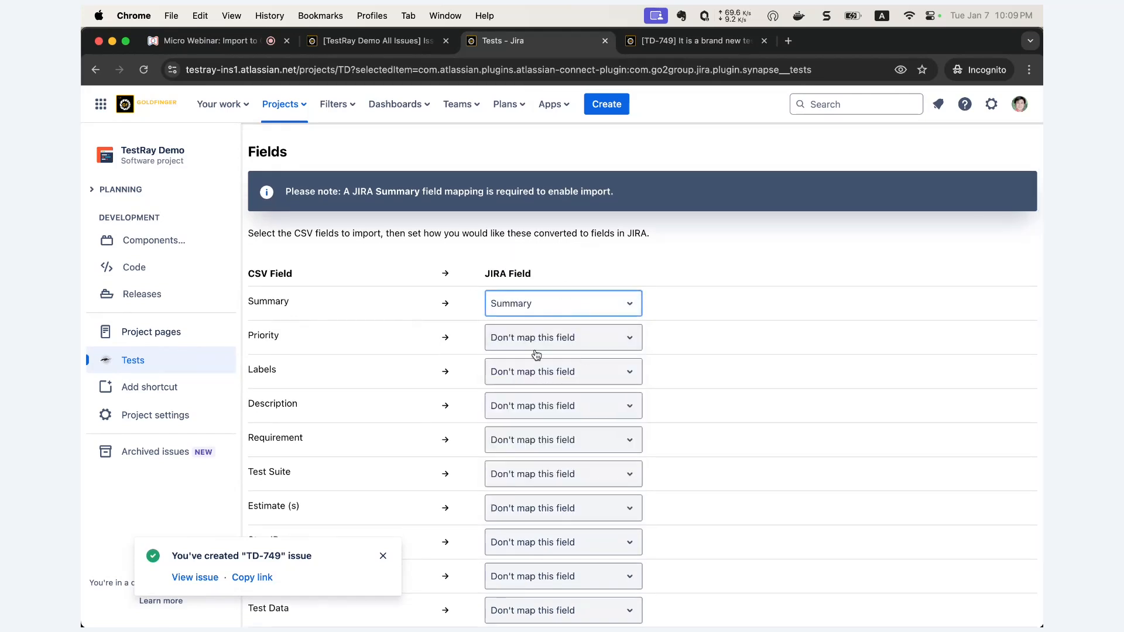
left_click(530, 338)
type("pri")
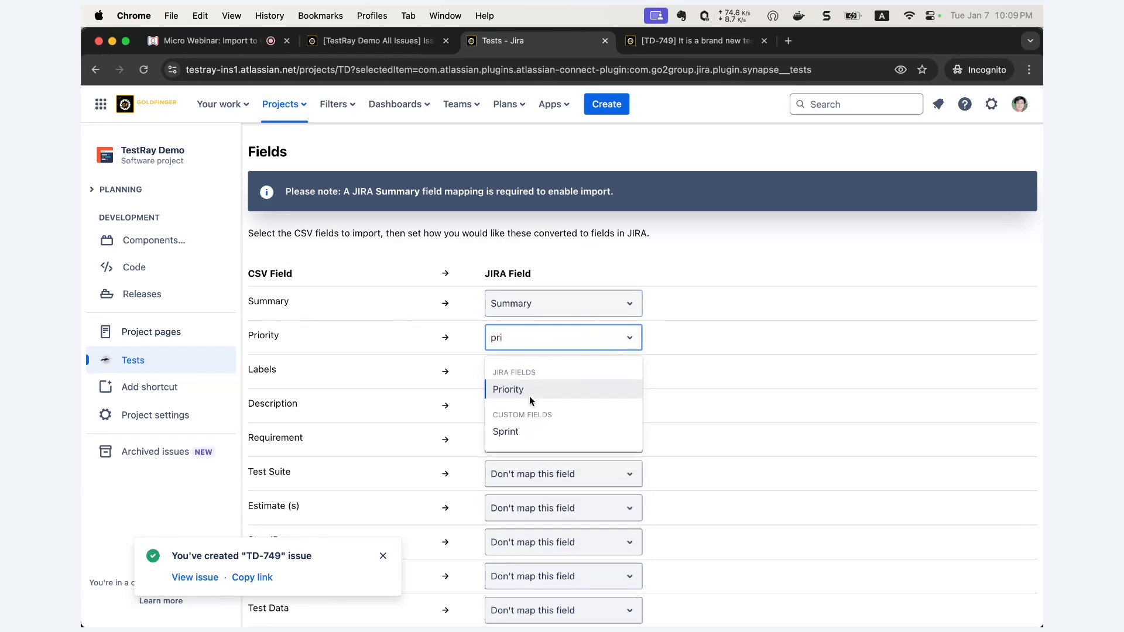
left_click(529, 390)
- Map the CSV Labels and Description columns to Jira's Labels and Description fields
left_click(535, 377)
type("labe")
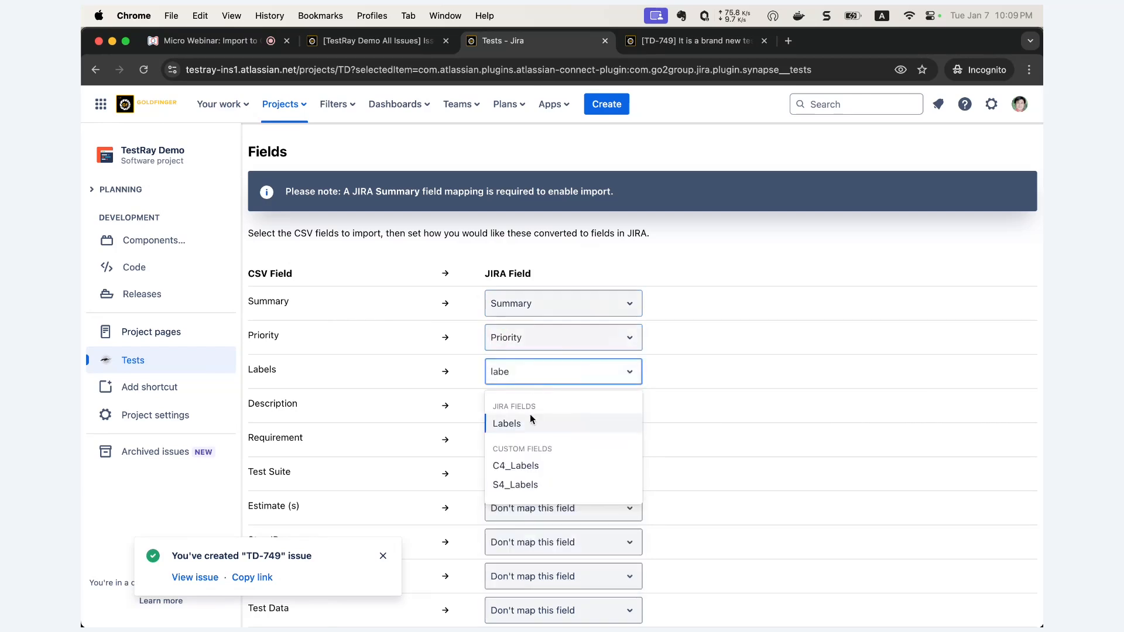
left_click(531, 417)
left_click(556, 408)
type("des")
left_click(527, 456)
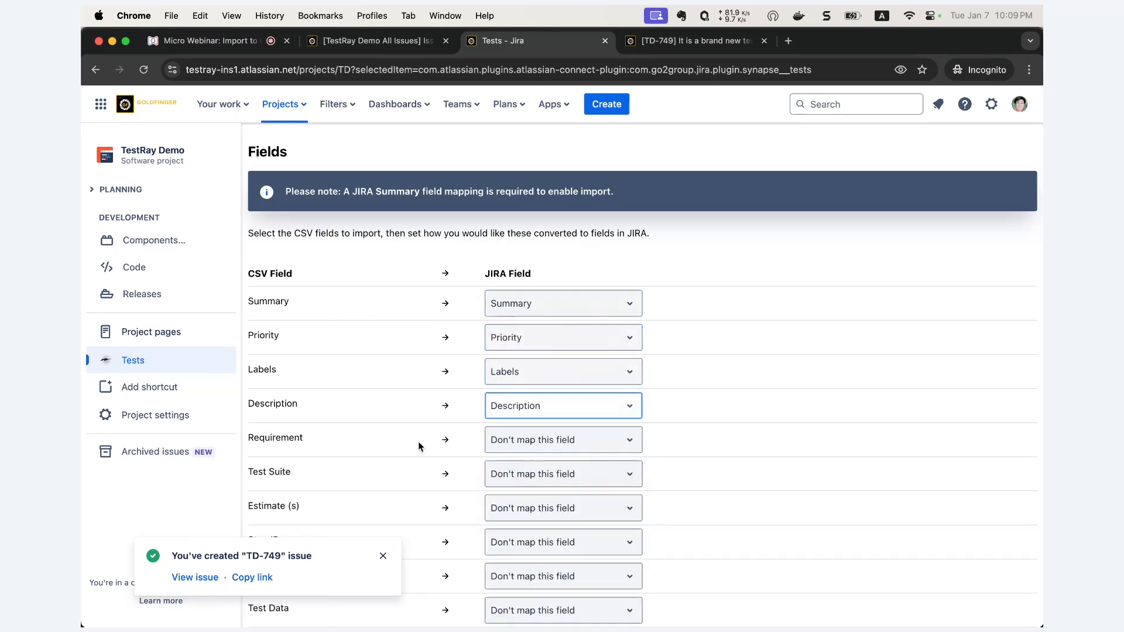
scroll(418, 442, "down", 2)
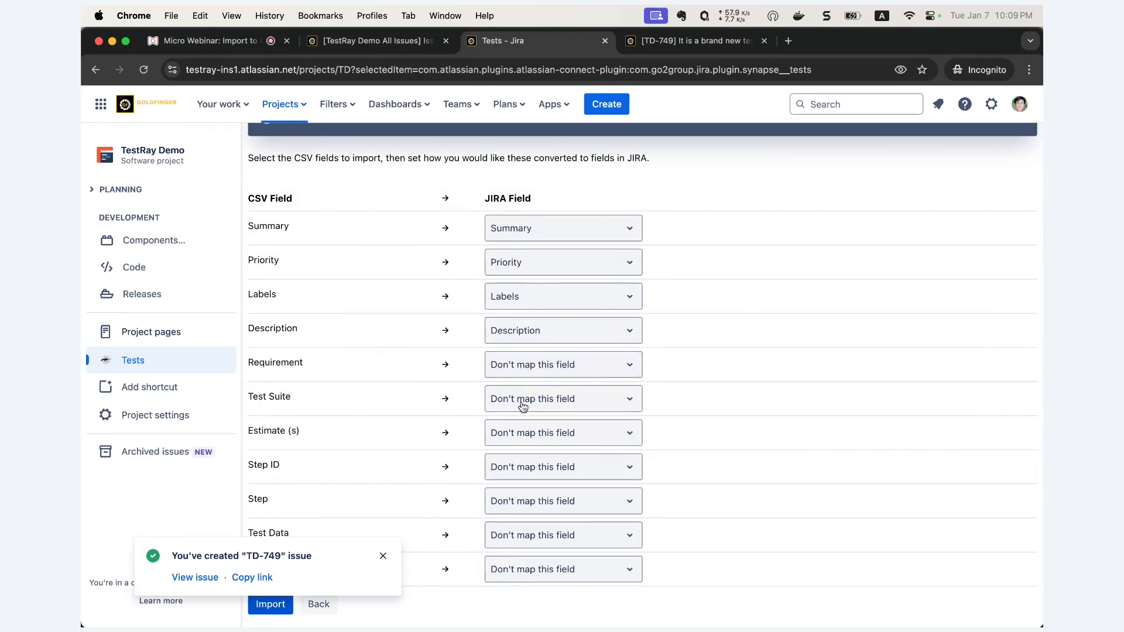
- Map the Test Suite and Estimate (s) columns to the Test Suite and Estimate fields
left_click(547, 406)
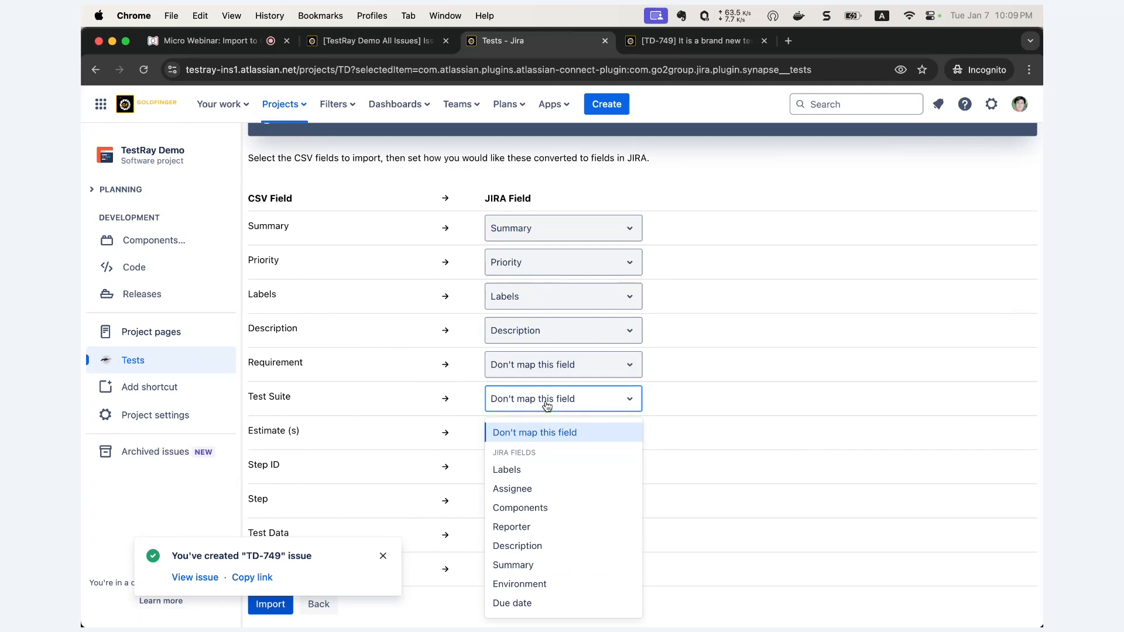
type("test")
left_click(518, 448)
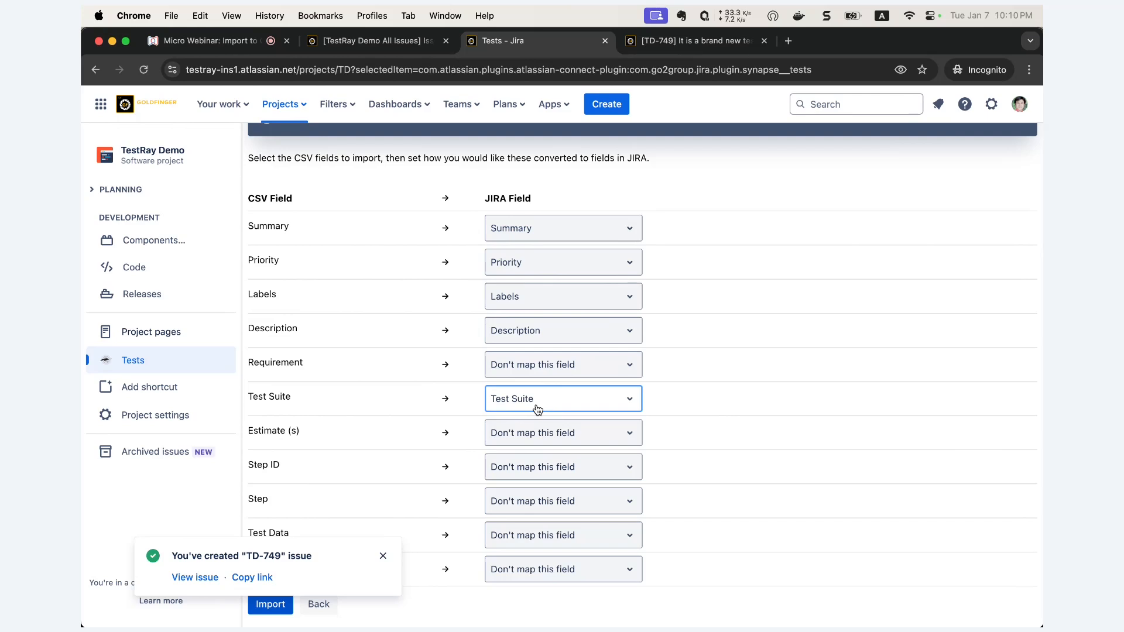
left_click(270, 395)
left_click_drag(270, 395, 492, 404)
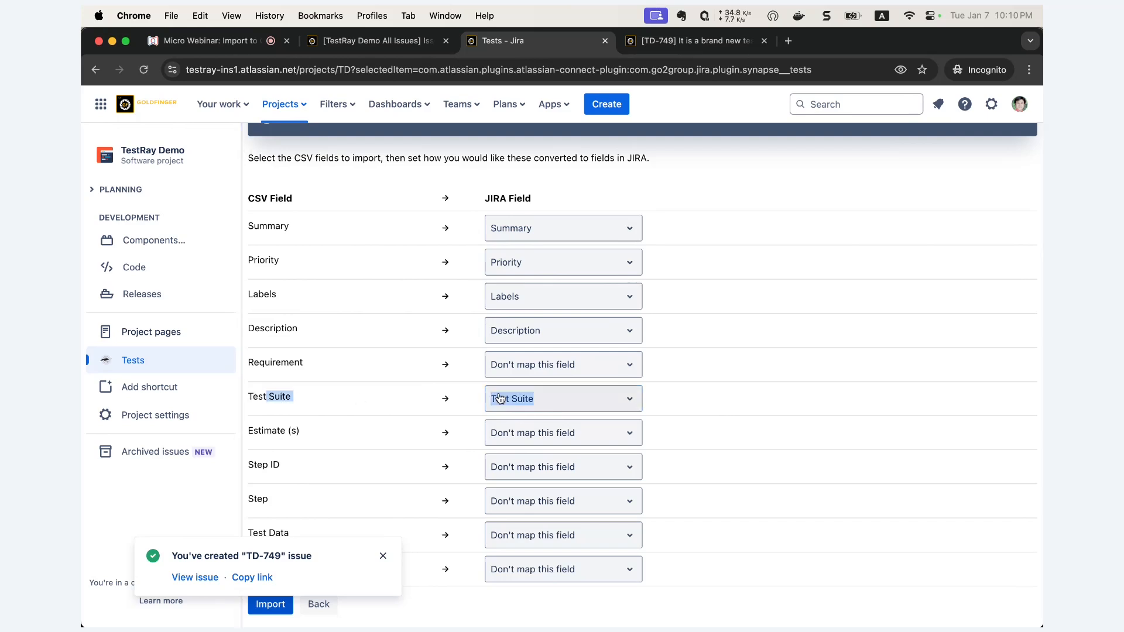
left_click(499, 438)
type("es")
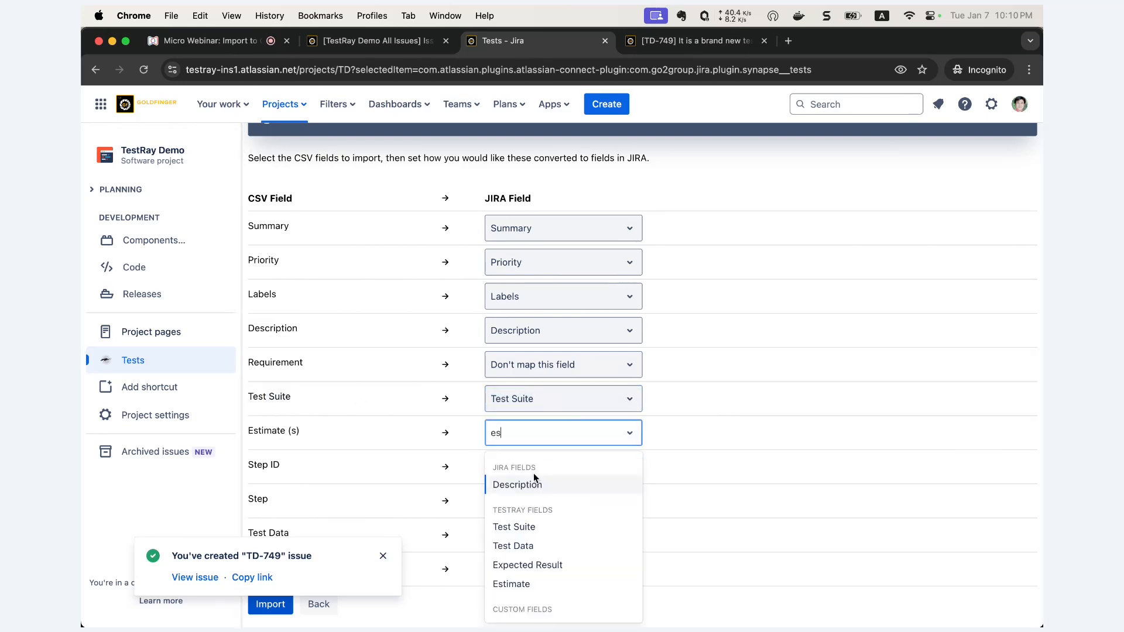
left_click(530, 585)
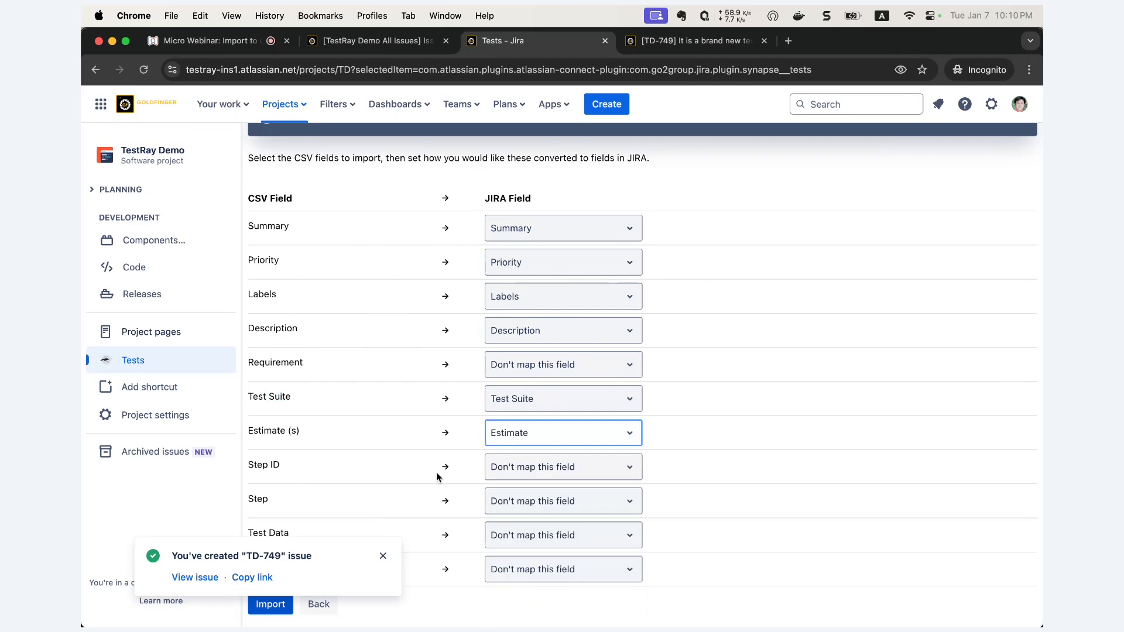
- Map the Step ID and Step columns to the Step ID and Step fields
left_click(515, 466)
type("ste")
left_click(529, 521)
left_click(534, 501)
type("ste")
left_click(530, 572)
- Map Test Data and Expected Result to their fields and dismiss the TD-749 notice
left_click(533, 535)
type("test")
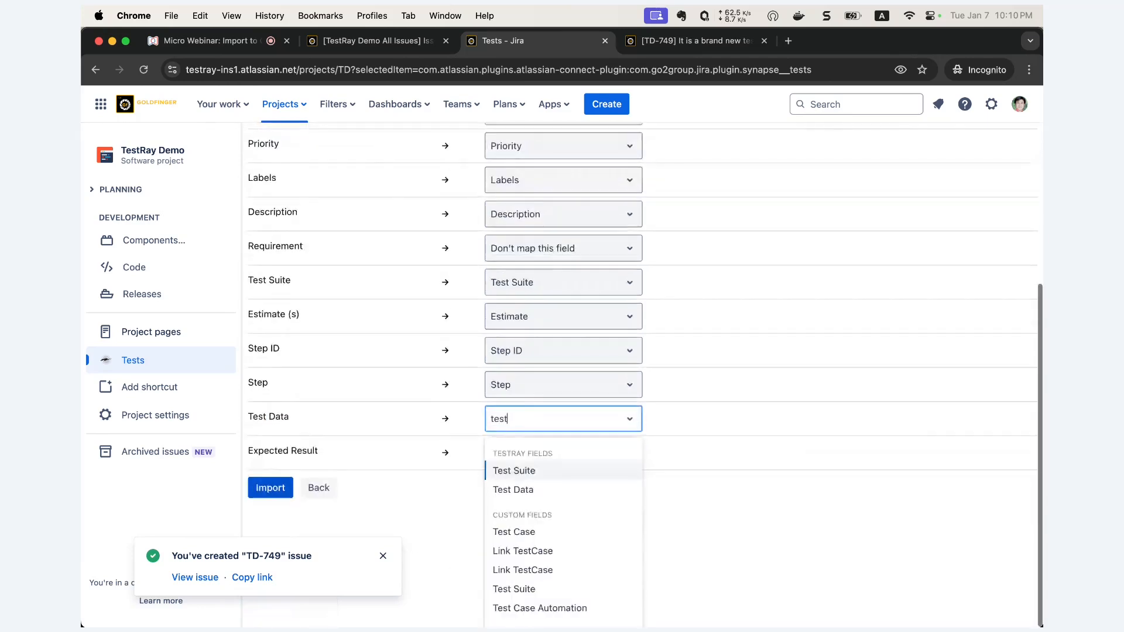
left_click(530, 492)
left_click(537, 568)
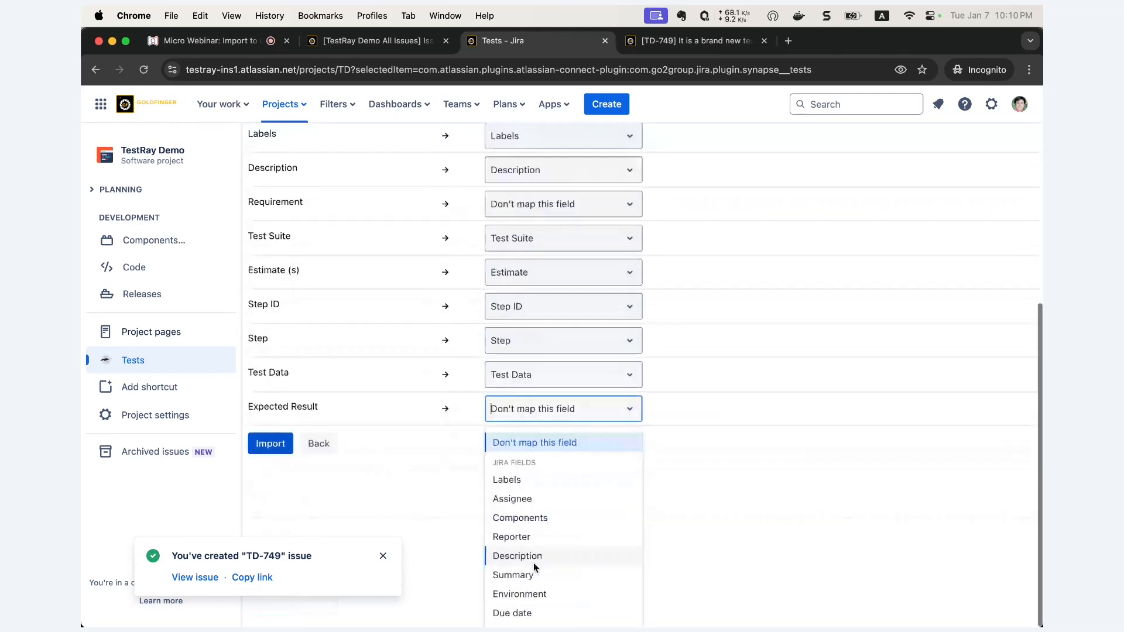
type("ex")
left_click(547, 461)
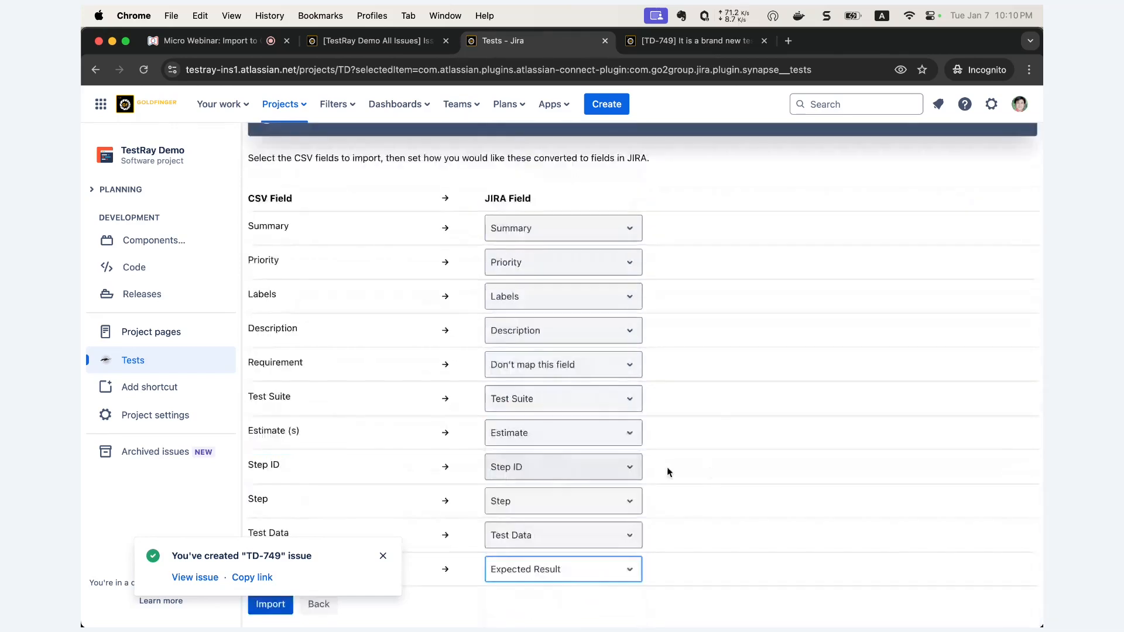
left_click(383, 556)
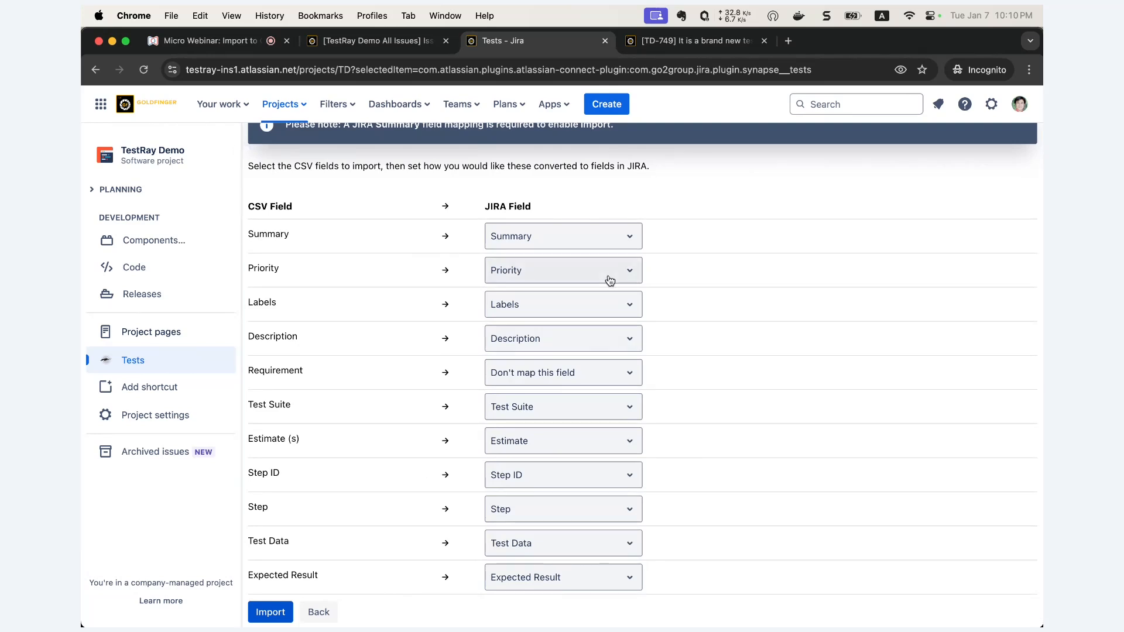
- Import the 3 mapped test cases, then return to the test suites overview
left_click(271, 619)
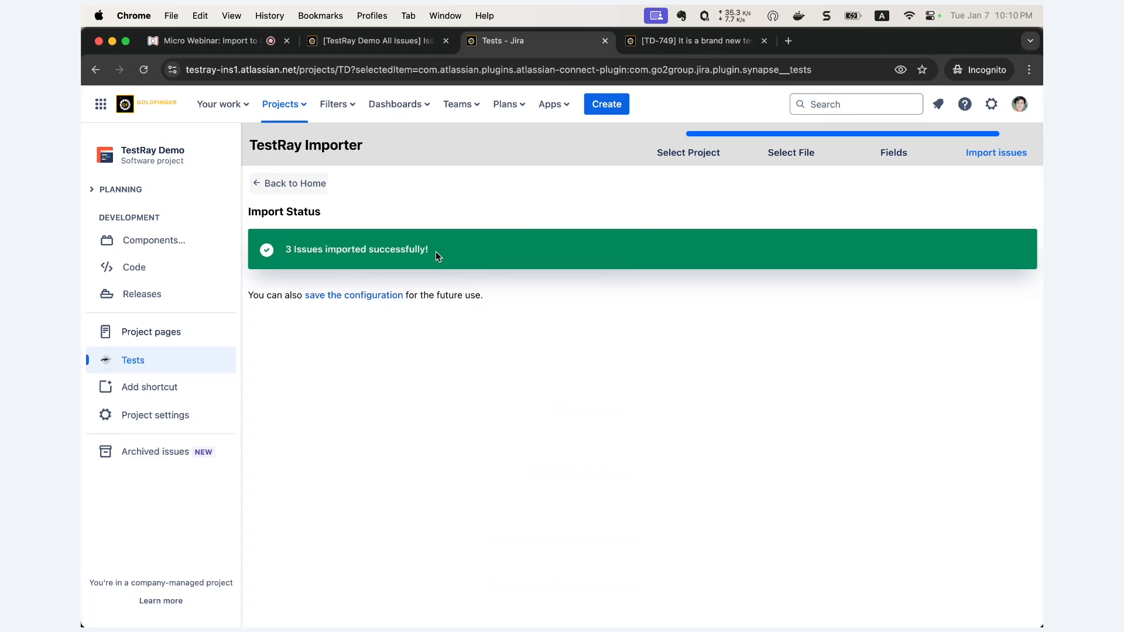
left_click(302, 183)
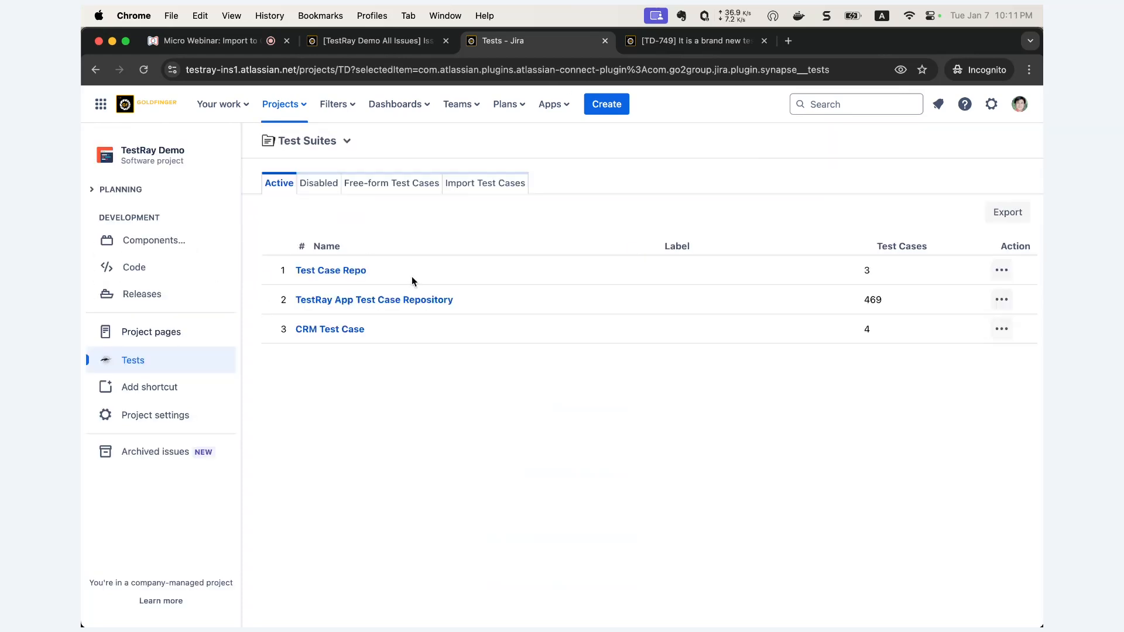
- Open the Test Case Repo suite to show TD-750, TD-751 and TD-752
left_click_drag(390, 273, 319, 272)
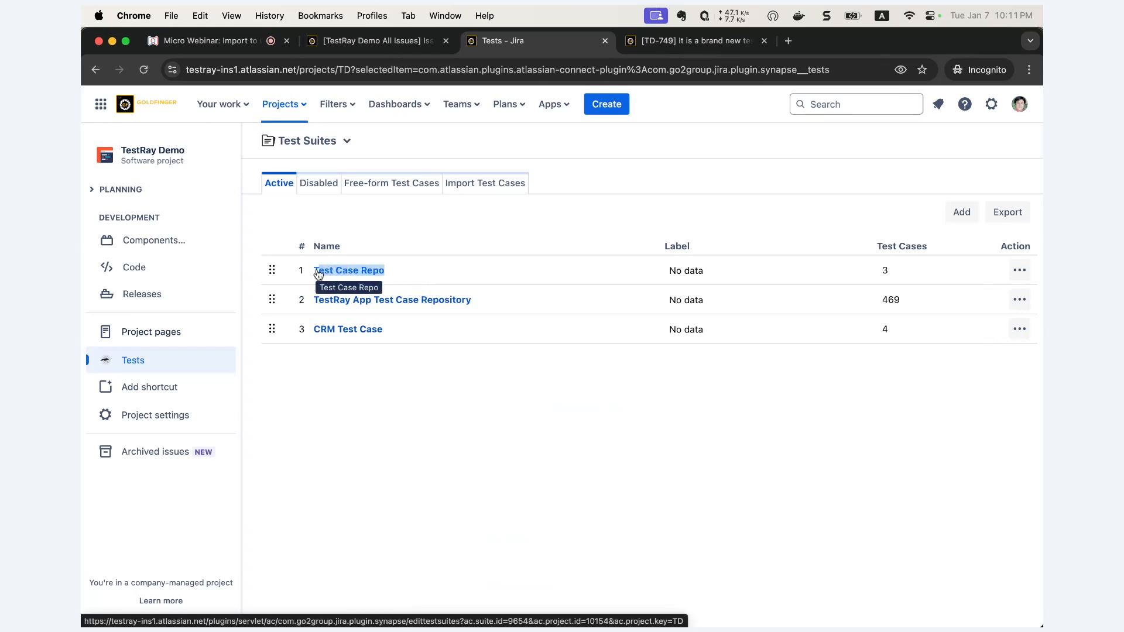
left_click_drag(891, 274, 878, 274)
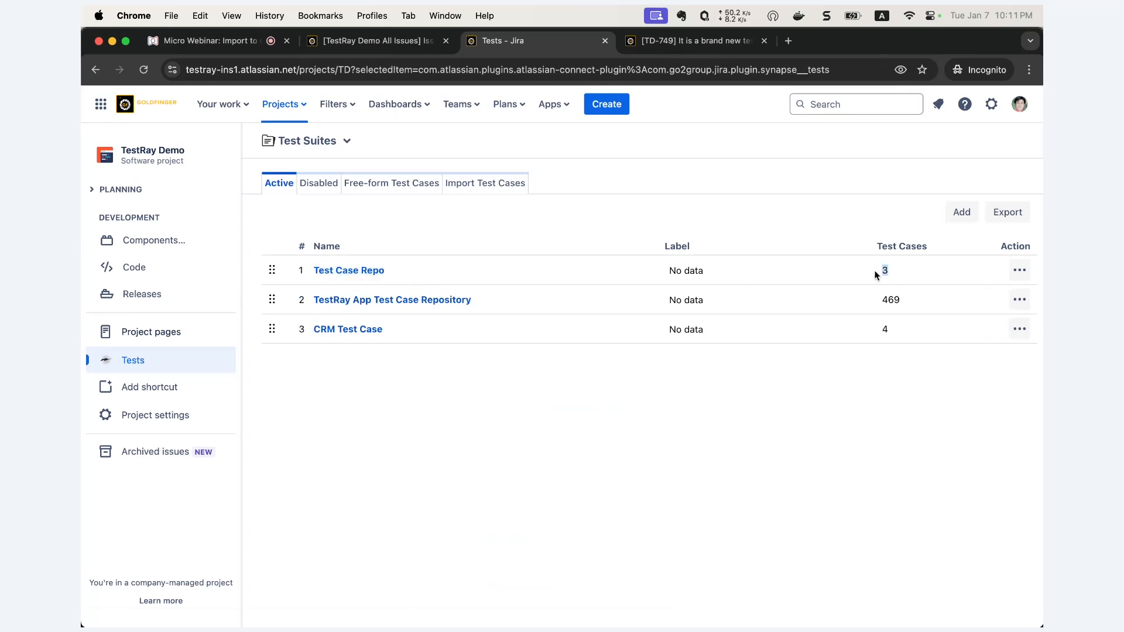
left_click(370, 271)
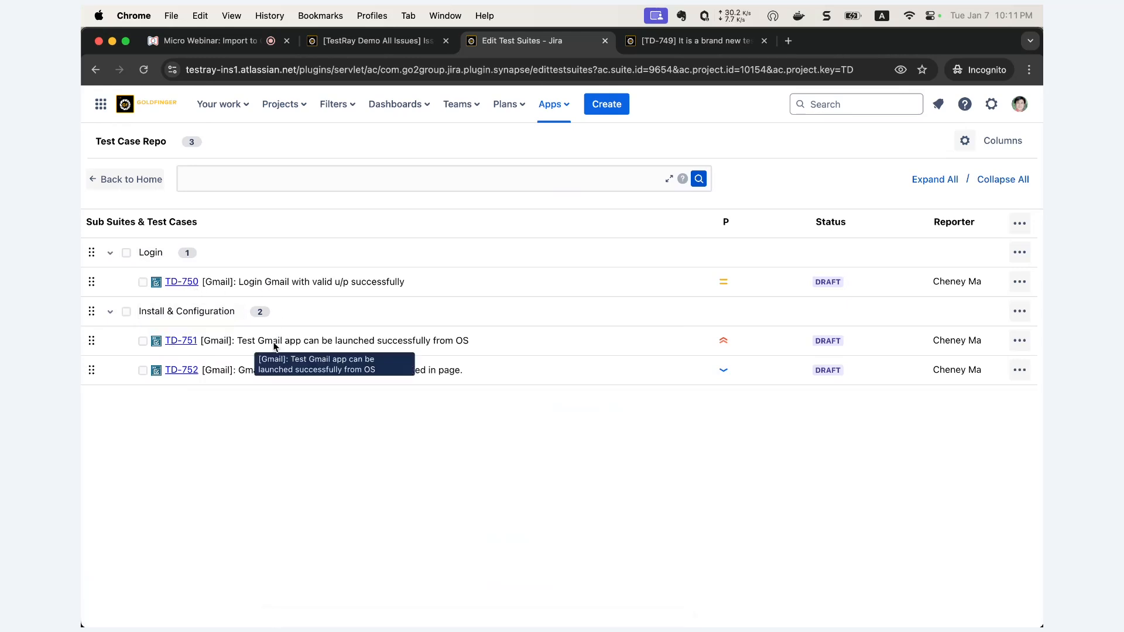
left_click(182, 344)
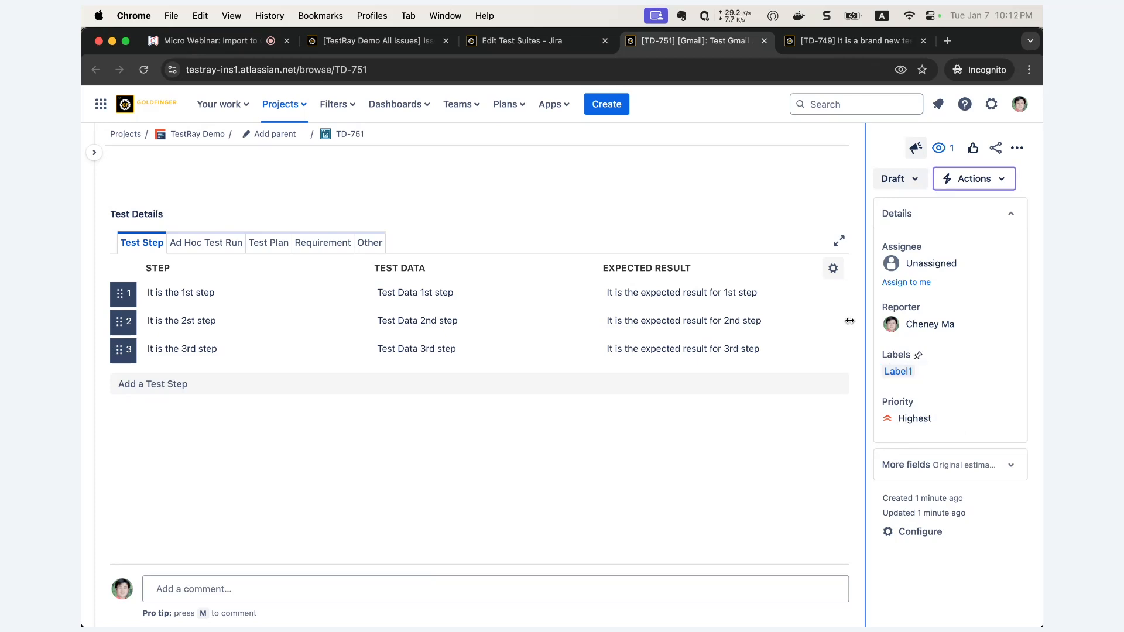
left_click(531, 46)
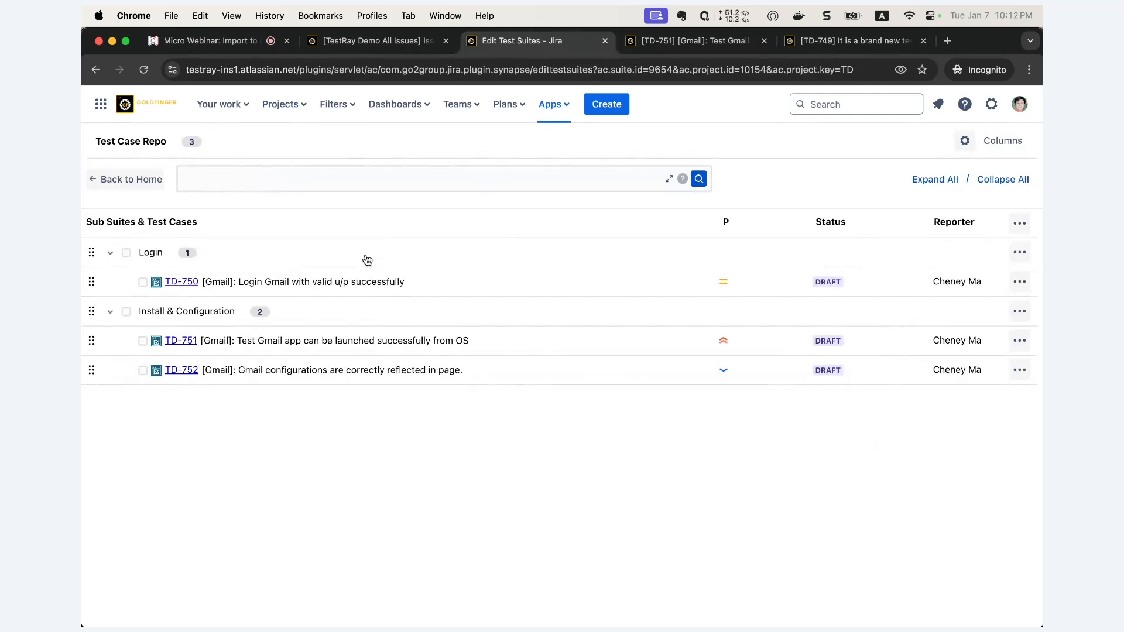
- Open WB - Gmail Test Case Respository_3TCs_2_Update.csv from the Import TC folder in Excel
mouse_move(103, 96)
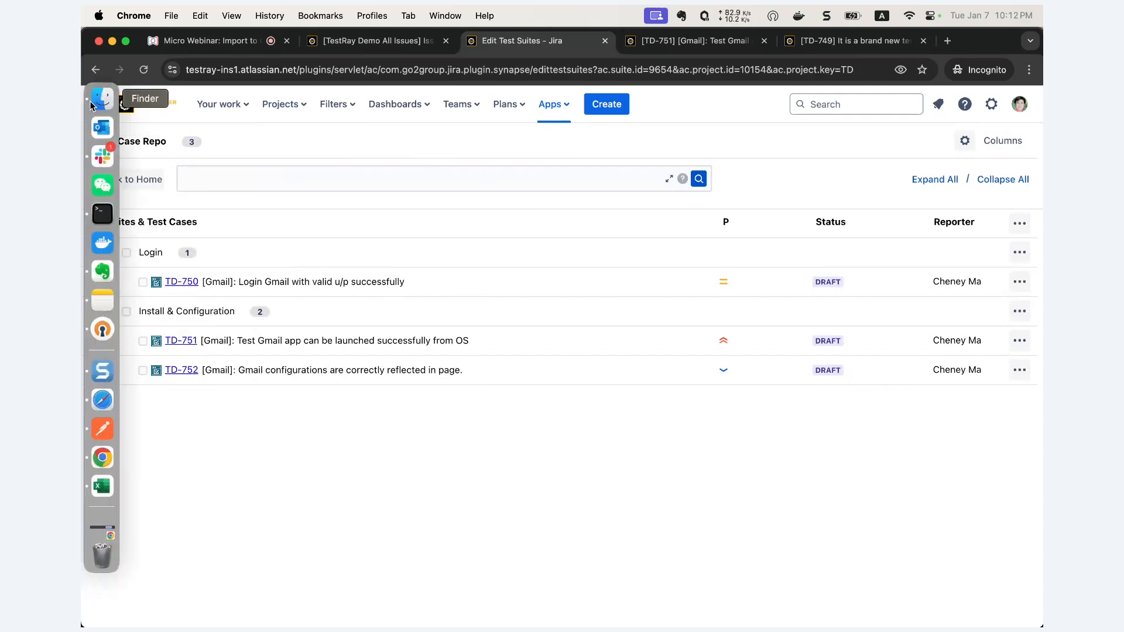
left_click(103, 96)
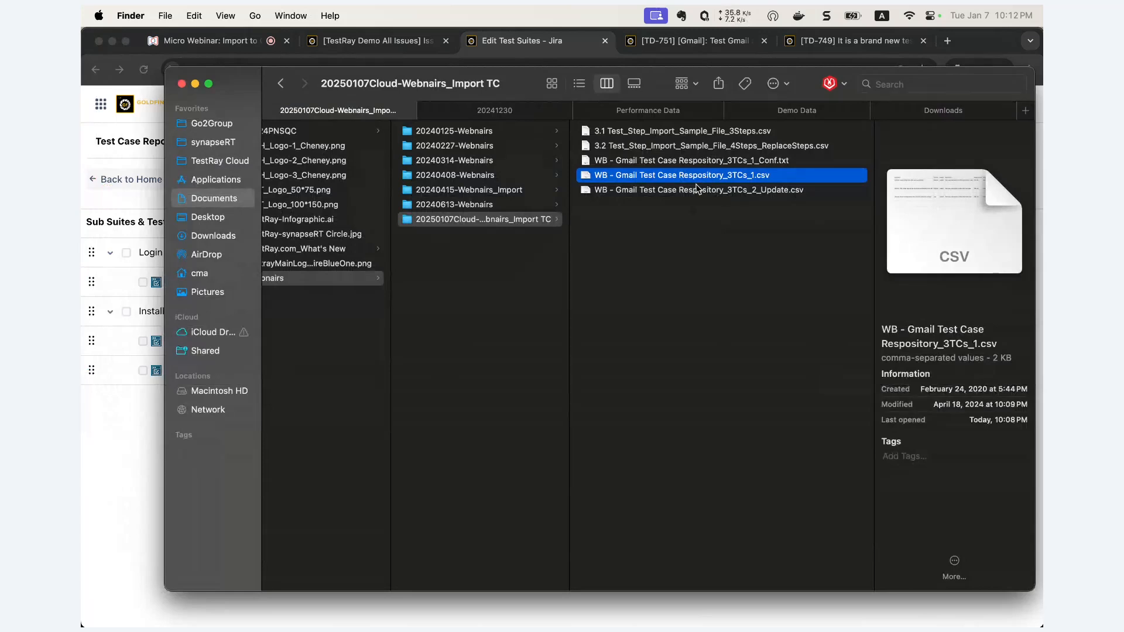
left_click(688, 191)
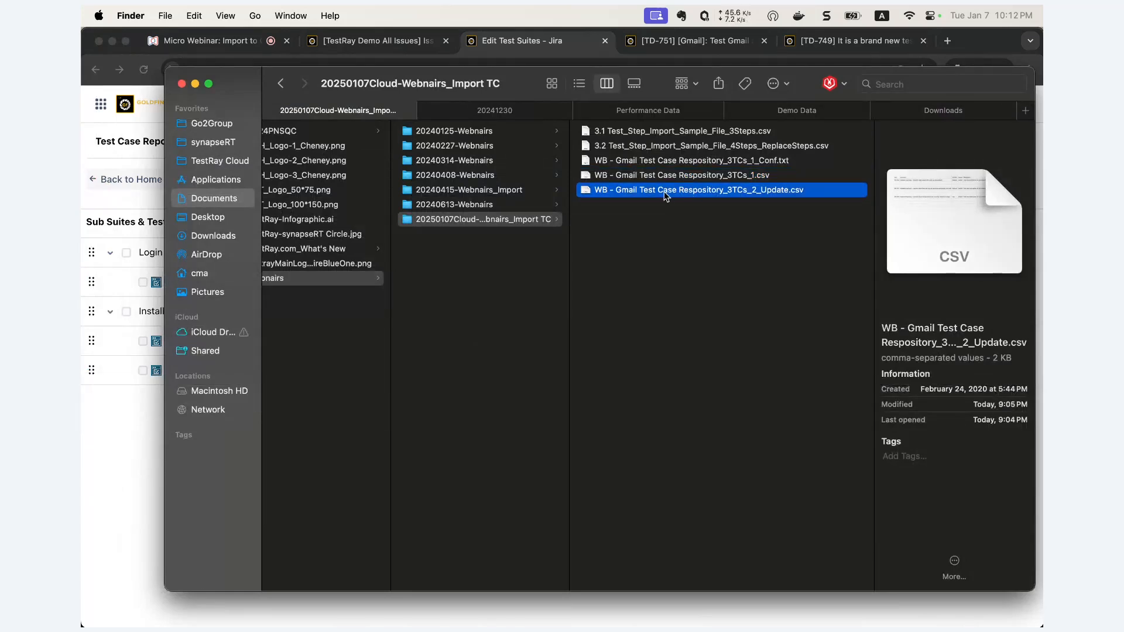
double_click(664, 191)
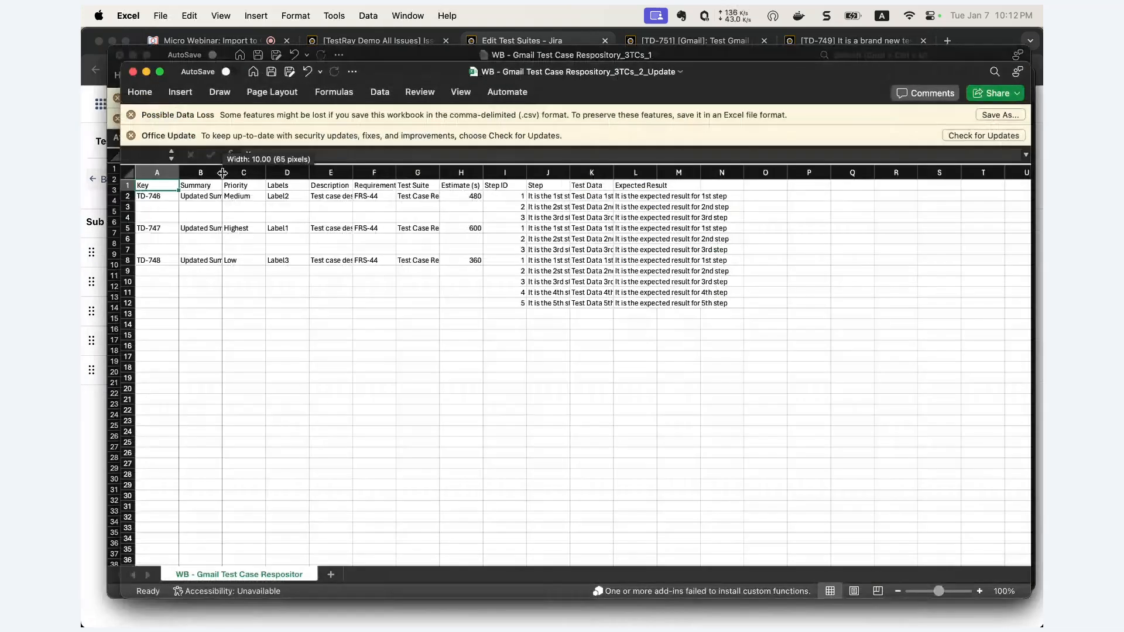
- Widen column B and move the workbook aside to reveal the browser's suite
left_click_drag(222, 172, 296, 174)
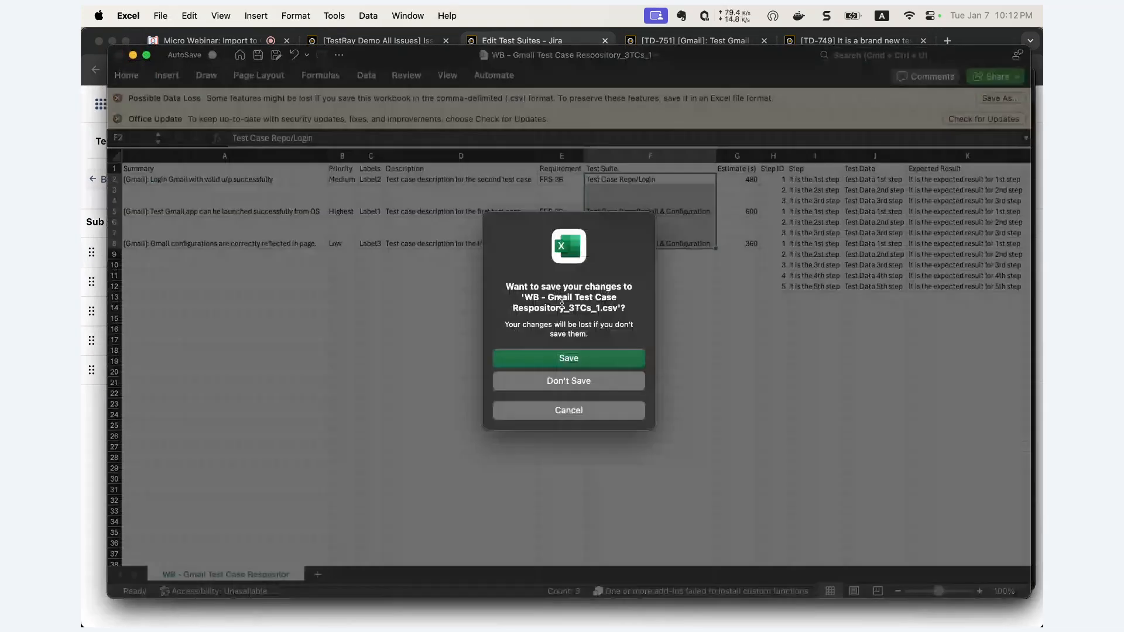
left_click(577, 386)
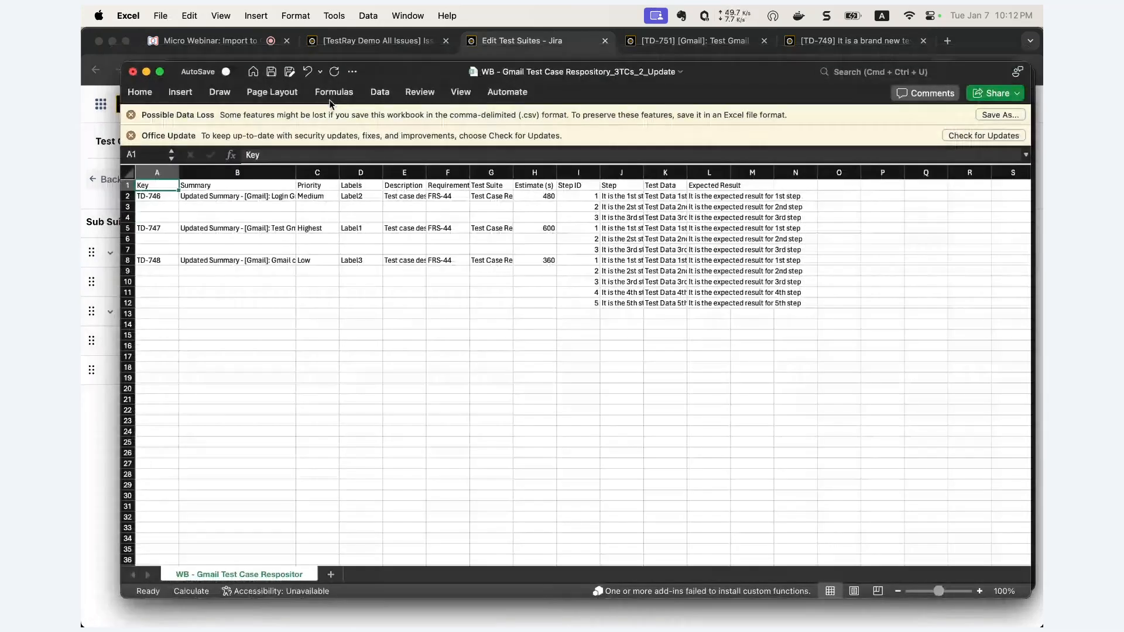
left_click_drag(383, 80, 500, 127)
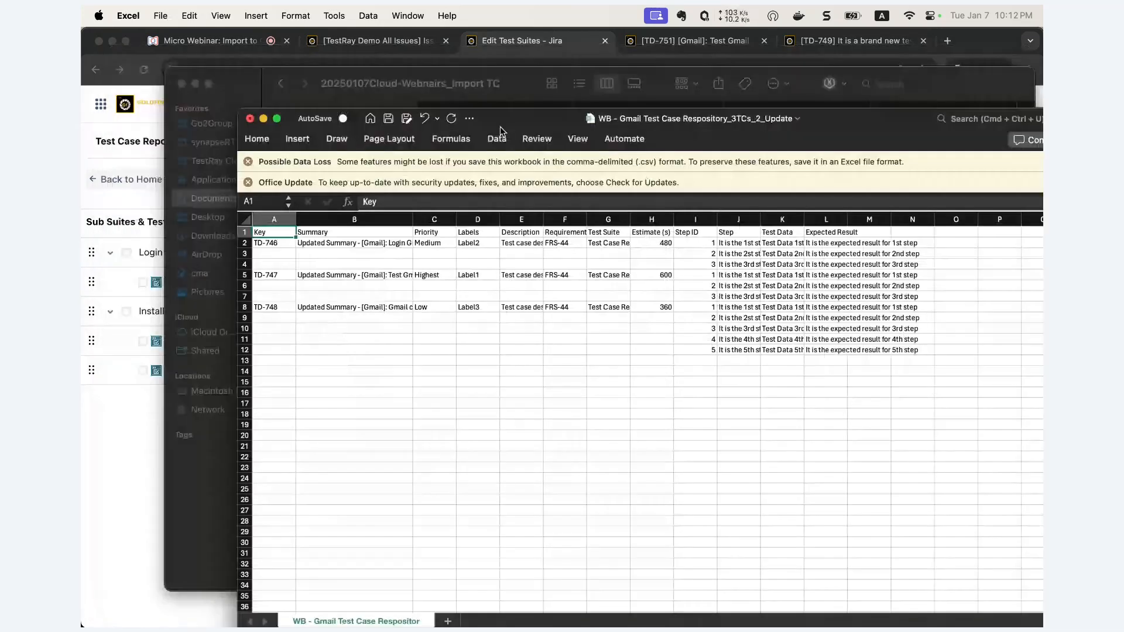
left_click(195, 83)
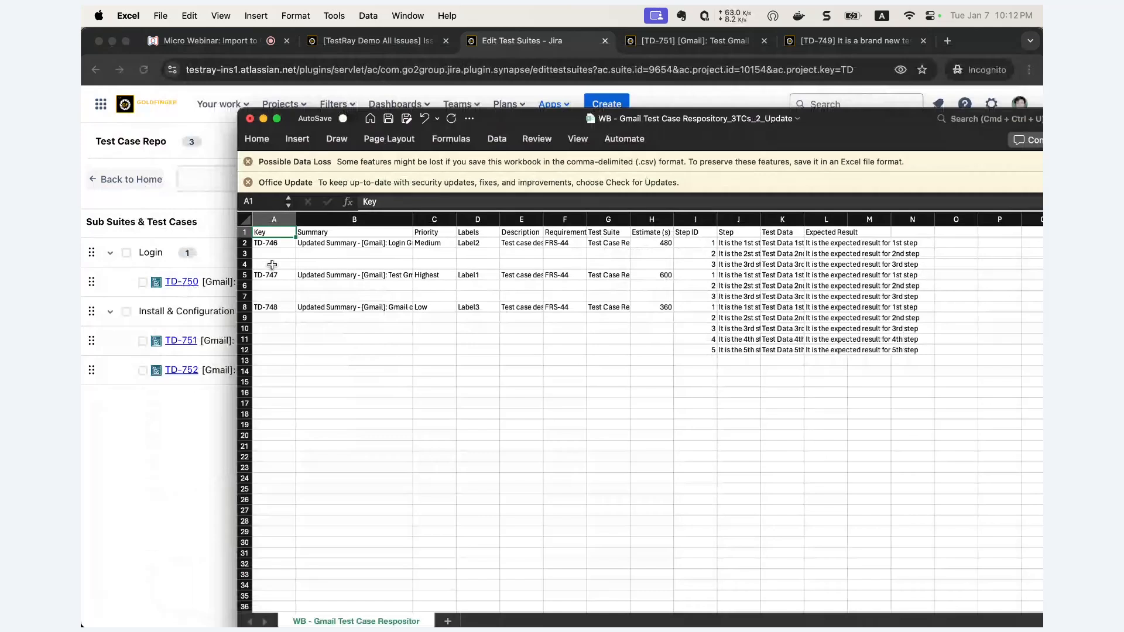
- Change keys in A2, A5 and A8 from TD-746/747/748 to TD-750/751/752
left_click(290, 243)
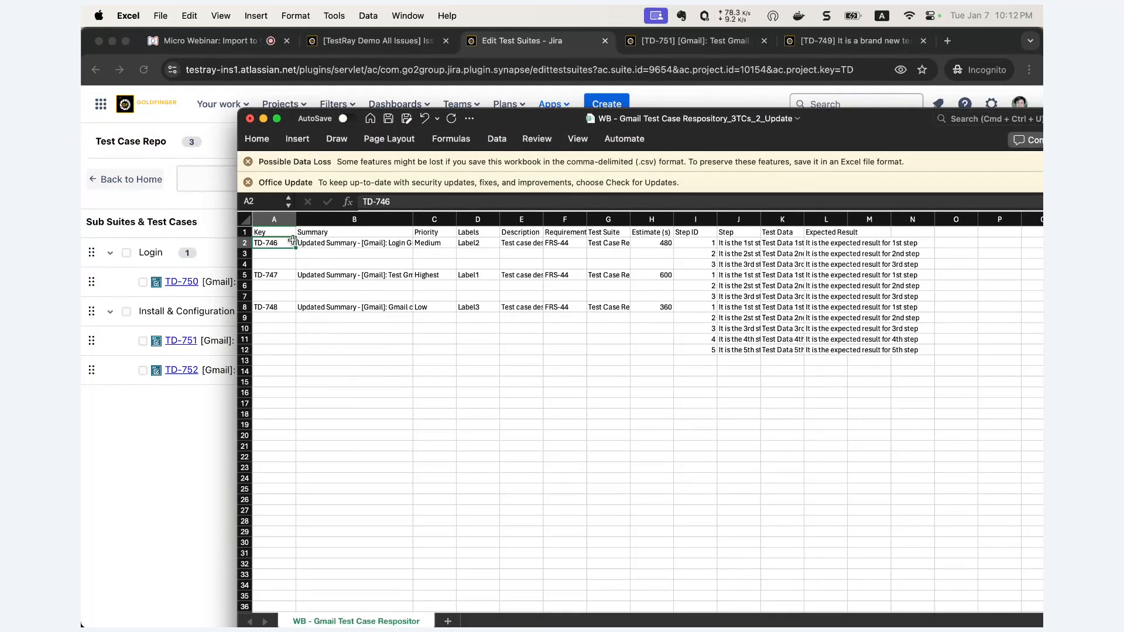
double_click(282, 243)
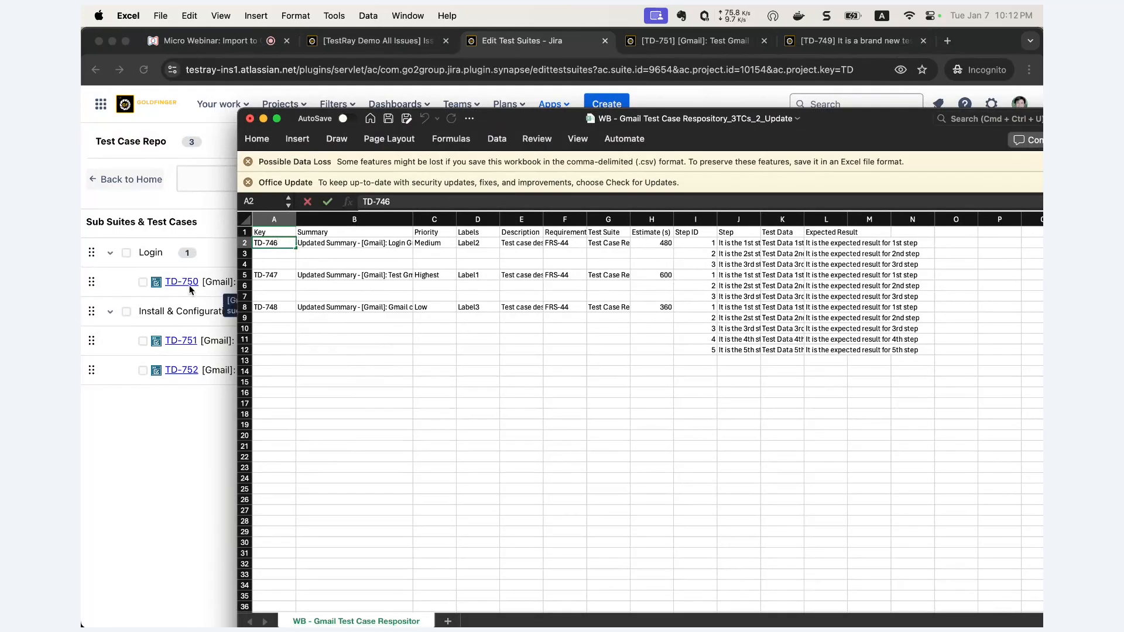
left_click_drag(269, 244, 281, 244)
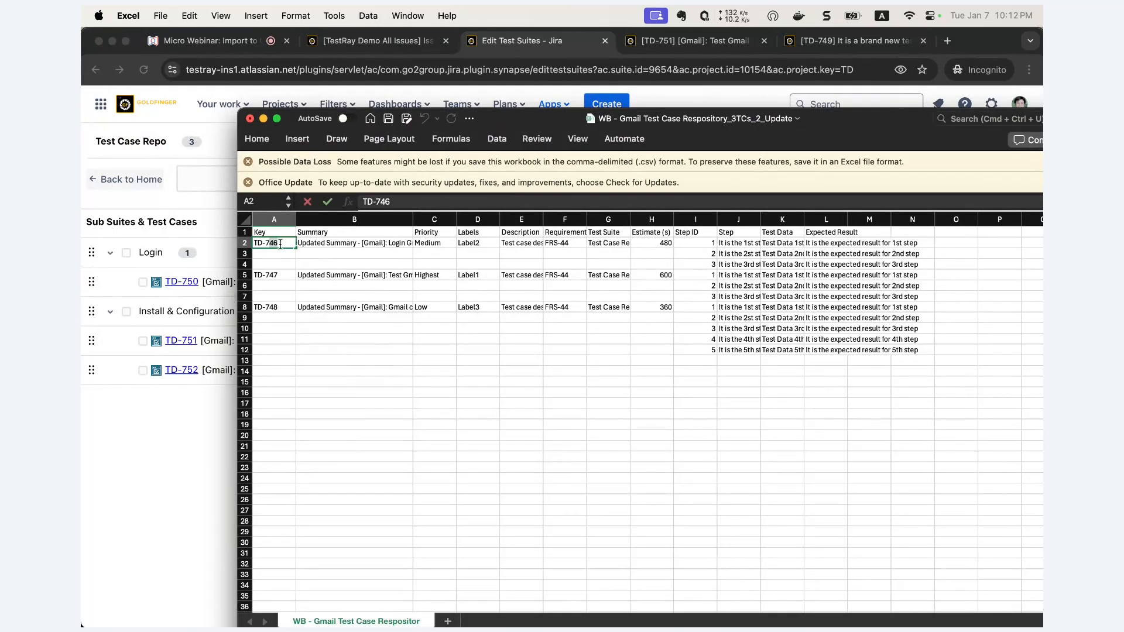
type("50")
double_click(276, 274)
left_click_drag(268, 275, 278, 275)
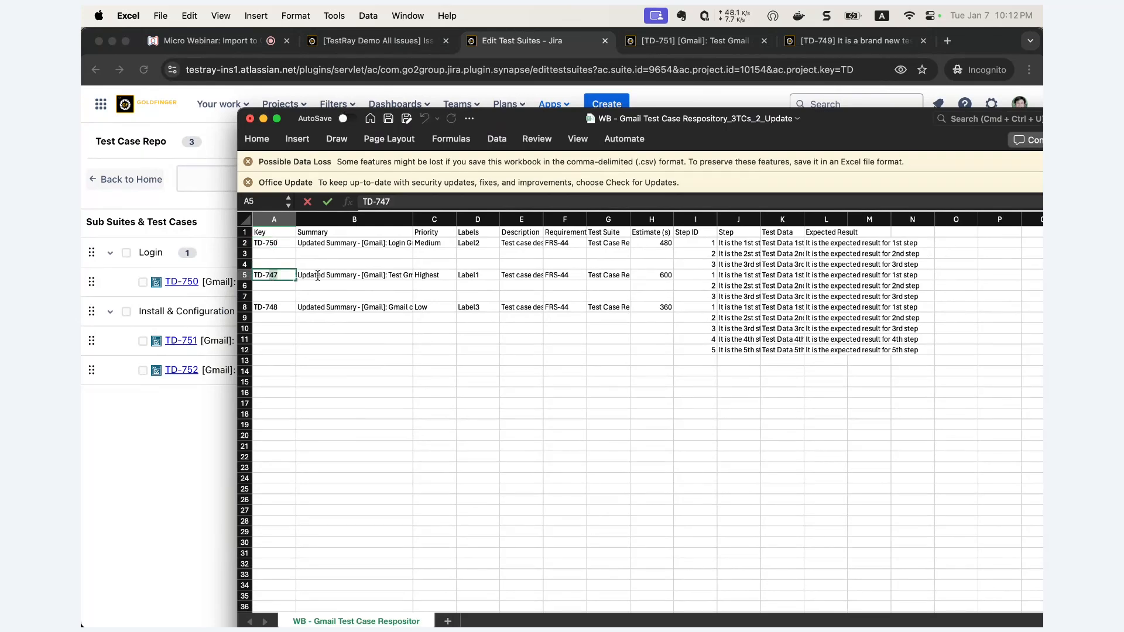
type("51")
double_click(282, 308)
left_click_drag(269, 308, 285, 308)
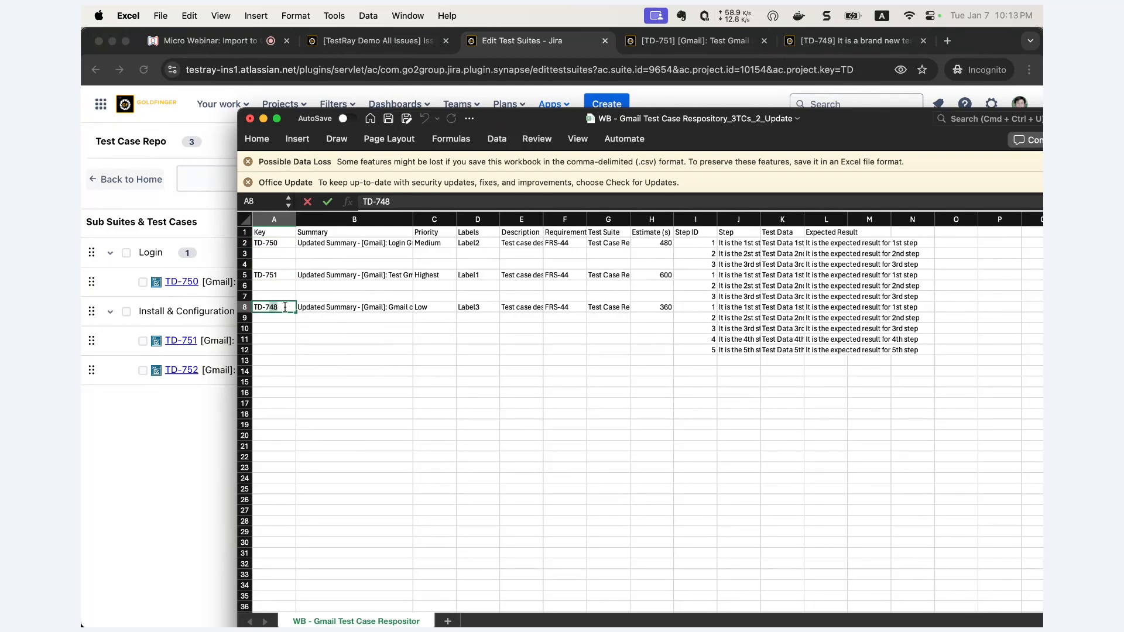
type("52")
left_click(325, 338)
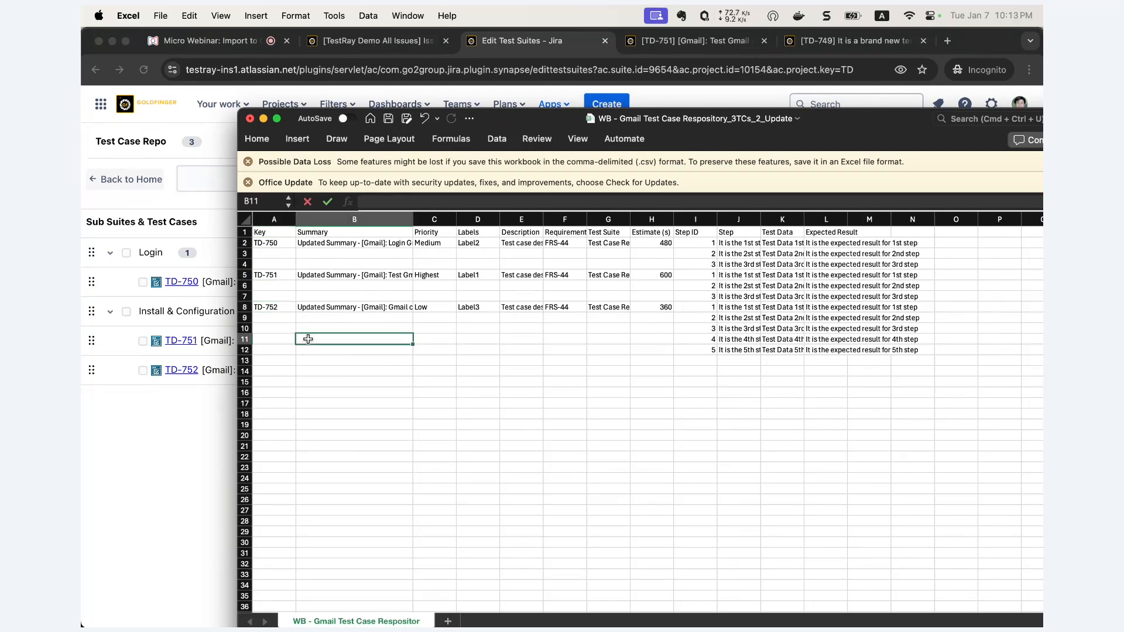
- Widen the Summary column, save the updated CSV, and close the sample workbook without saving
left_click_drag(361, 242, 357, 309)
left_click_drag(413, 220, 446, 220)
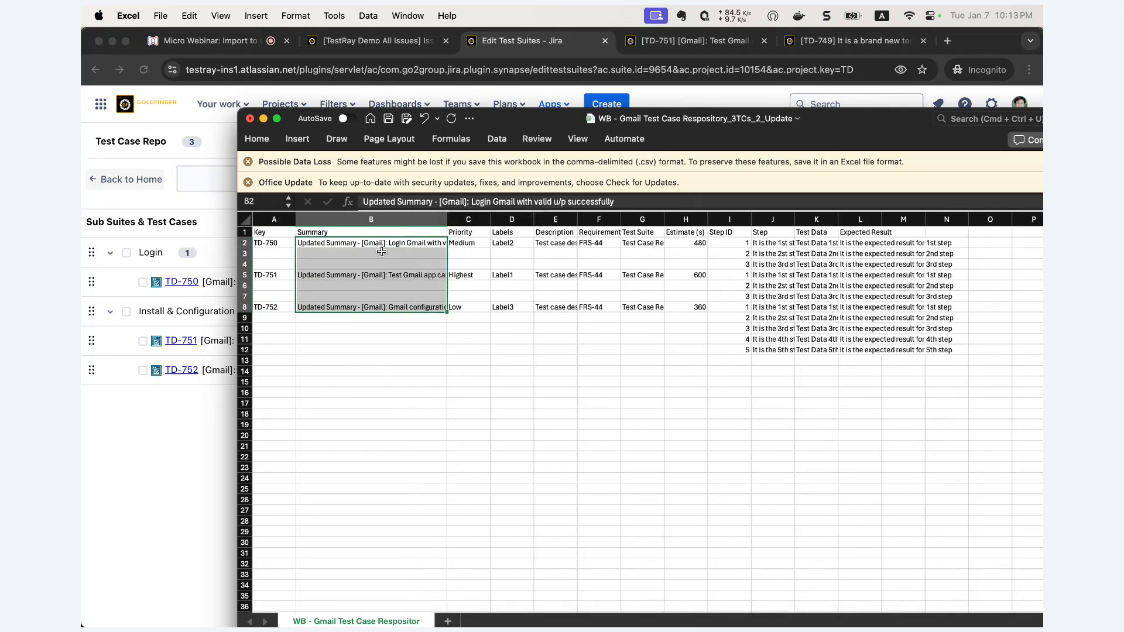
left_click_drag(362, 241, 362, 310)
left_click(250, 119)
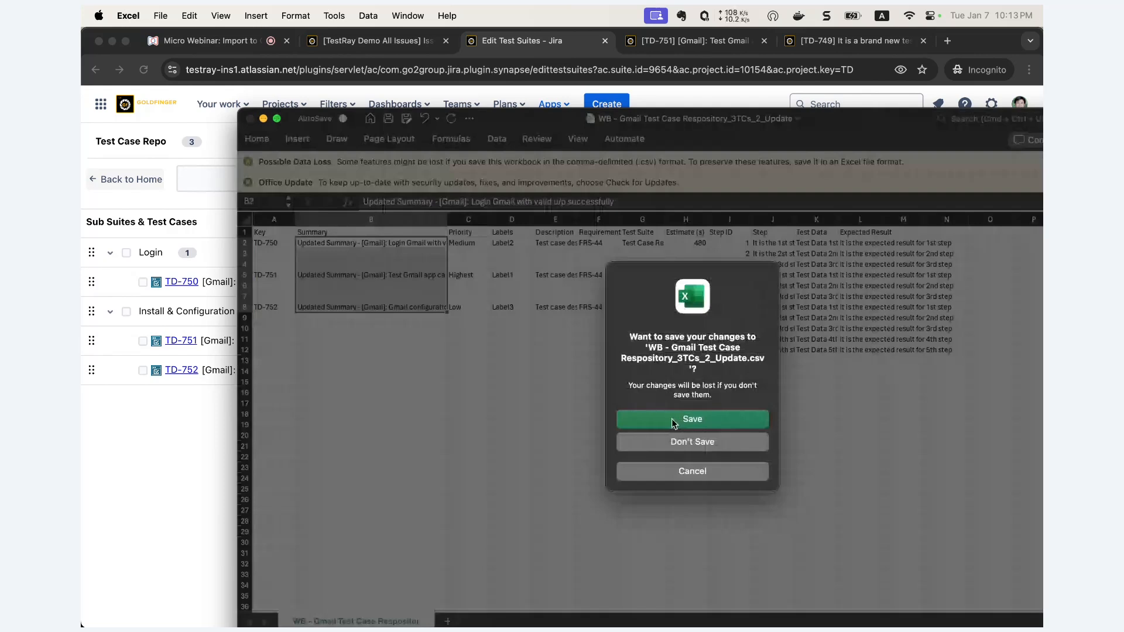
left_click(673, 420)
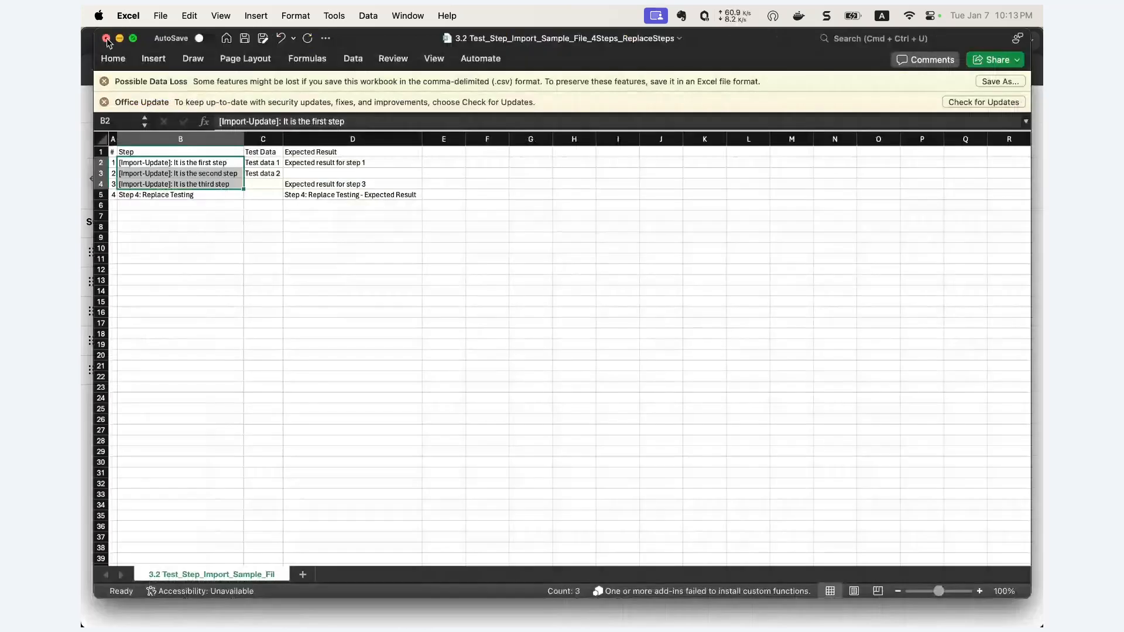
left_click(106, 39)
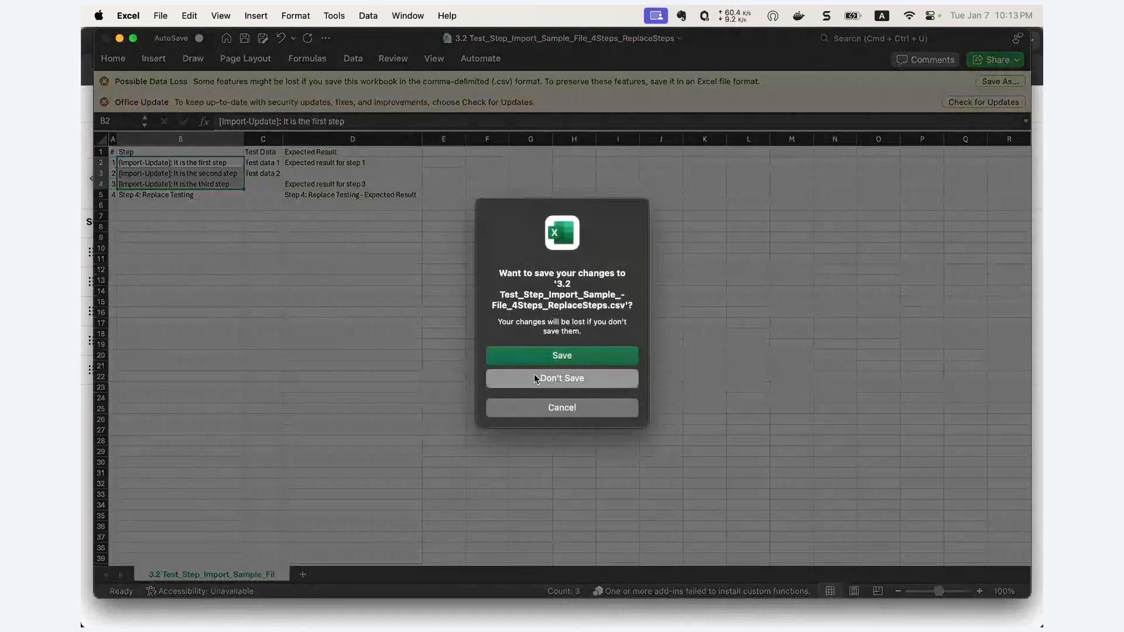
left_click(535, 378)
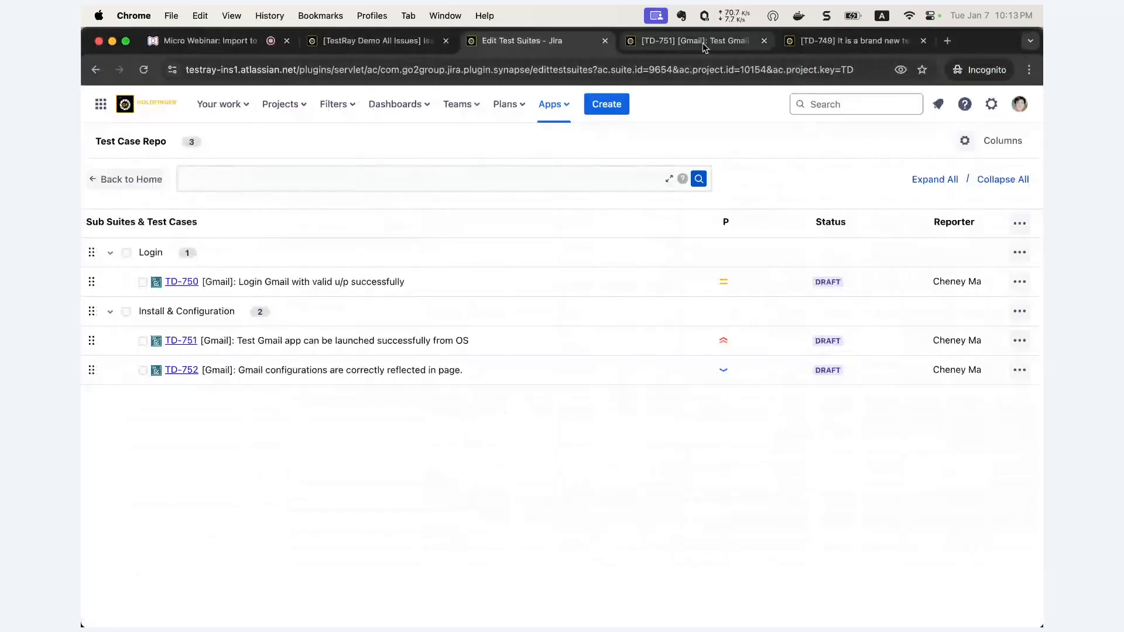
- Navigate from the TD-751 issue back to the project's Test Suites page
left_click(700, 42)
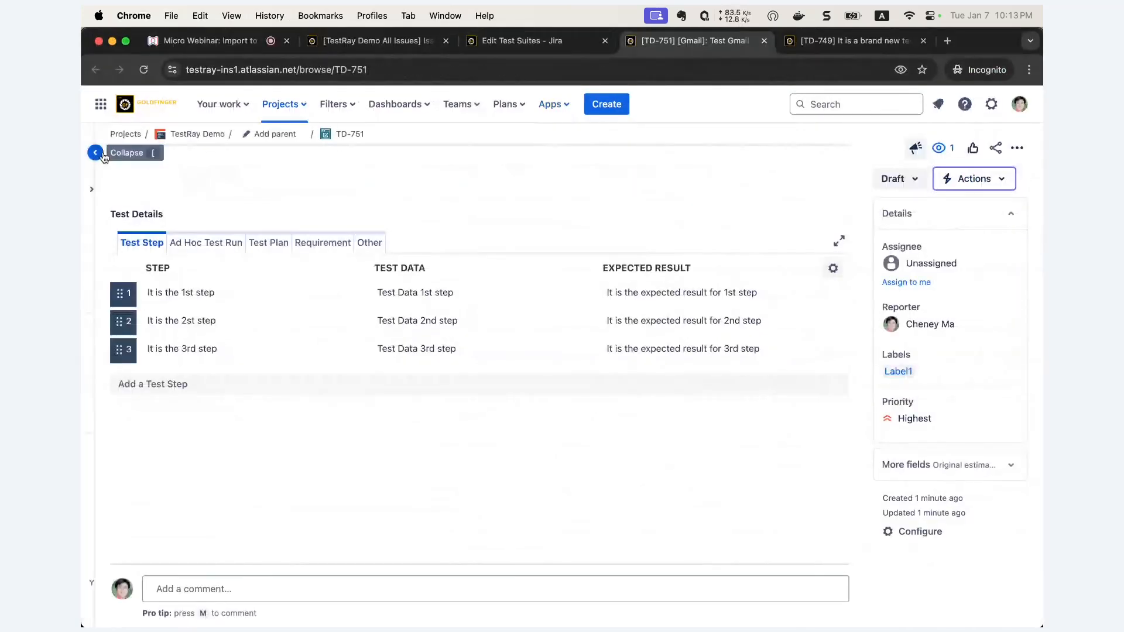
left_click(134, 363)
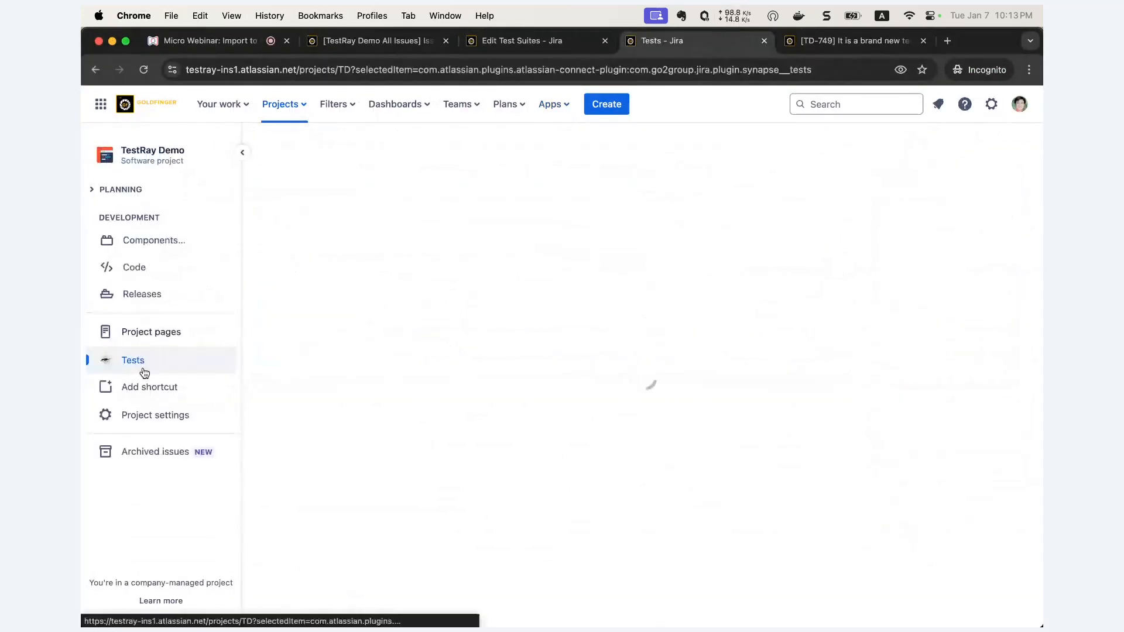
left_click(525, 42)
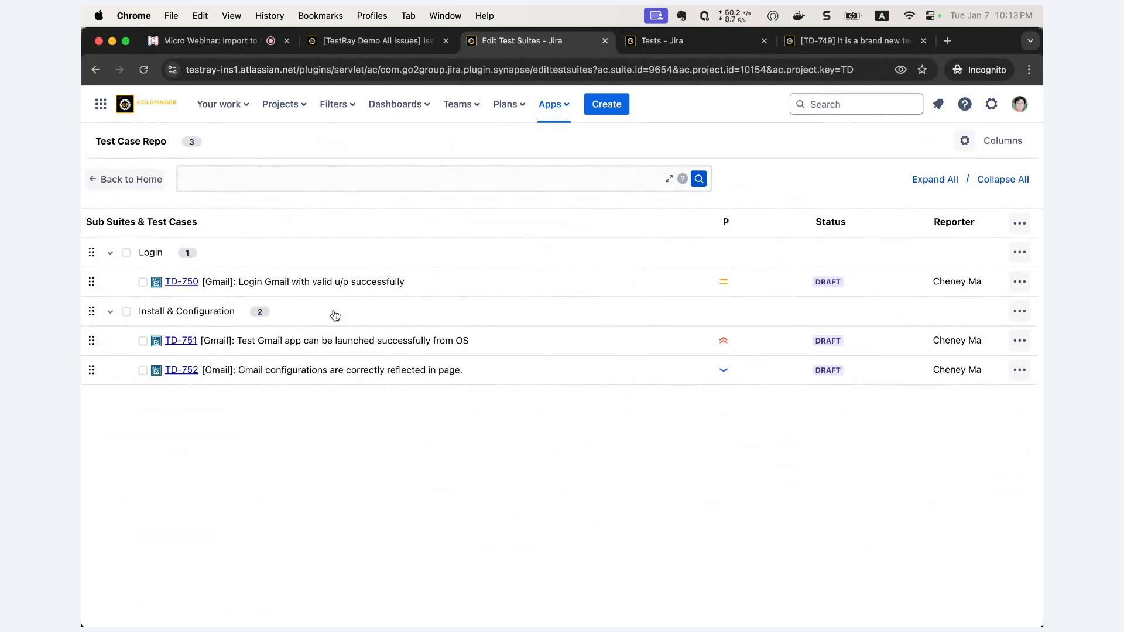
left_click(694, 43)
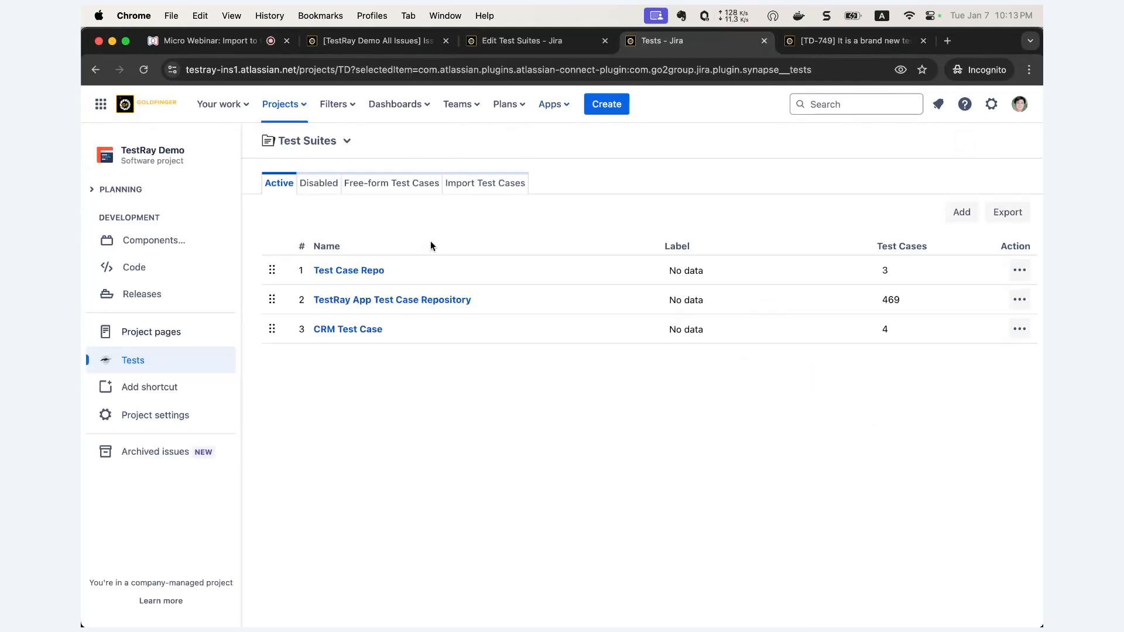
- Start a CSV test case import with the _2_Update.csv file and continue to field mapping
left_click(493, 188)
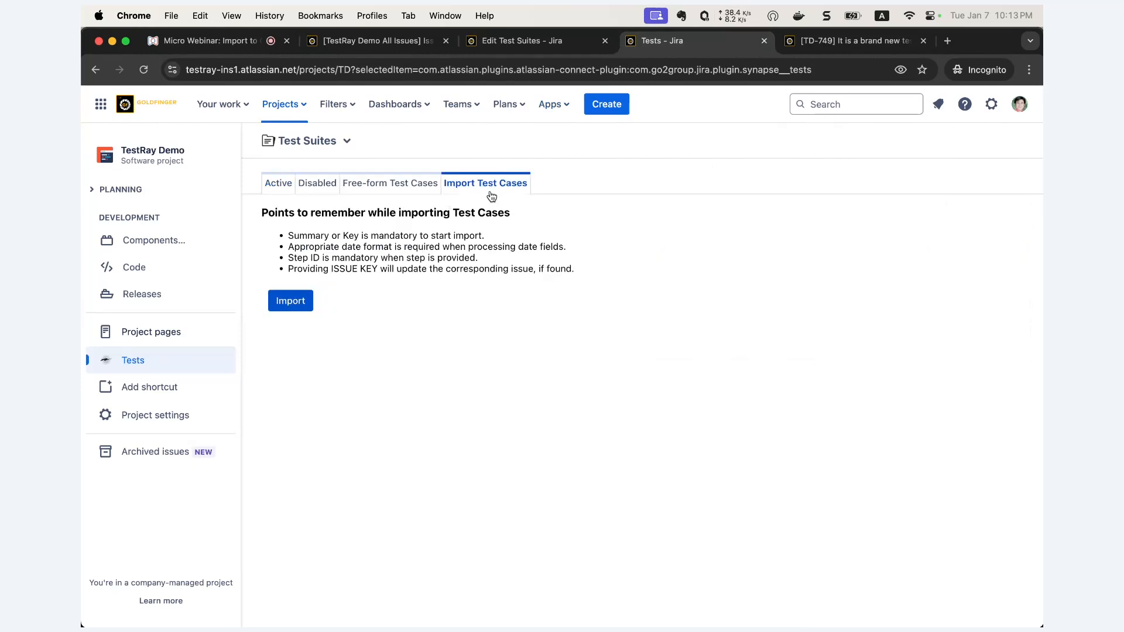
left_click(291, 302)
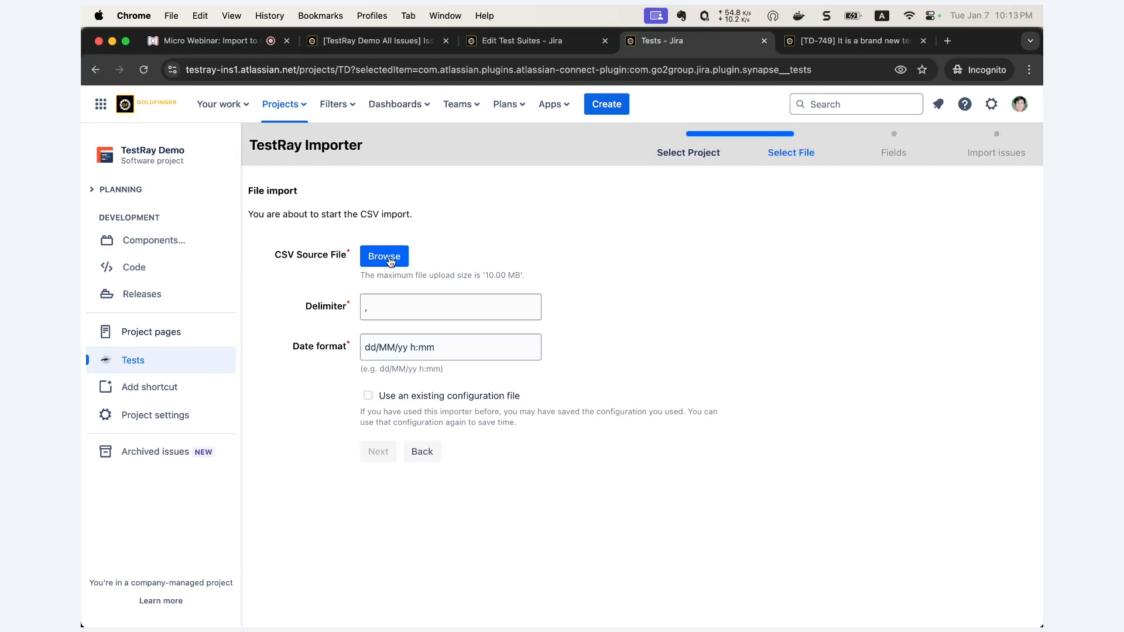
left_click(389, 260)
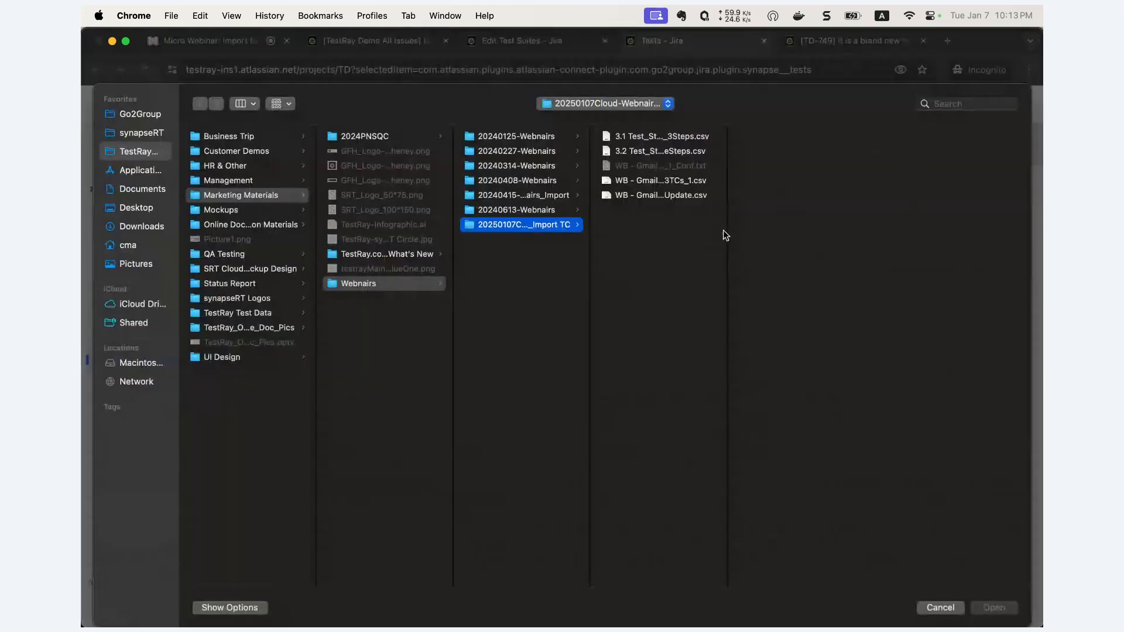
left_click_drag(728, 230, 908, 228)
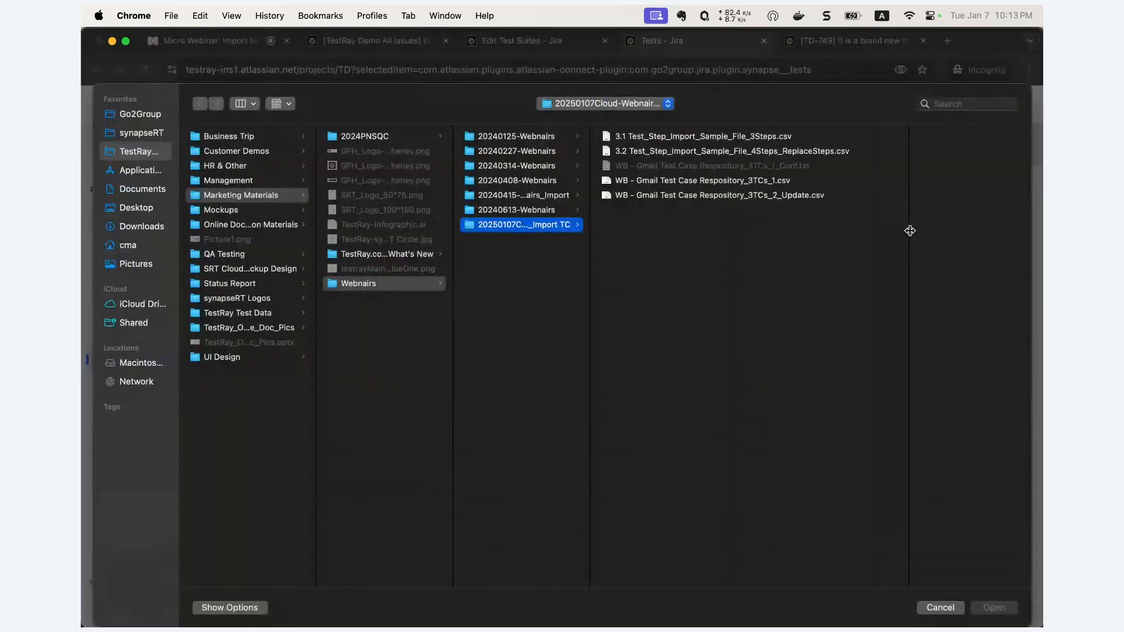
left_click(777, 196)
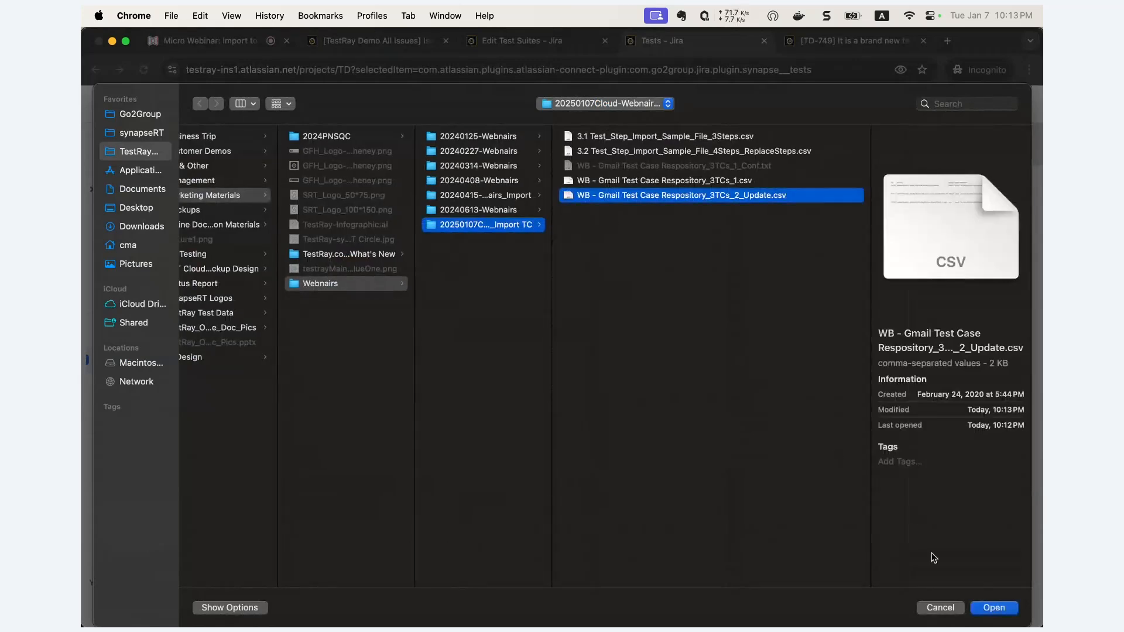
left_click(995, 609)
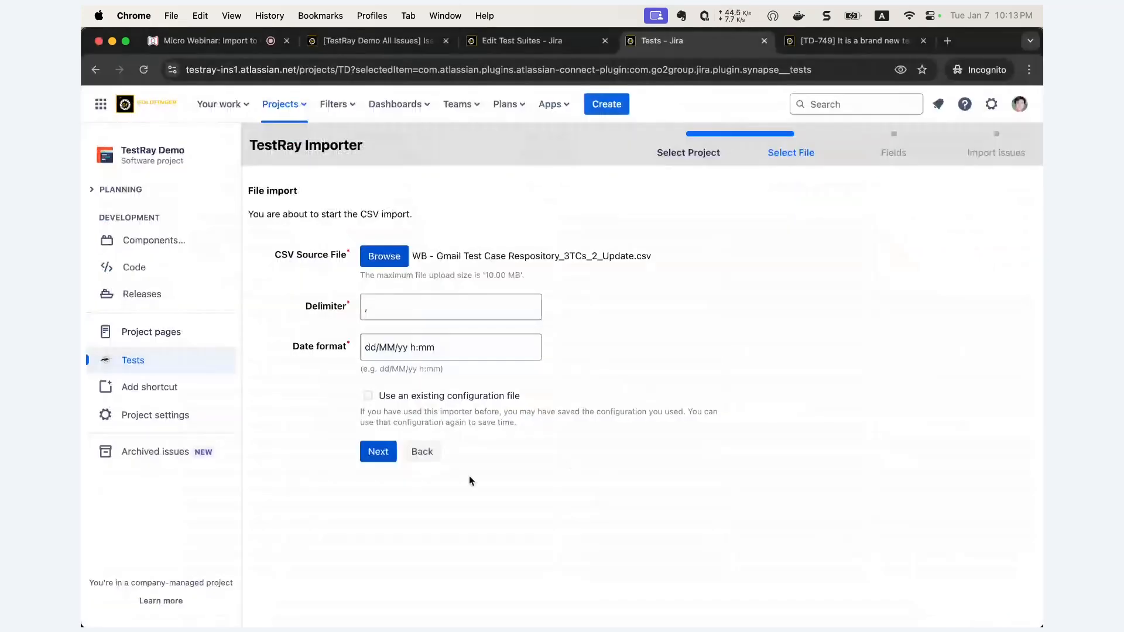
left_click(381, 452)
scroll(384, 453, "down", 1)
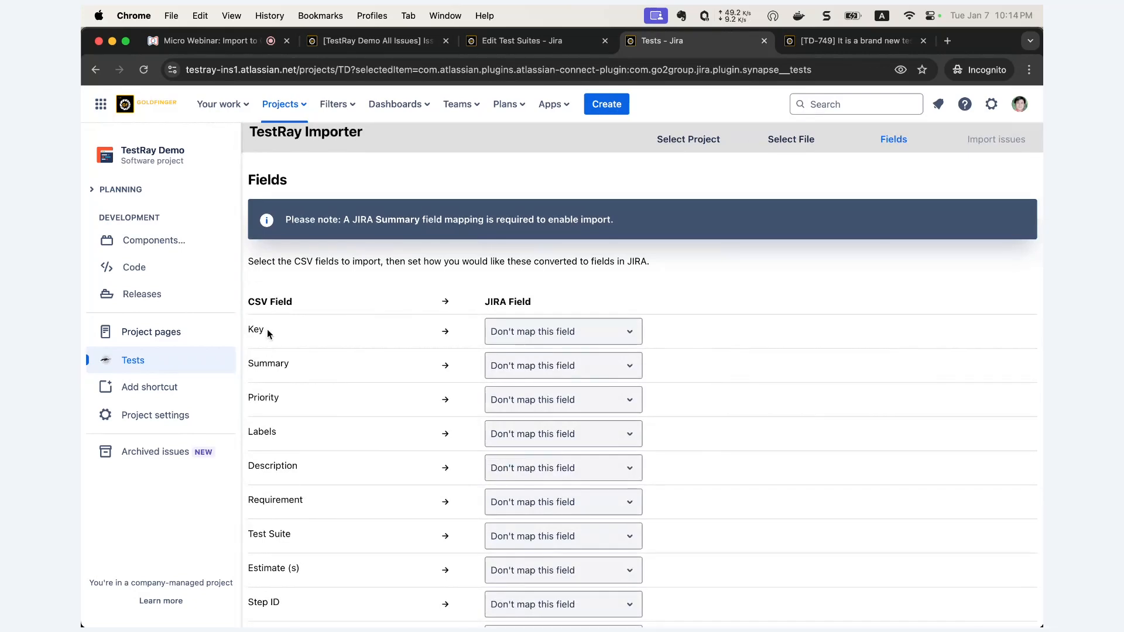
- Map the CSV Key and Summary columns to Jira's Key and Summary fields
left_click(549, 332)
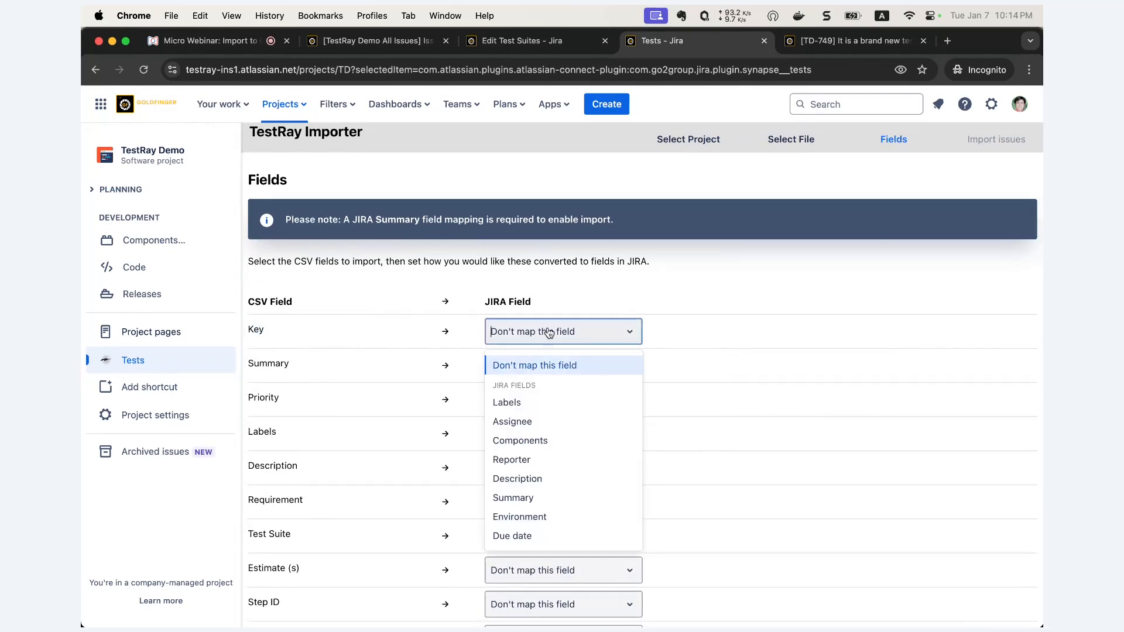
type("key")
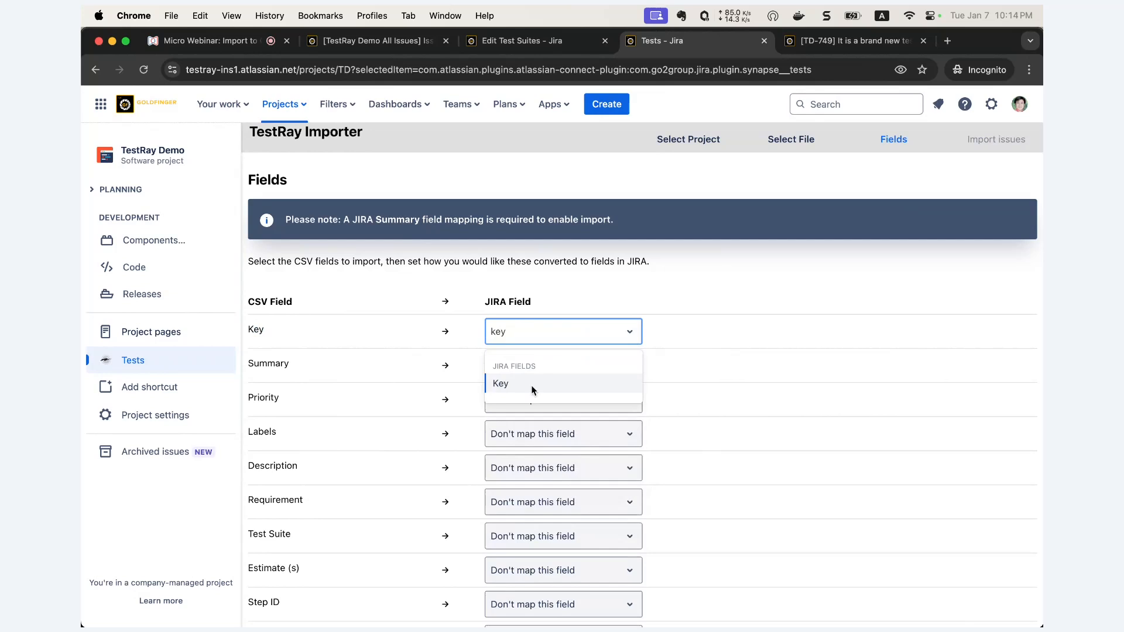
left_click(531, 385)
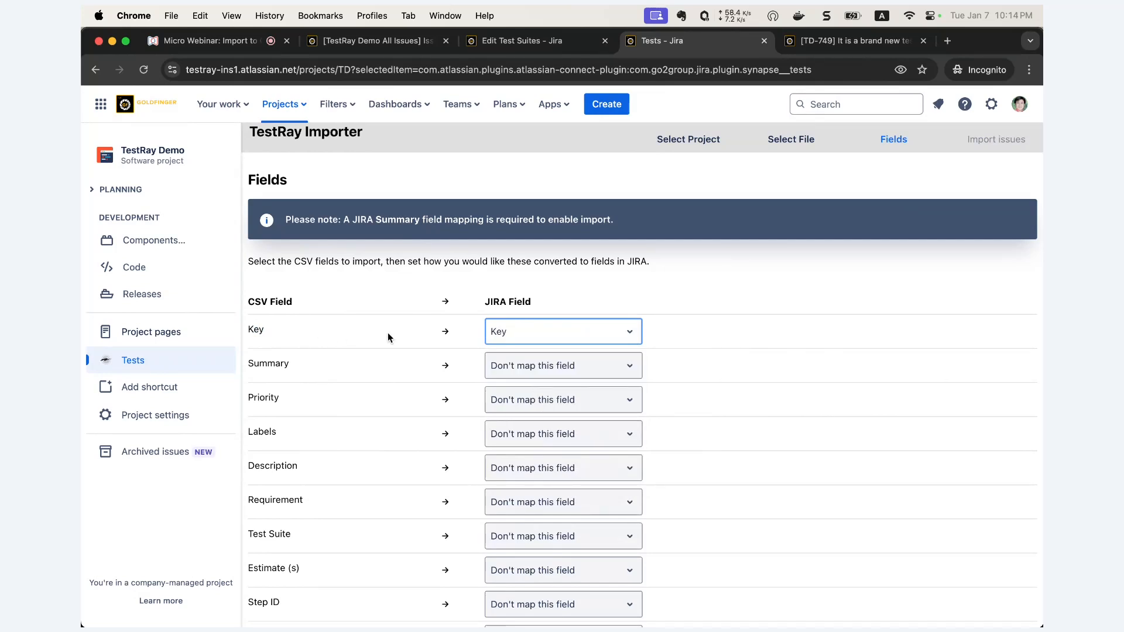
scroll(366, 374, "down", 2)
left_click(515, 331)
type("Su")
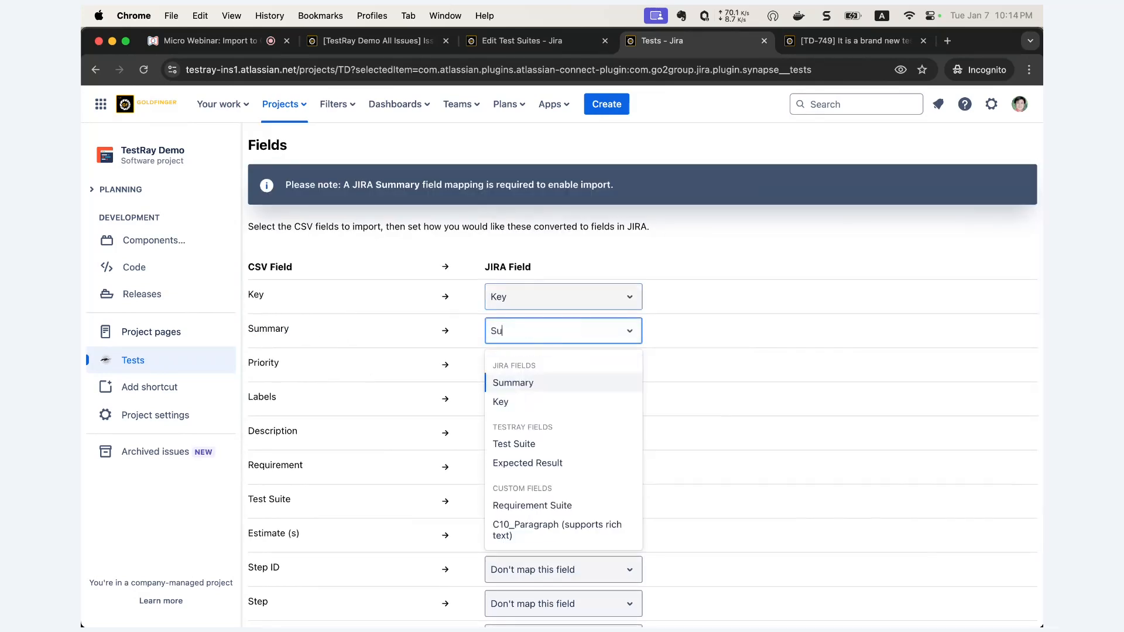
type("mm")
left_click(547, 381)
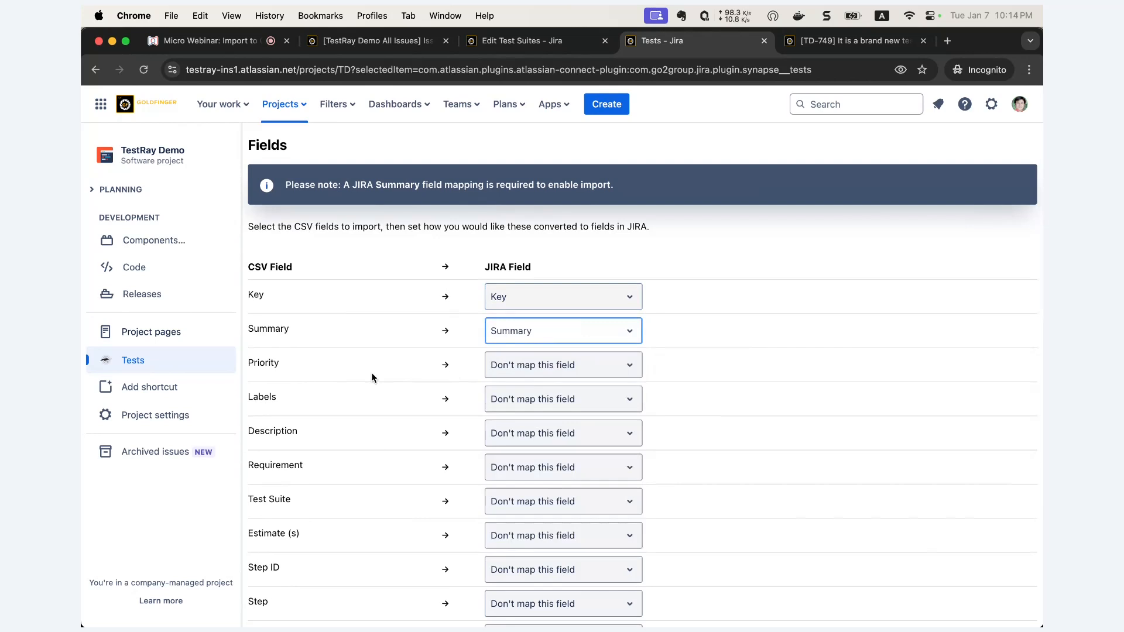
left_click_drag(266, 363, 283, 363)
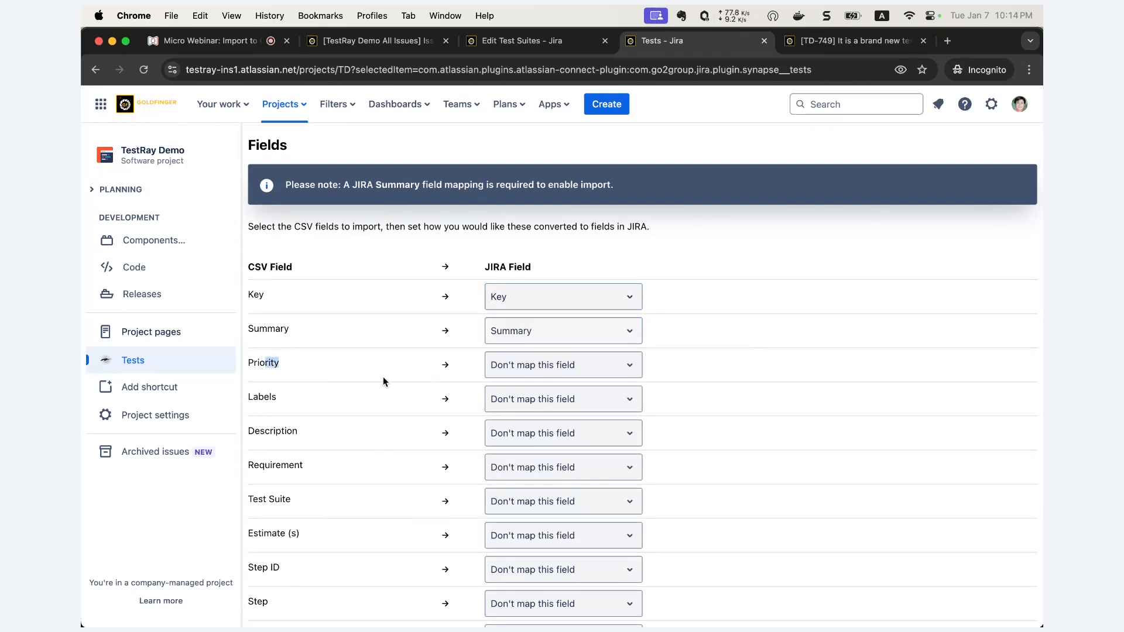
- Leave Priority unmapped and run the import, updating 3 issues
scroll(383, 378, "down", 2)
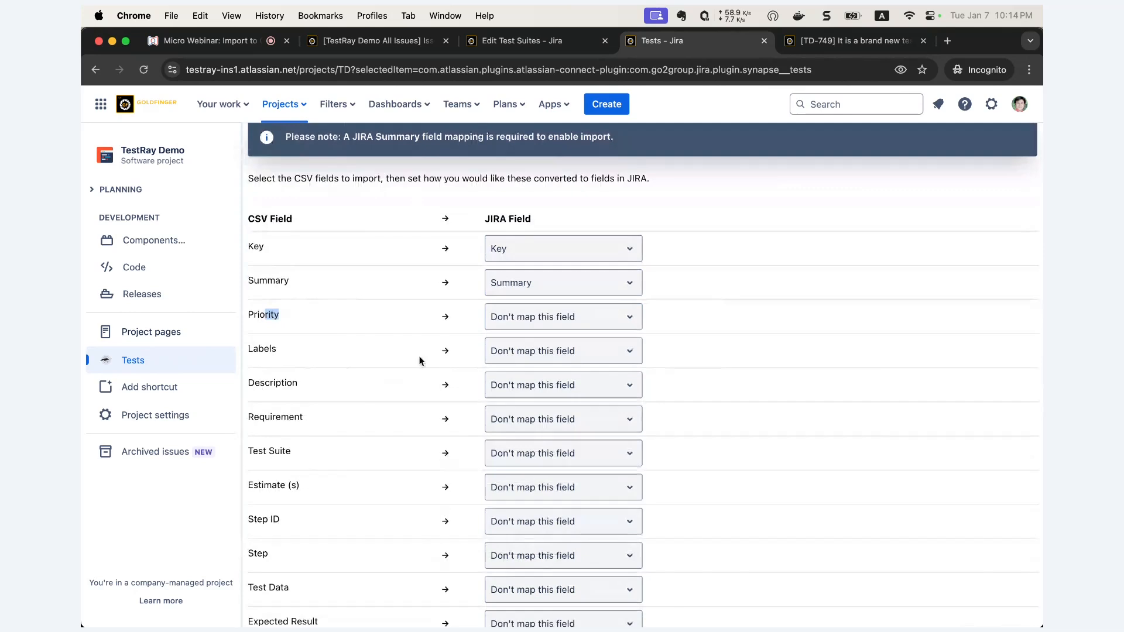
left_click(539, 321)
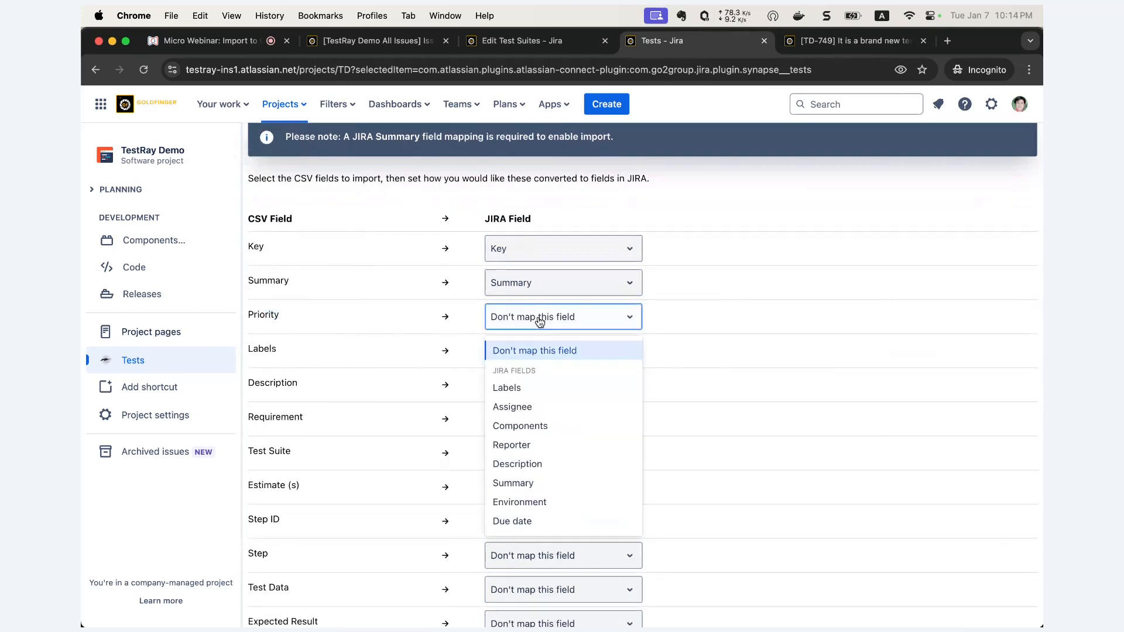
left_click(706, 390)
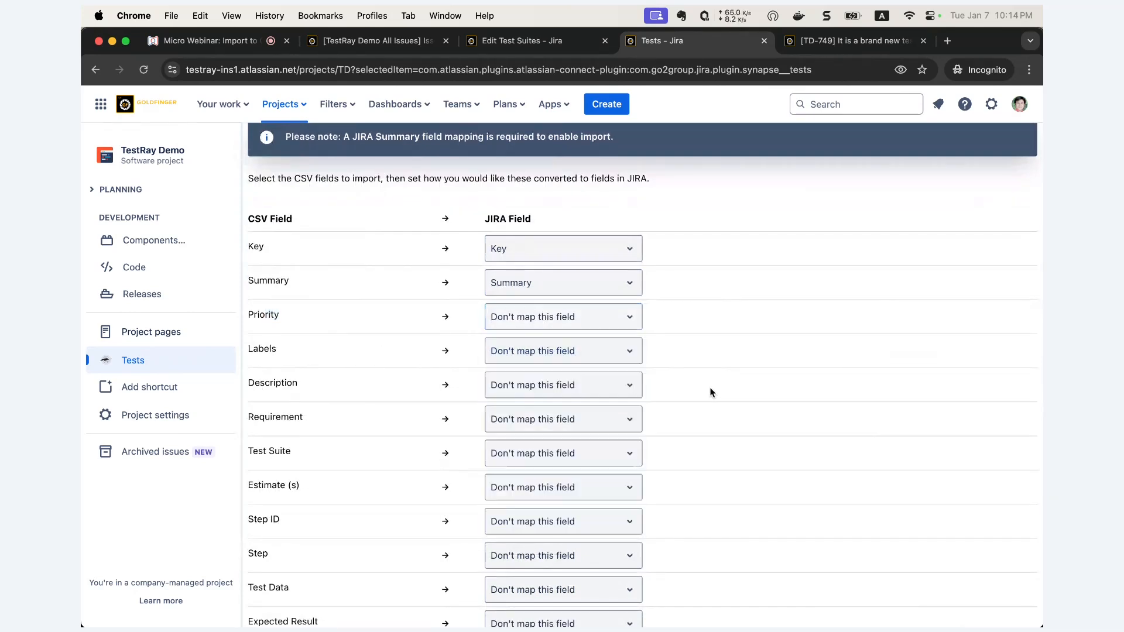
scroll(710, 389, "up", 2)
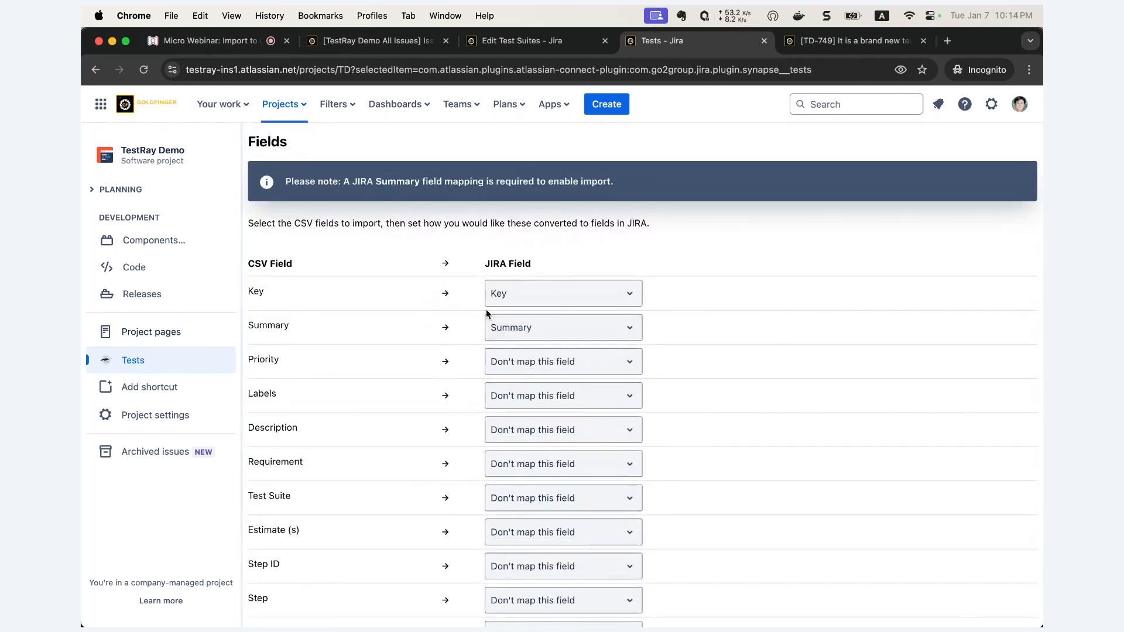
scroll(533, 335, "down", 3)
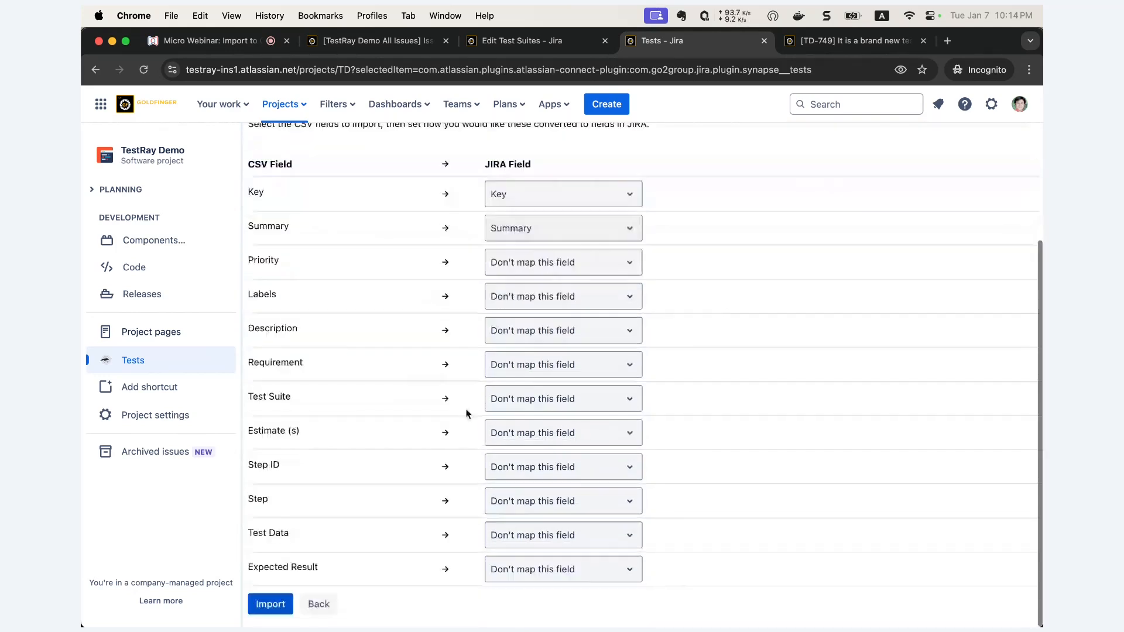
left_click(278, 606)
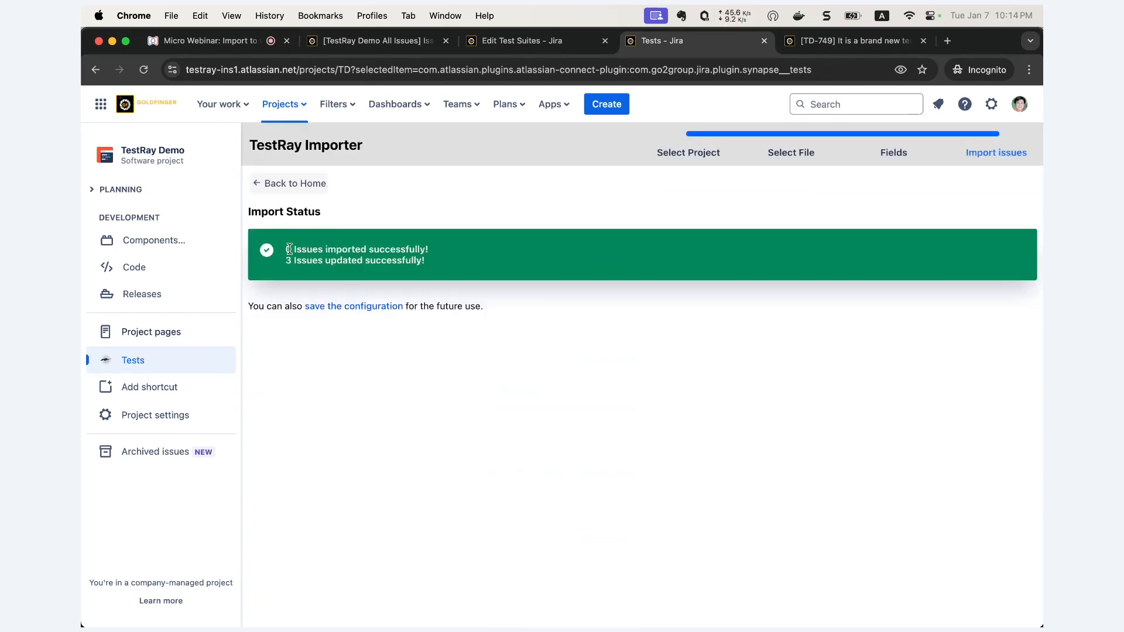
- Review the 0 imported and 3 updated issue counts, then return to the Test Suites list
left_click_drag(285, 249, 425, 246)
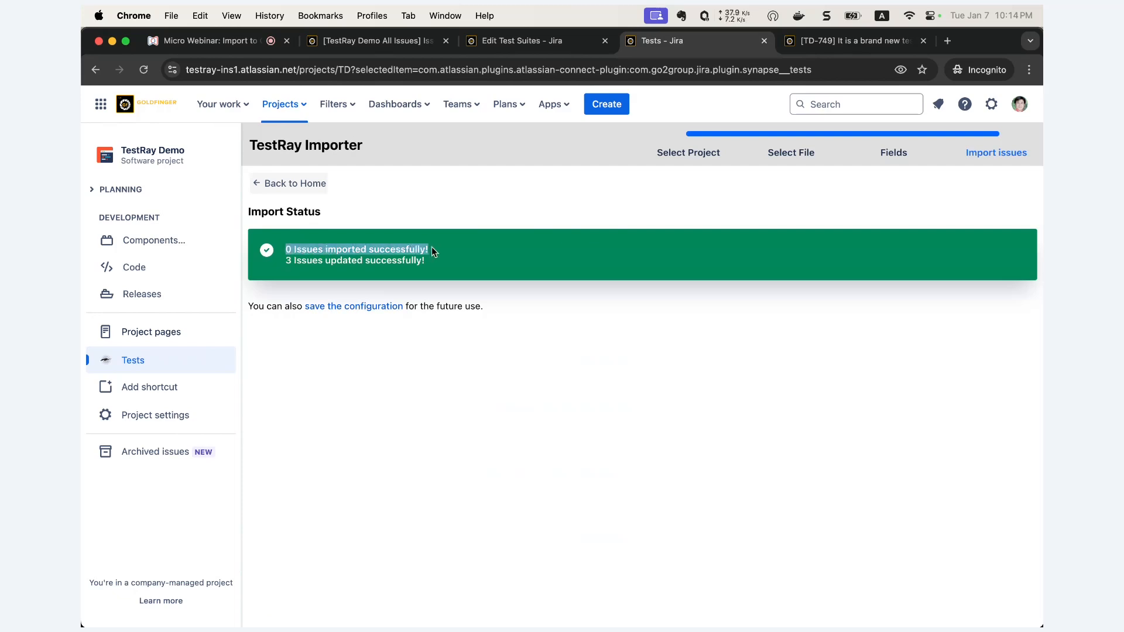
left_click_drag(286, 261, 430, 267)
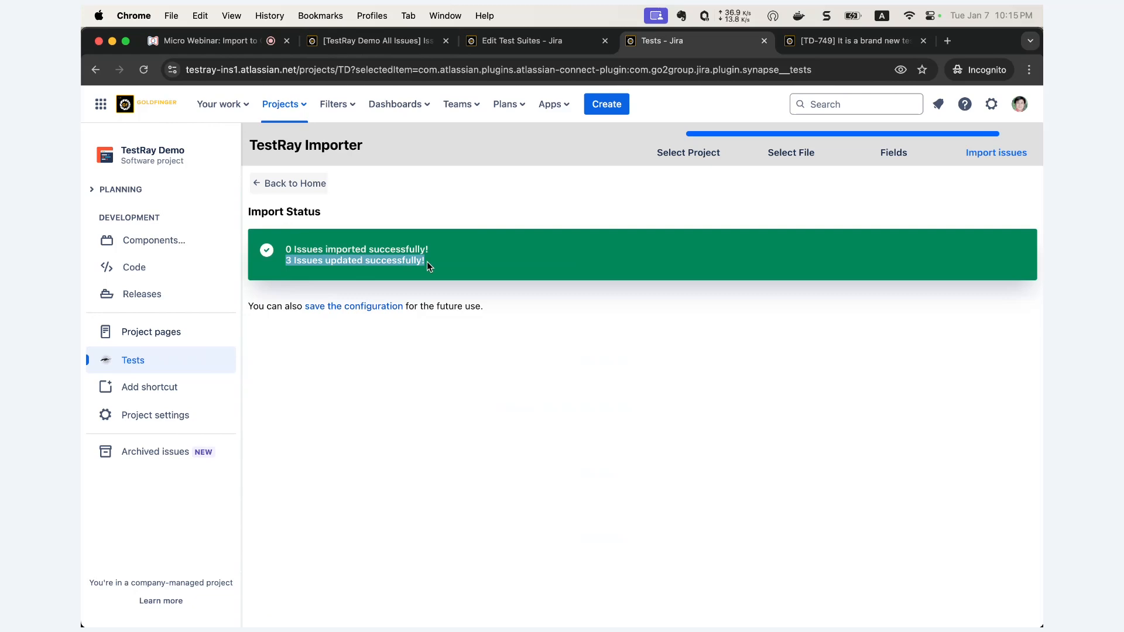
left_click(145, 364)
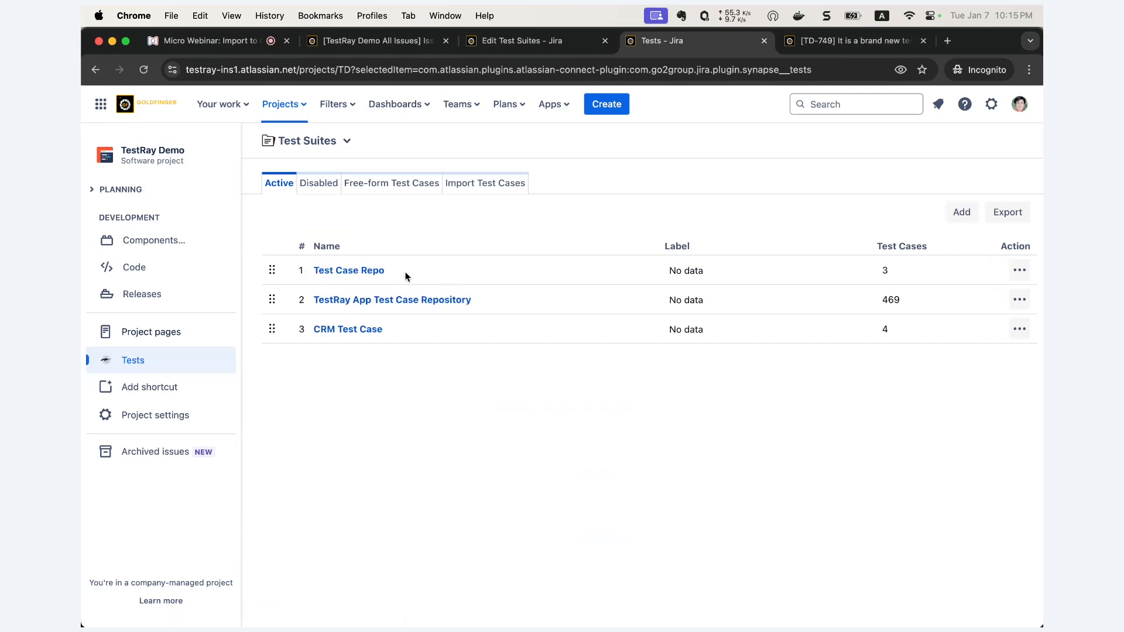
left_click(364, 274)
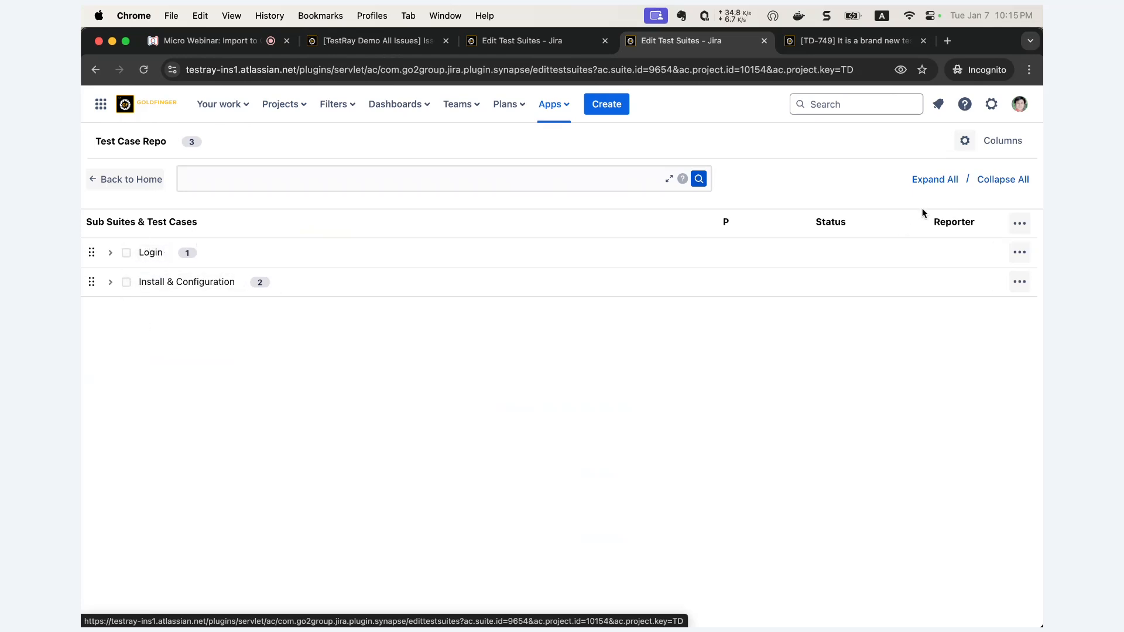
left_click(935, 180)
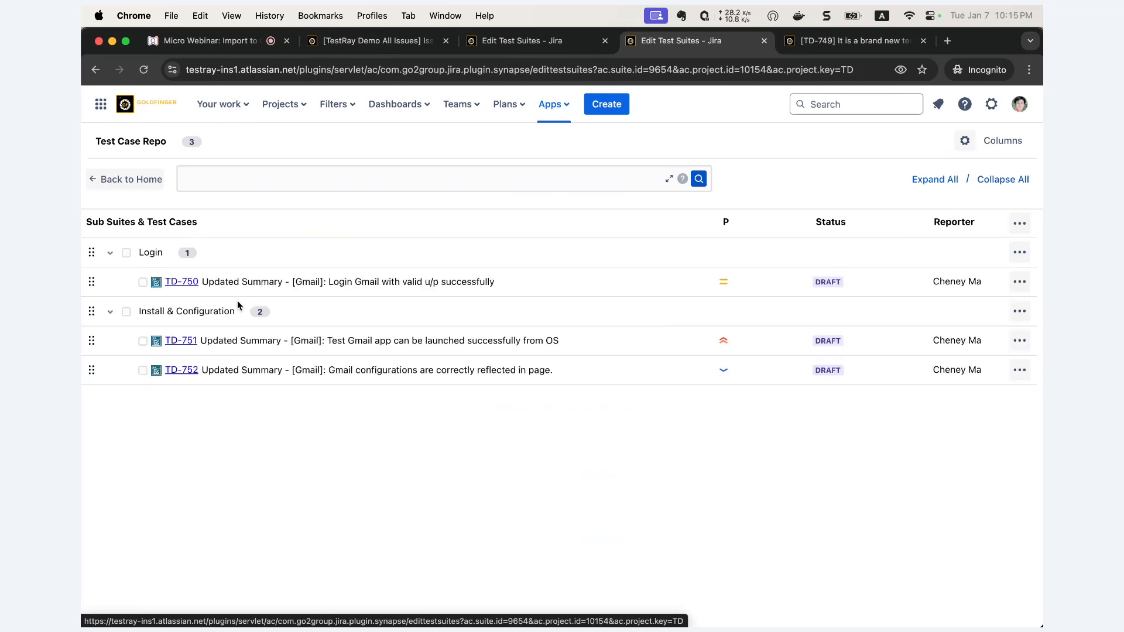
left_click_drag(239, 283, 280, 283)
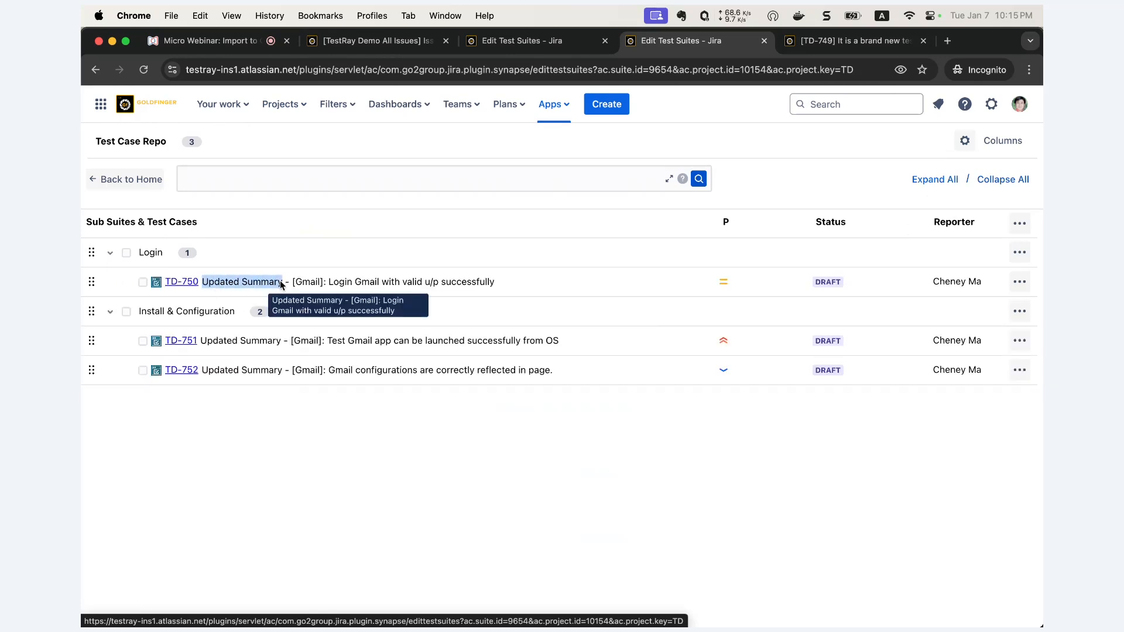
left_click(530, 47)
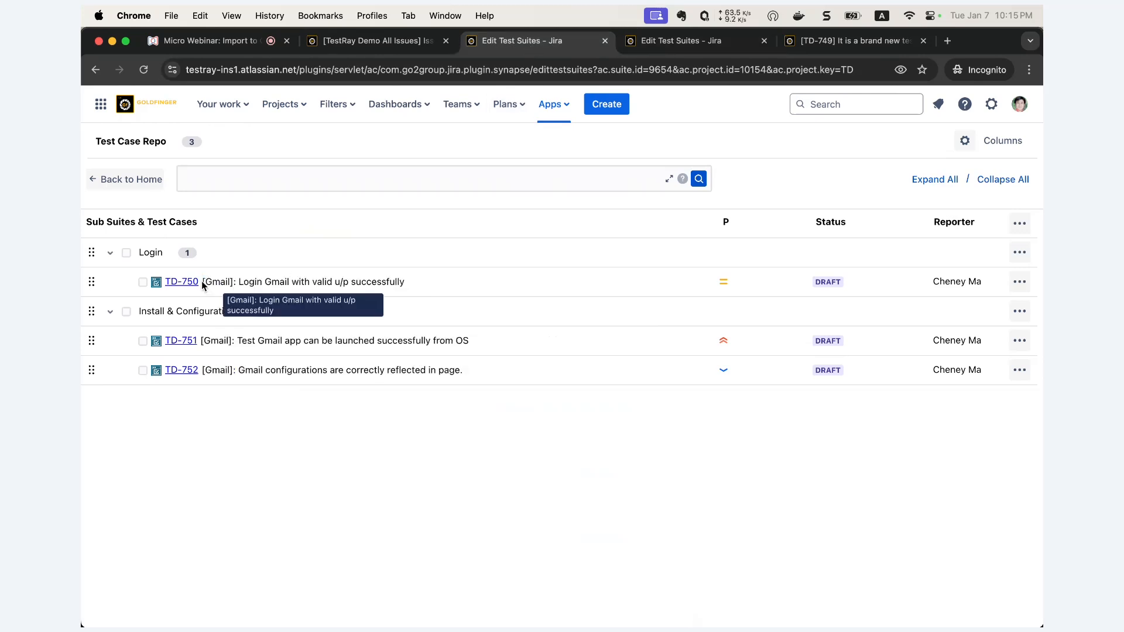
left_click_drag(215, 285, 233, 285)
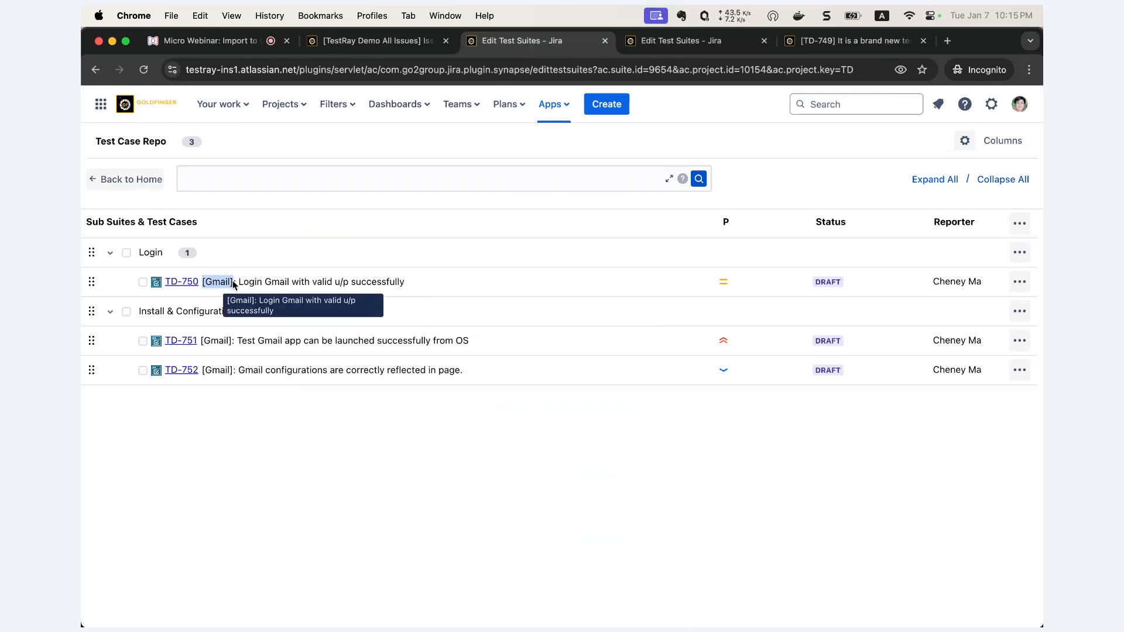
left_click(682, 48)
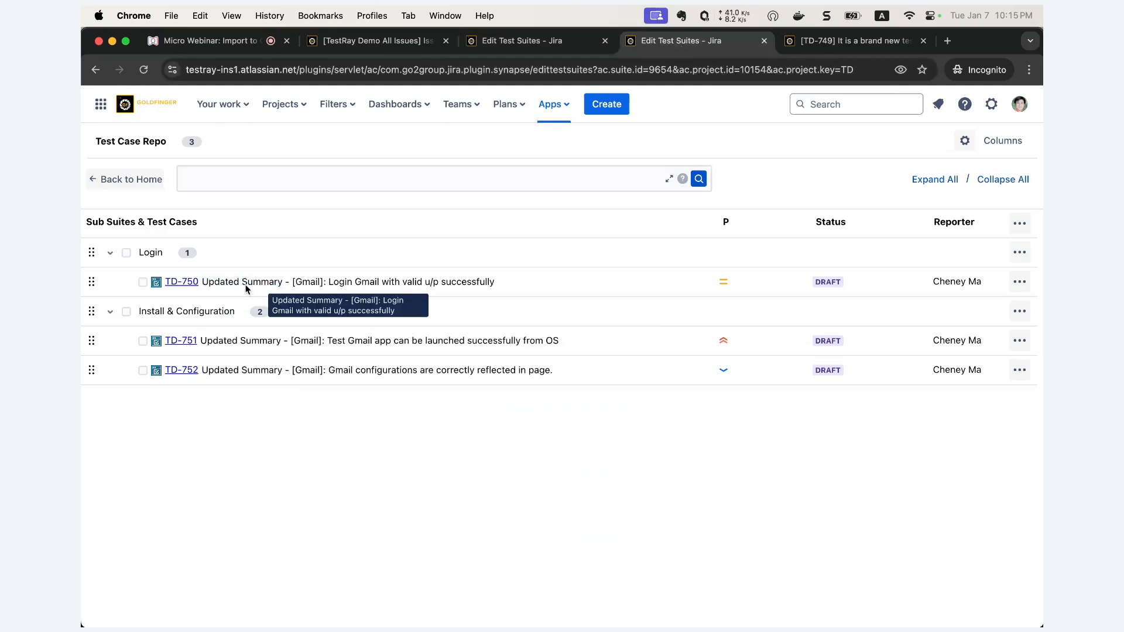
left_click_drag(203, 283, 286, 283)
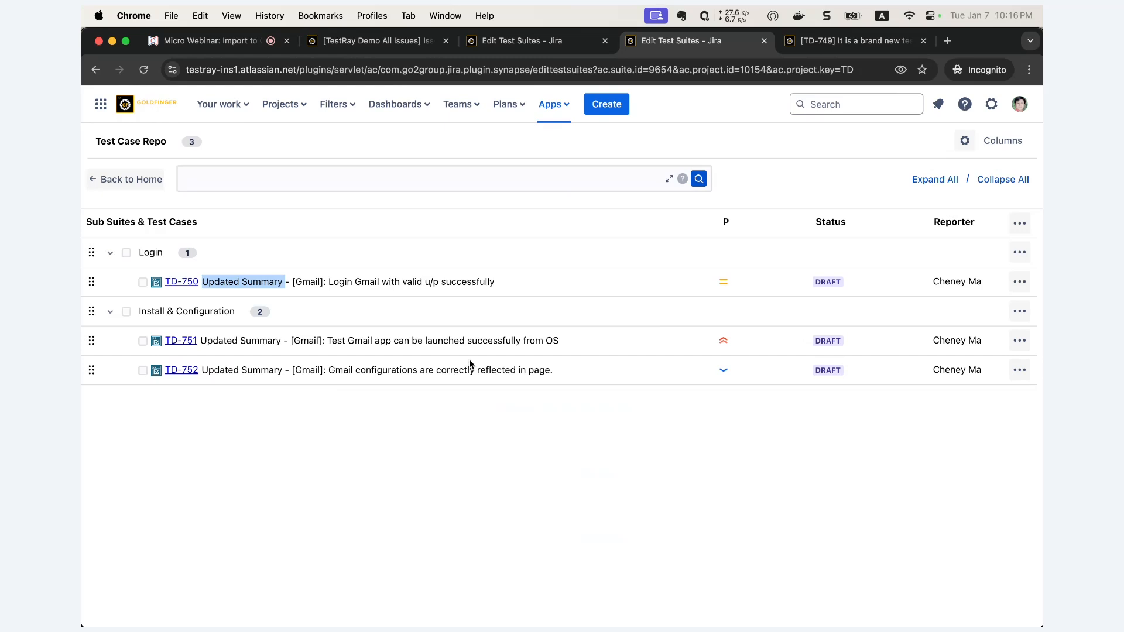
left_click(131, 179)
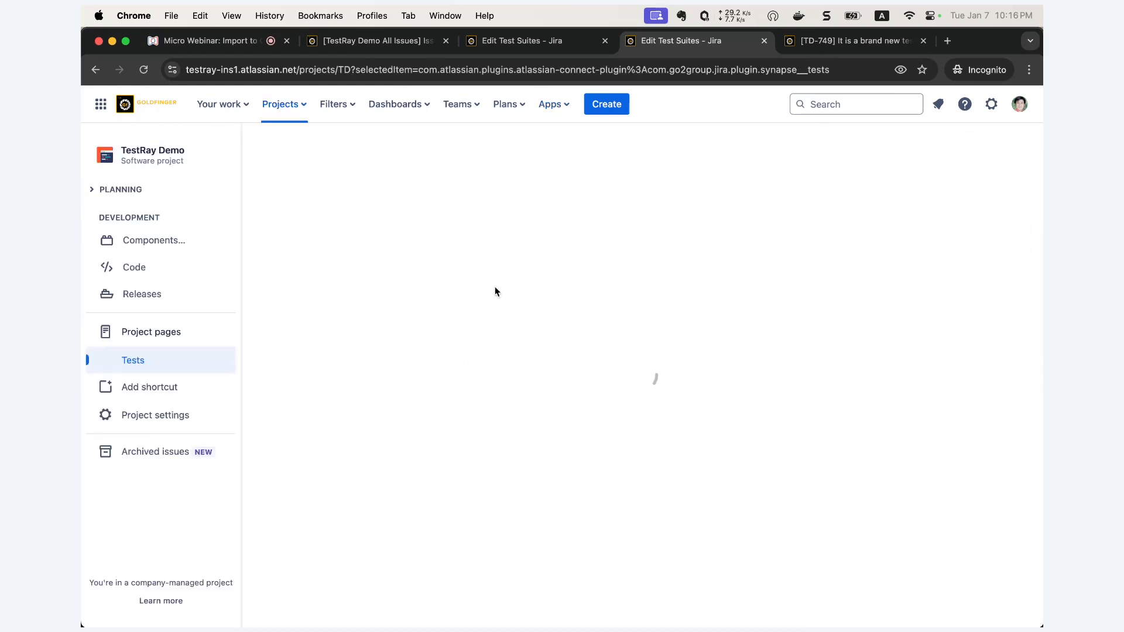